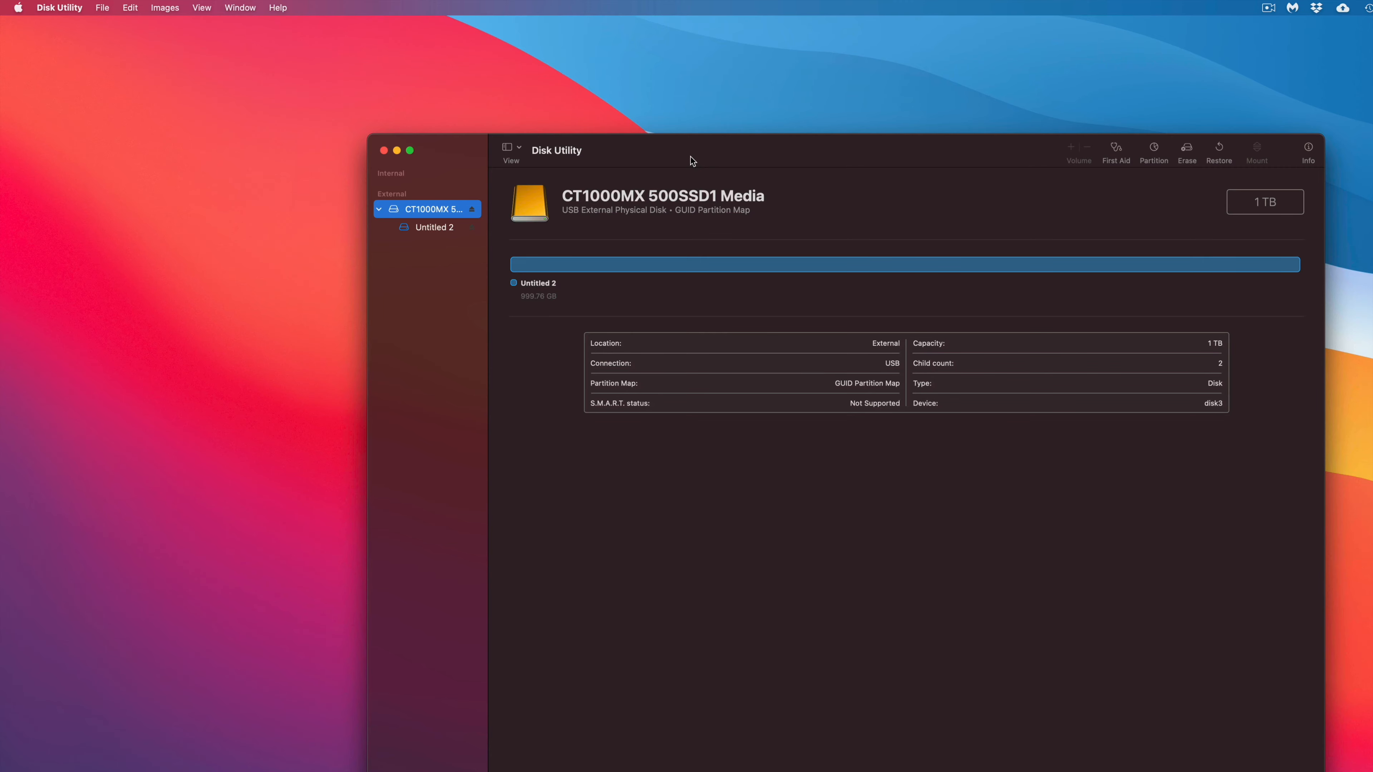
Step: Start erasing the CT1000MX 500SSD1 Media disk and enter EXTERNAL SS as its new name
left_click_drag(691, 157, 676, 156)
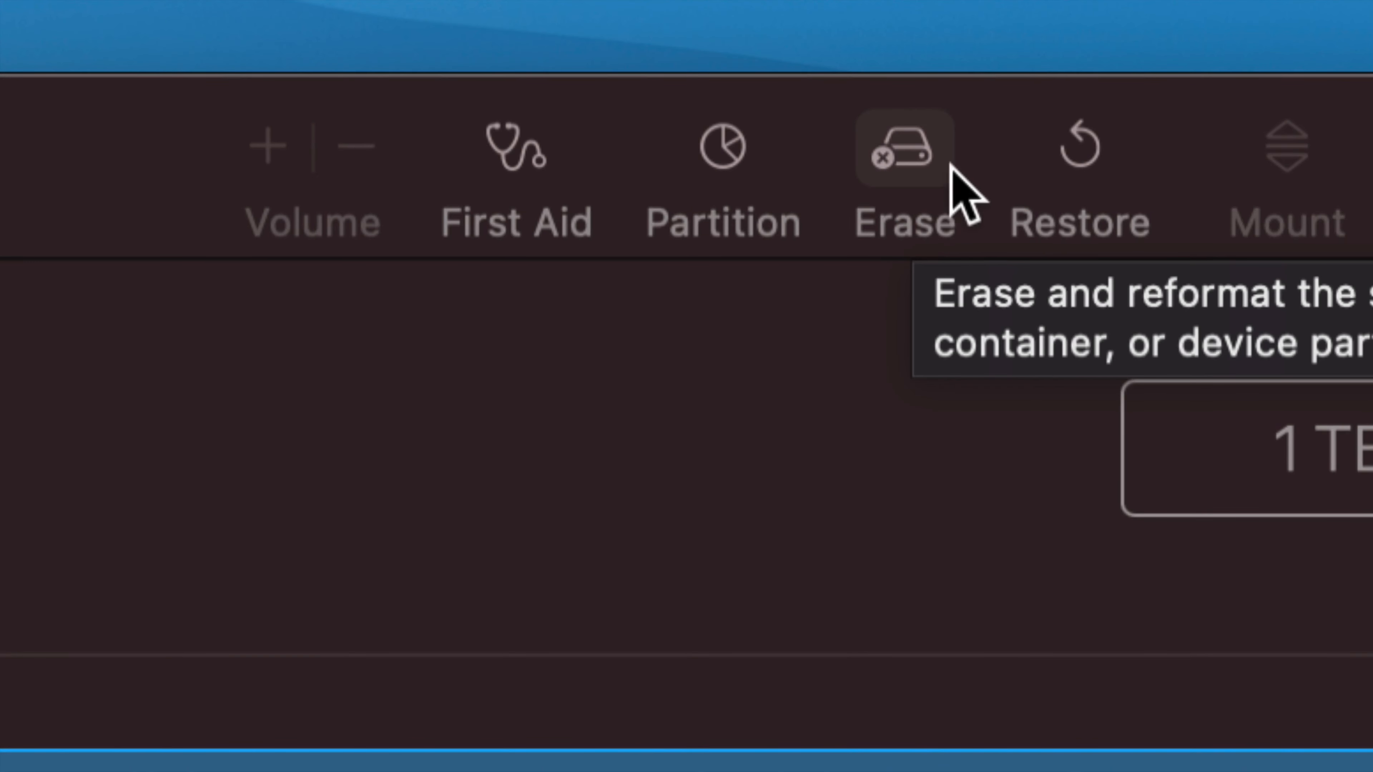
left_click(911, 144)
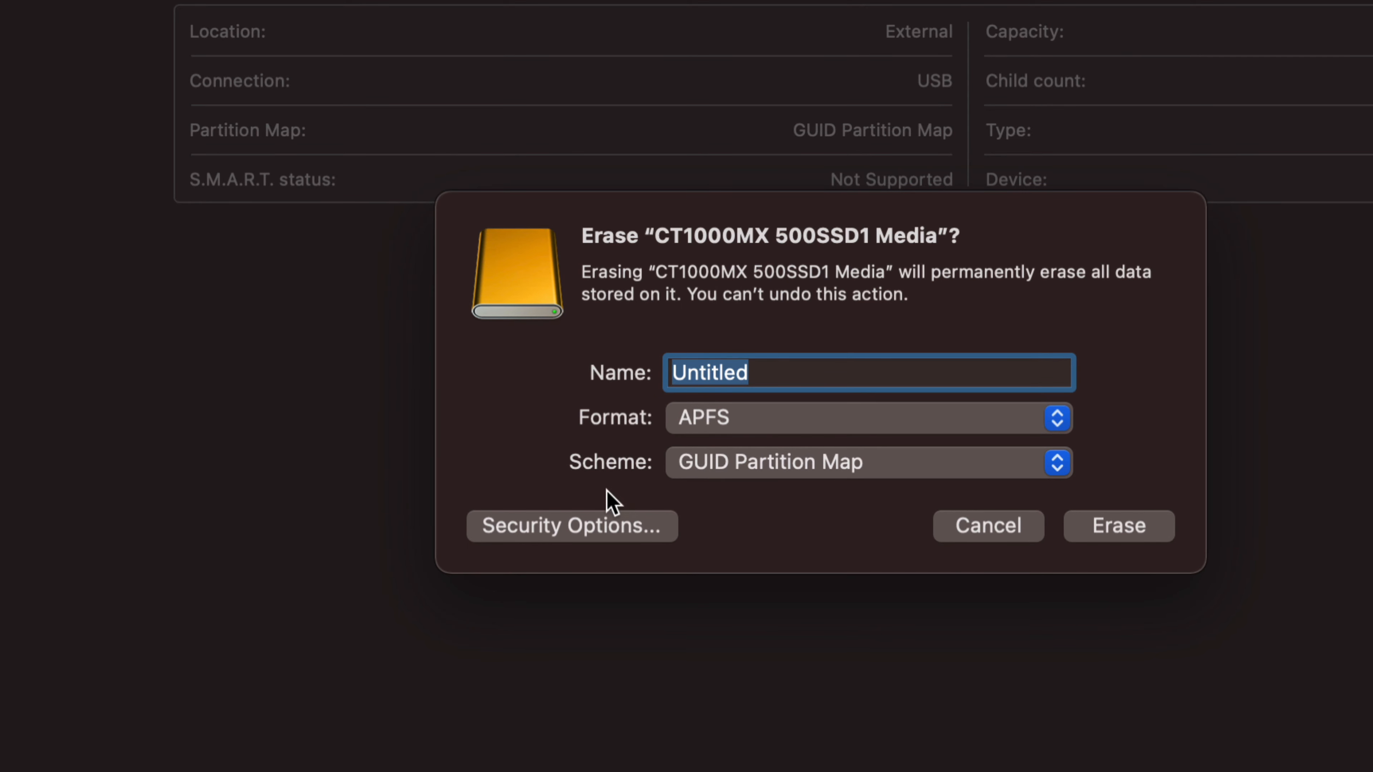
left_click(791, 378)
left_click_drag(779, 372, 659, 368)
type("MA")
key("BackSpace")
key("BackSpace")
type("External HDD")
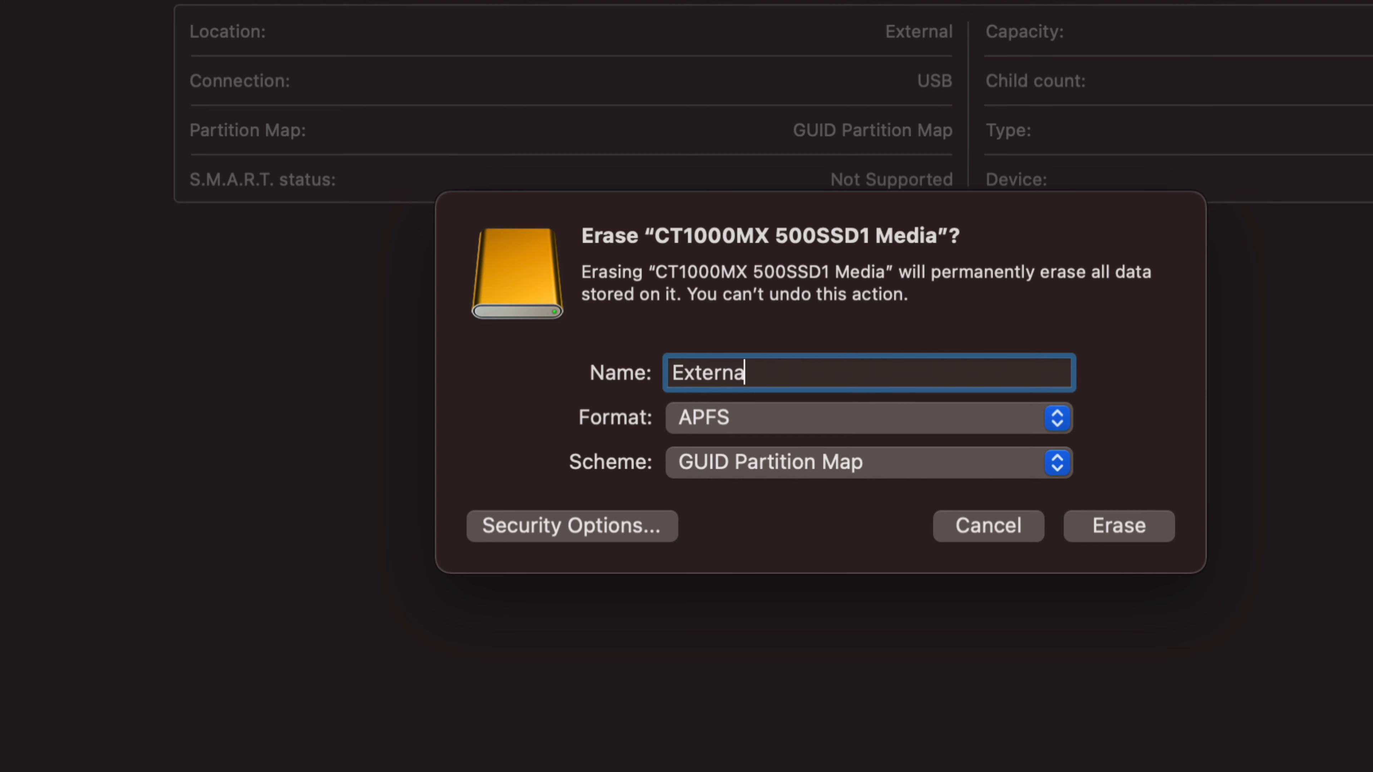
key("BackSpace")
key("BackSpace")
key("BackSpace")
type("SSD")
Step: Set the erase format to ExFAT and the scheme to GUID Partition Map
left_click(878, 424)
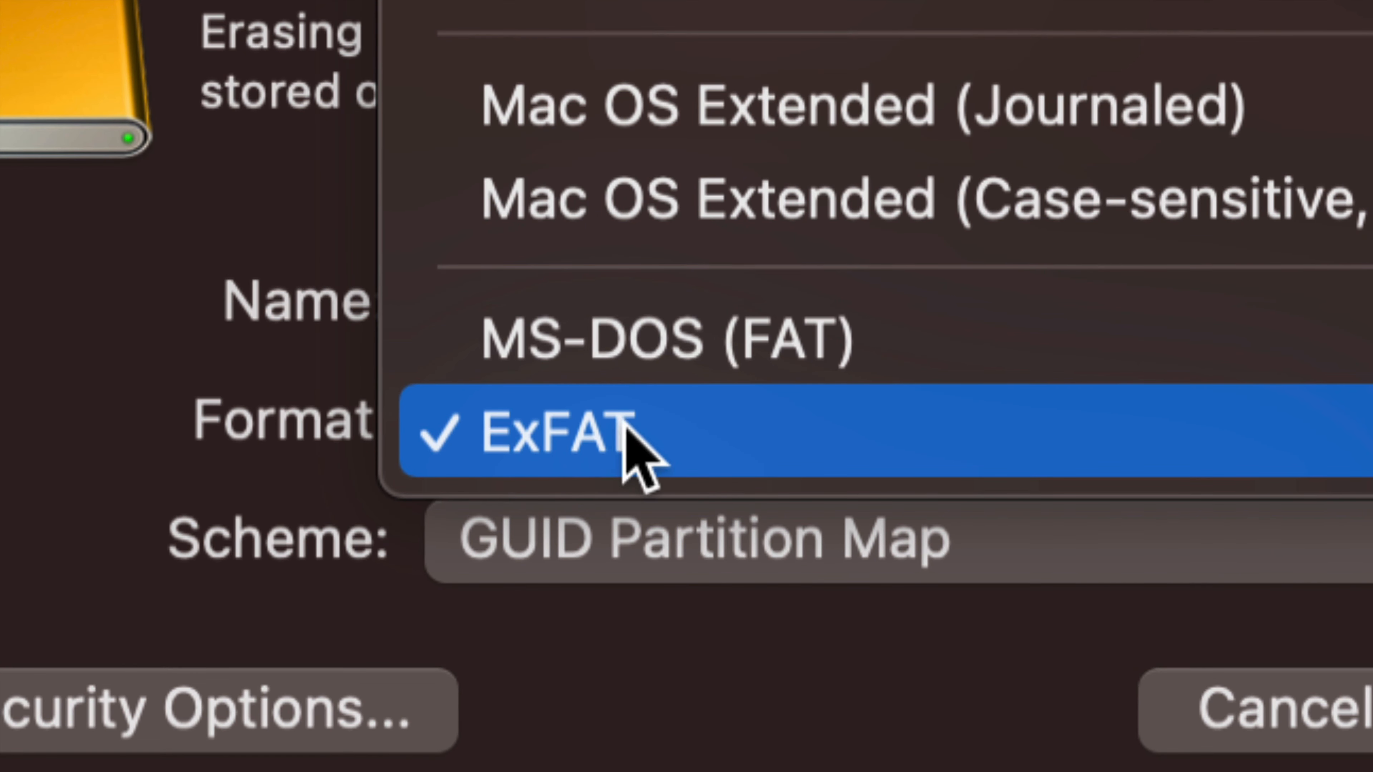
left_click(662, 423)
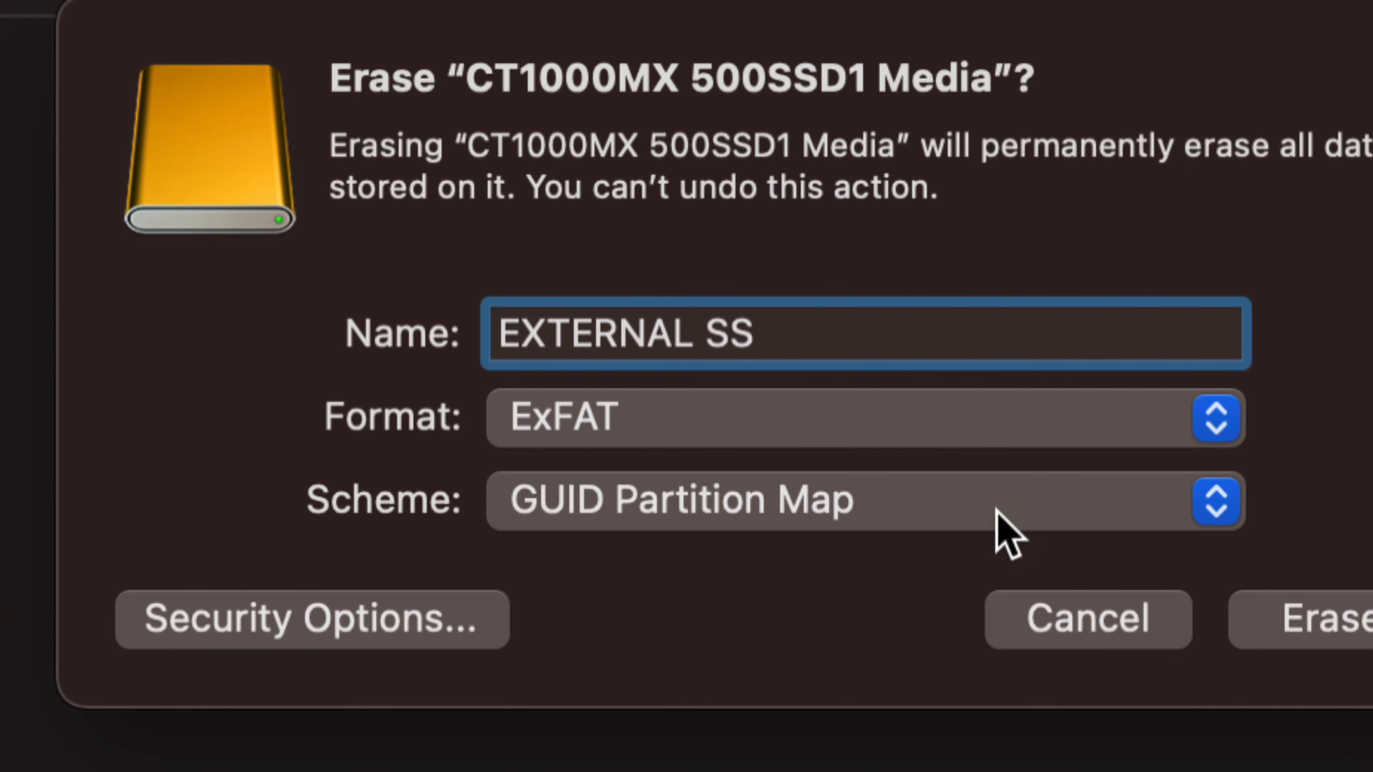
left_click(952, 509)
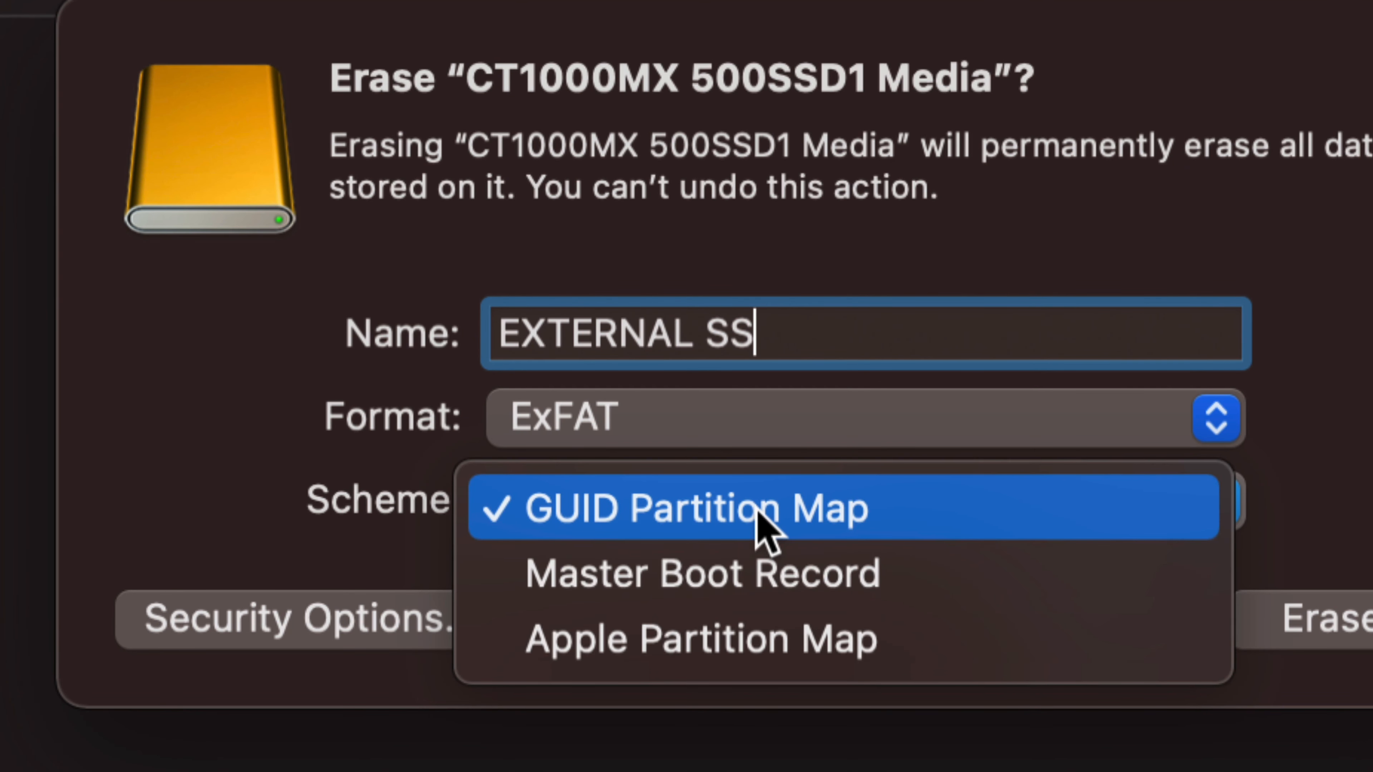
left_click(757, 511)
left_click(730, 511)
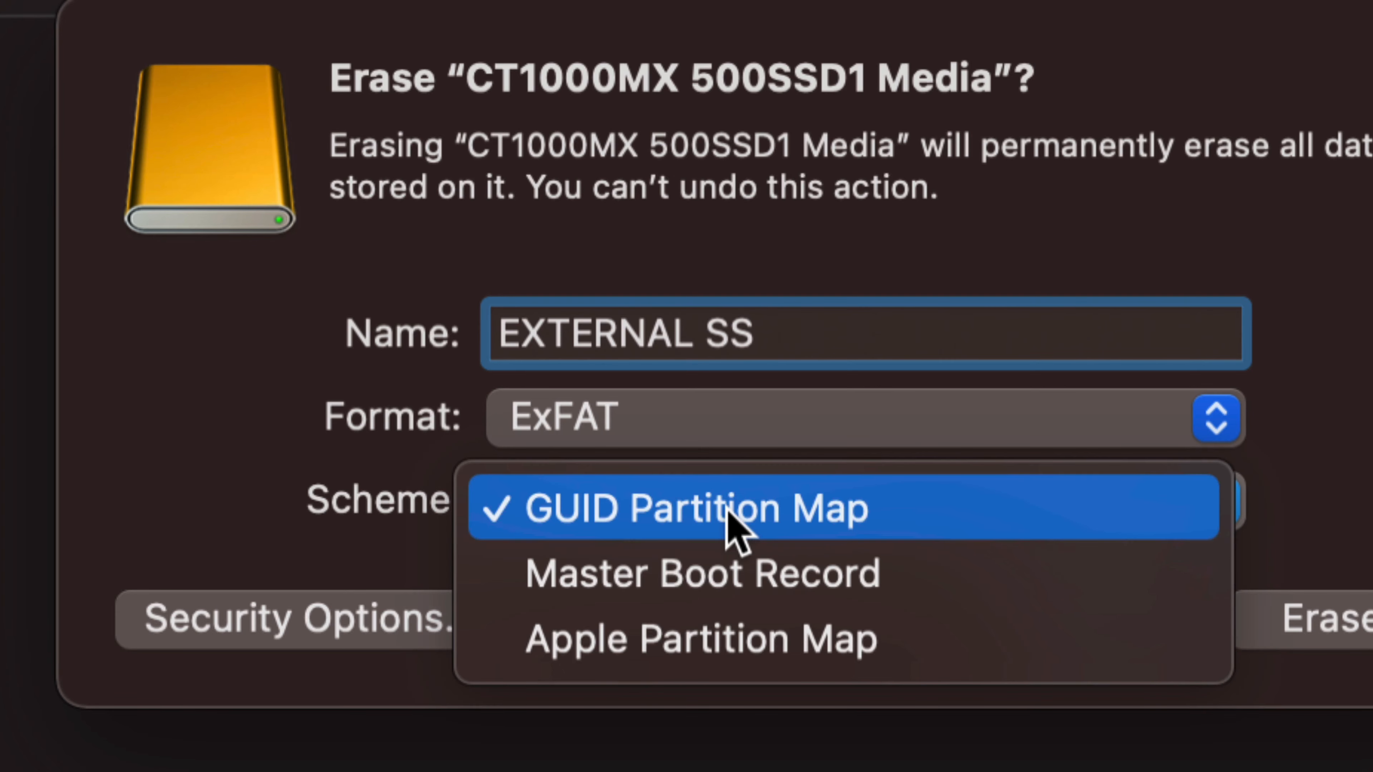
left_click(736, 511)
left_click(732, 511)
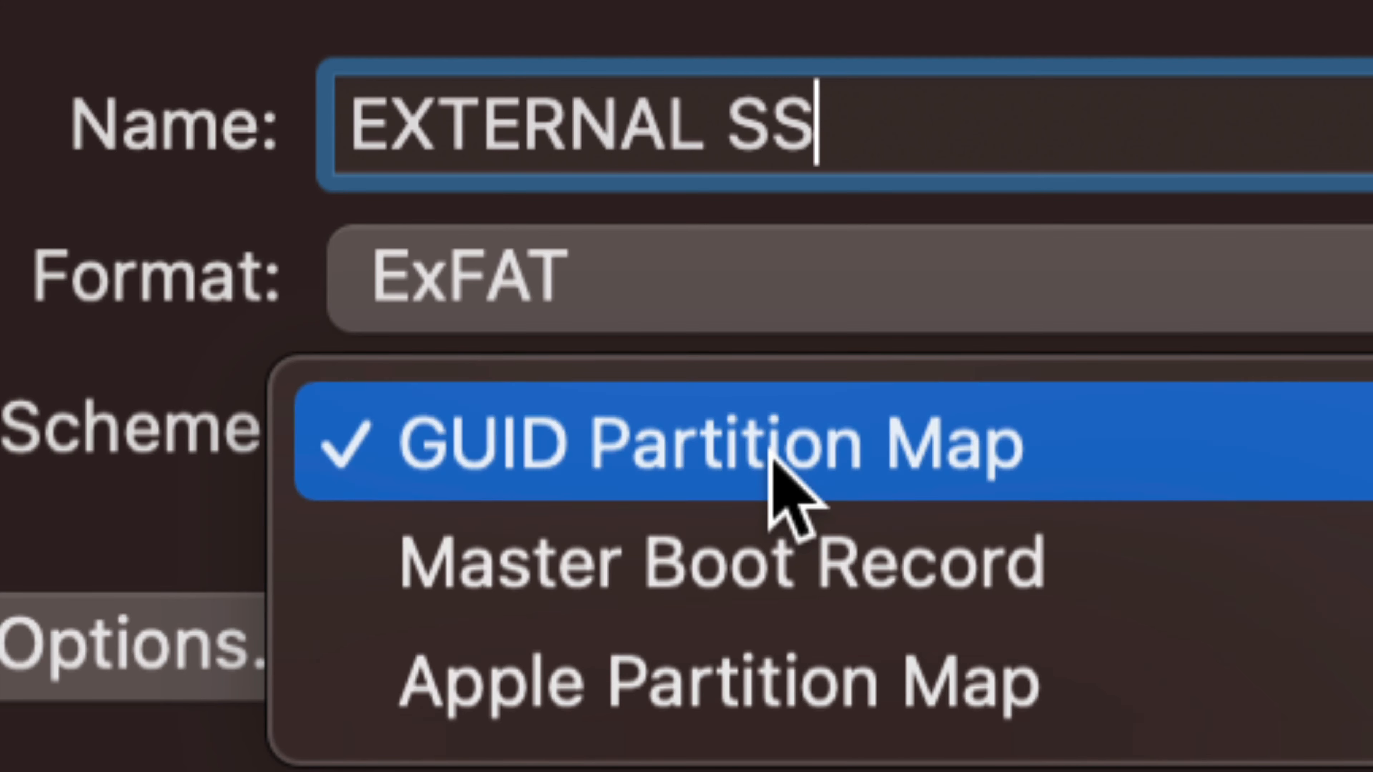
left_click(773, 459)
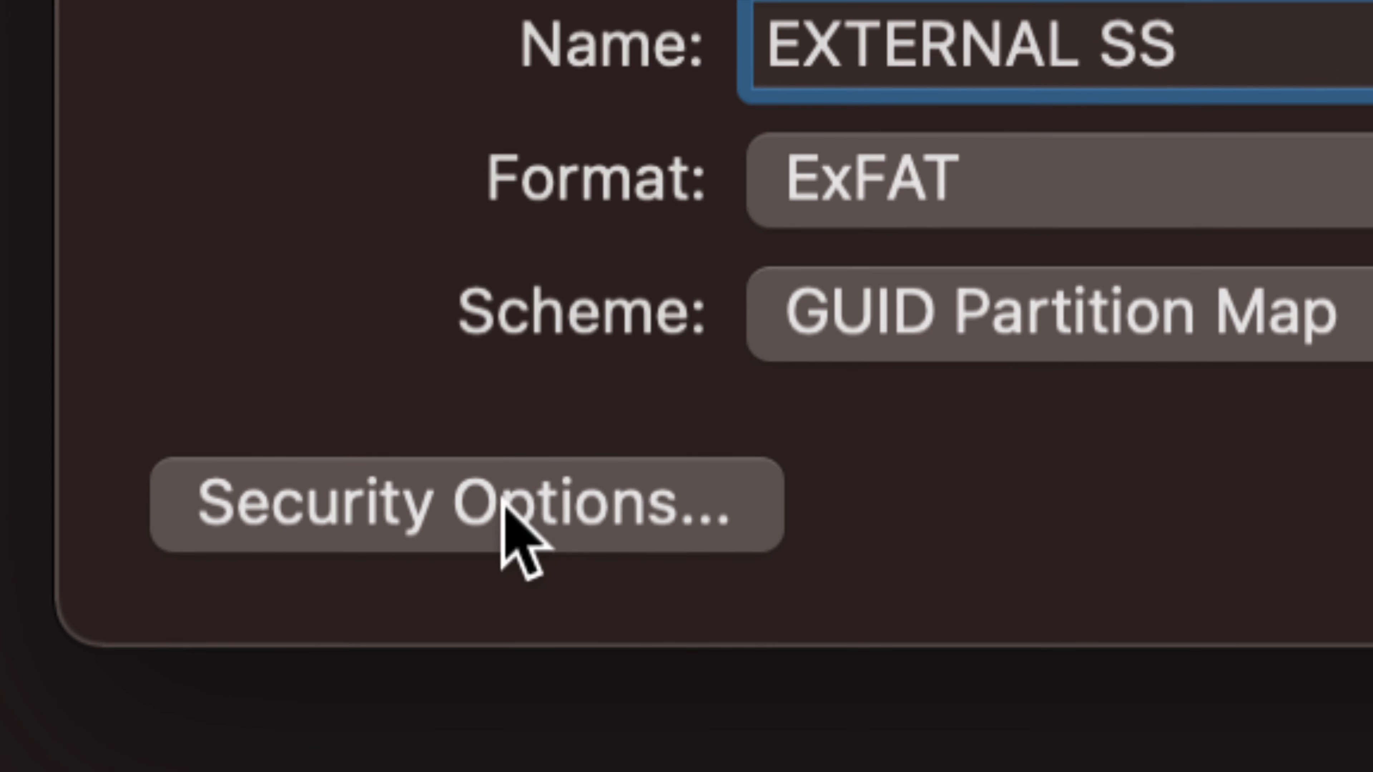
Step: Review each erase security level up to Most Secure, and set the level back to Fastest
left_click(527, 503)
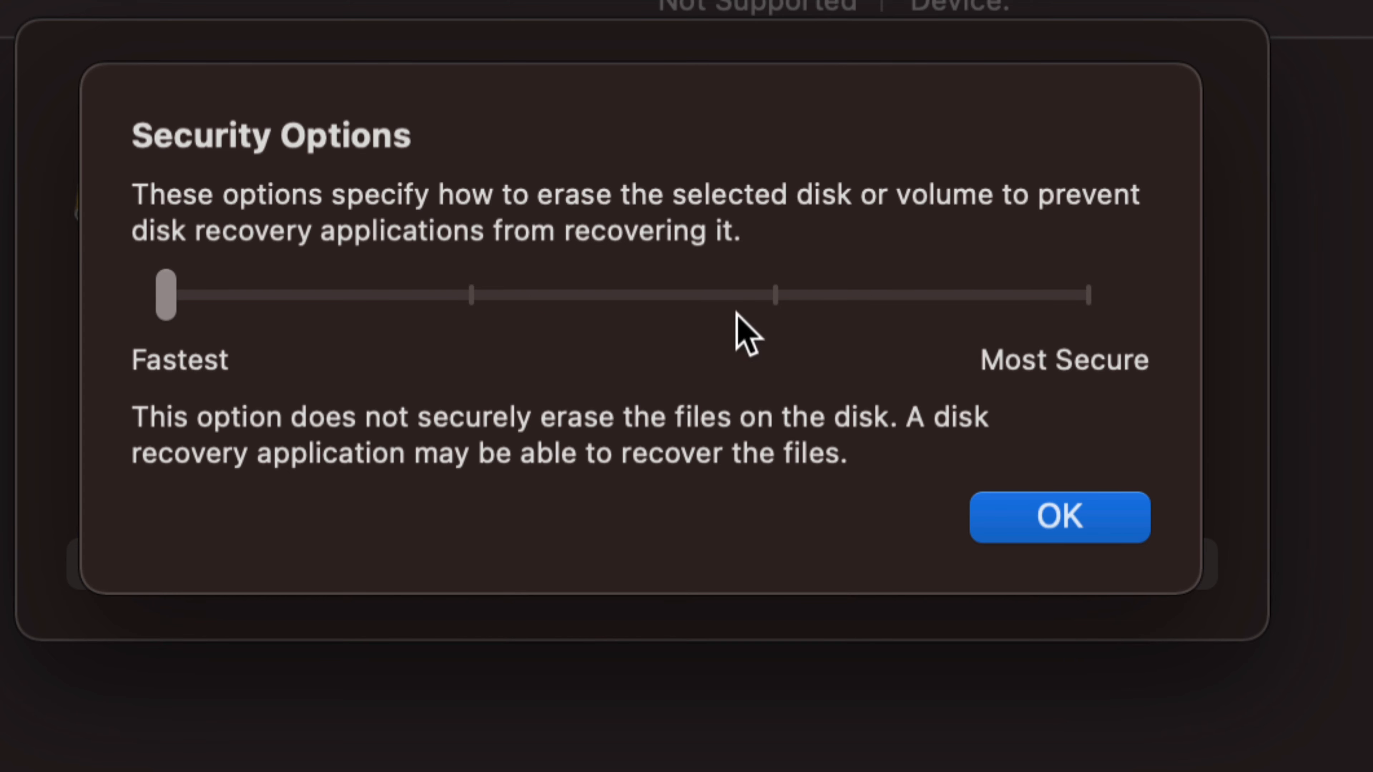
left_click(468, 298)
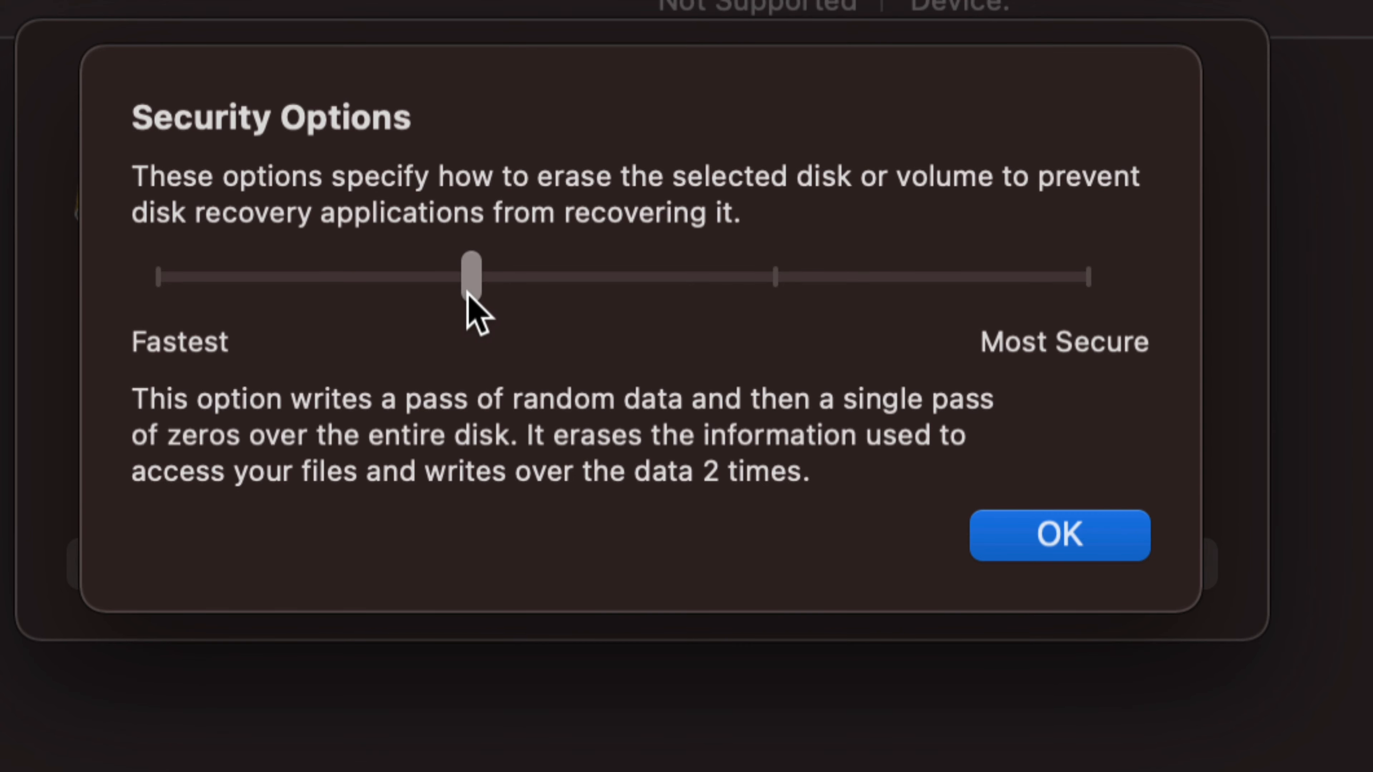
left_click_drag(468, 295, 773, 294)
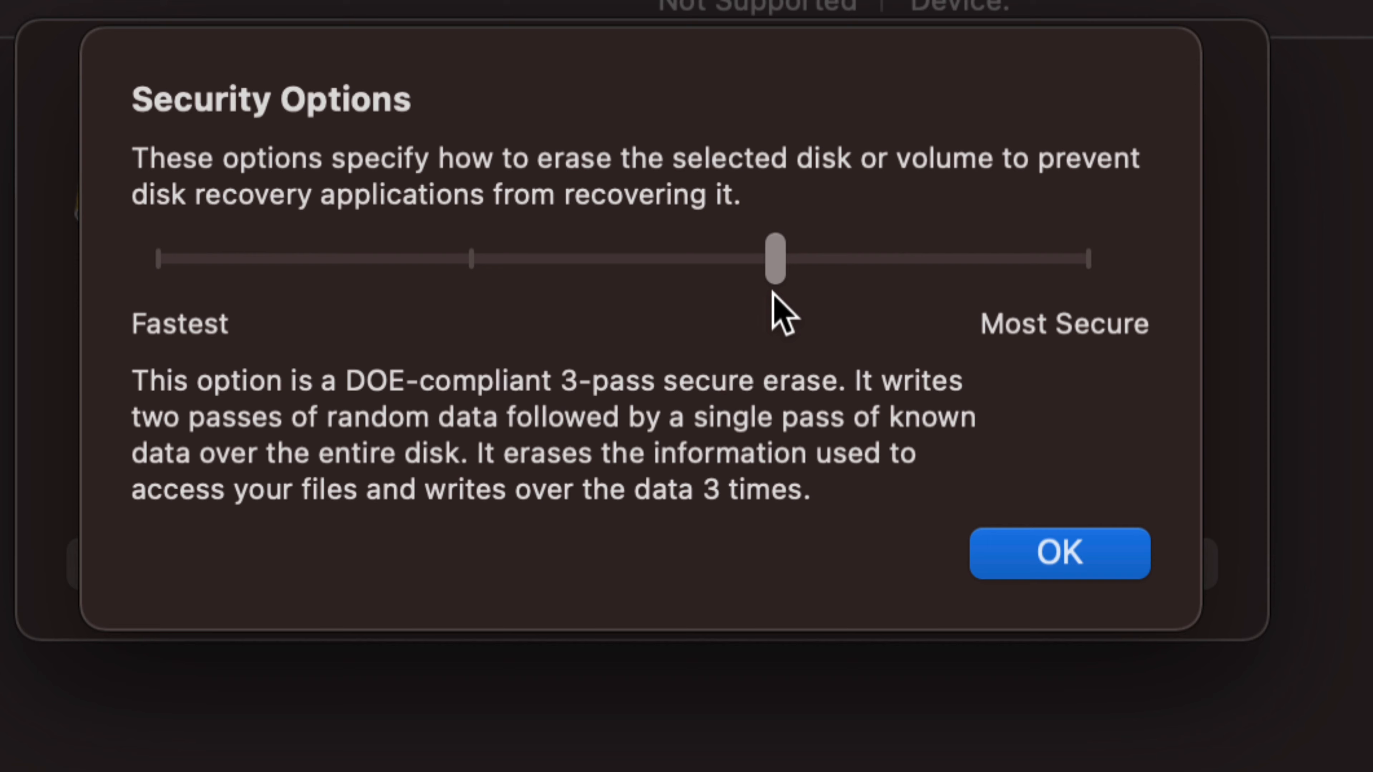
left_click_drag(774, 270, 1082, 285)
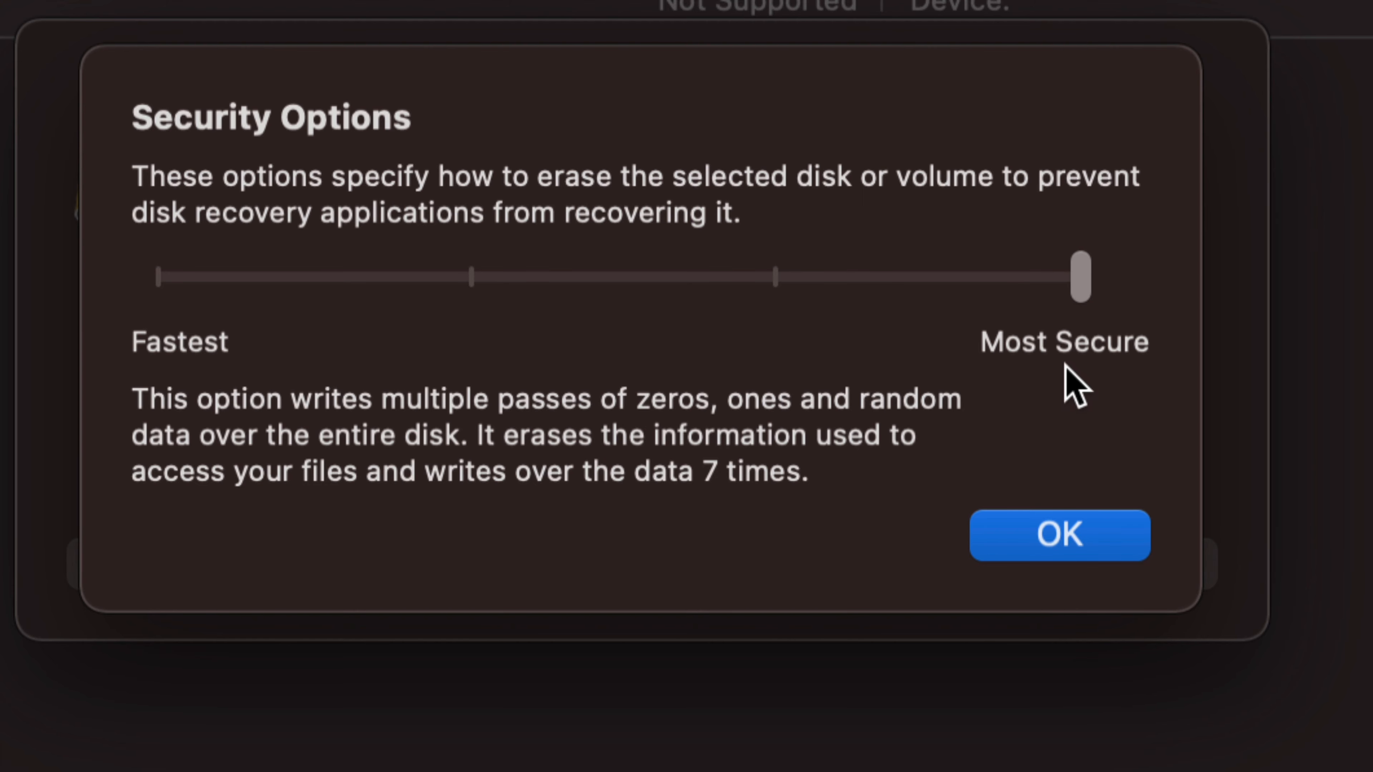
left_click(164, 276)
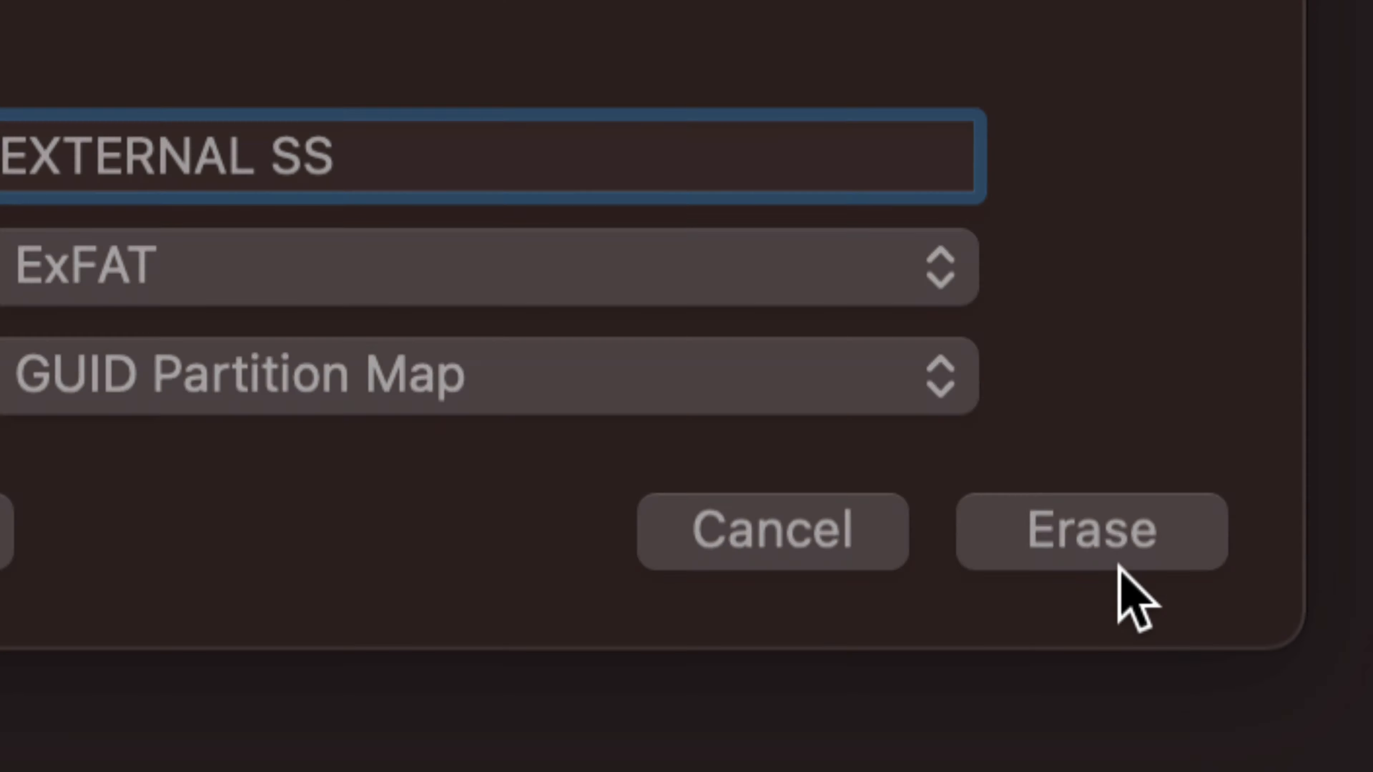
Step: Erase the disk with the chosen settings and dismiss the completion report
left_click(1118, 567)
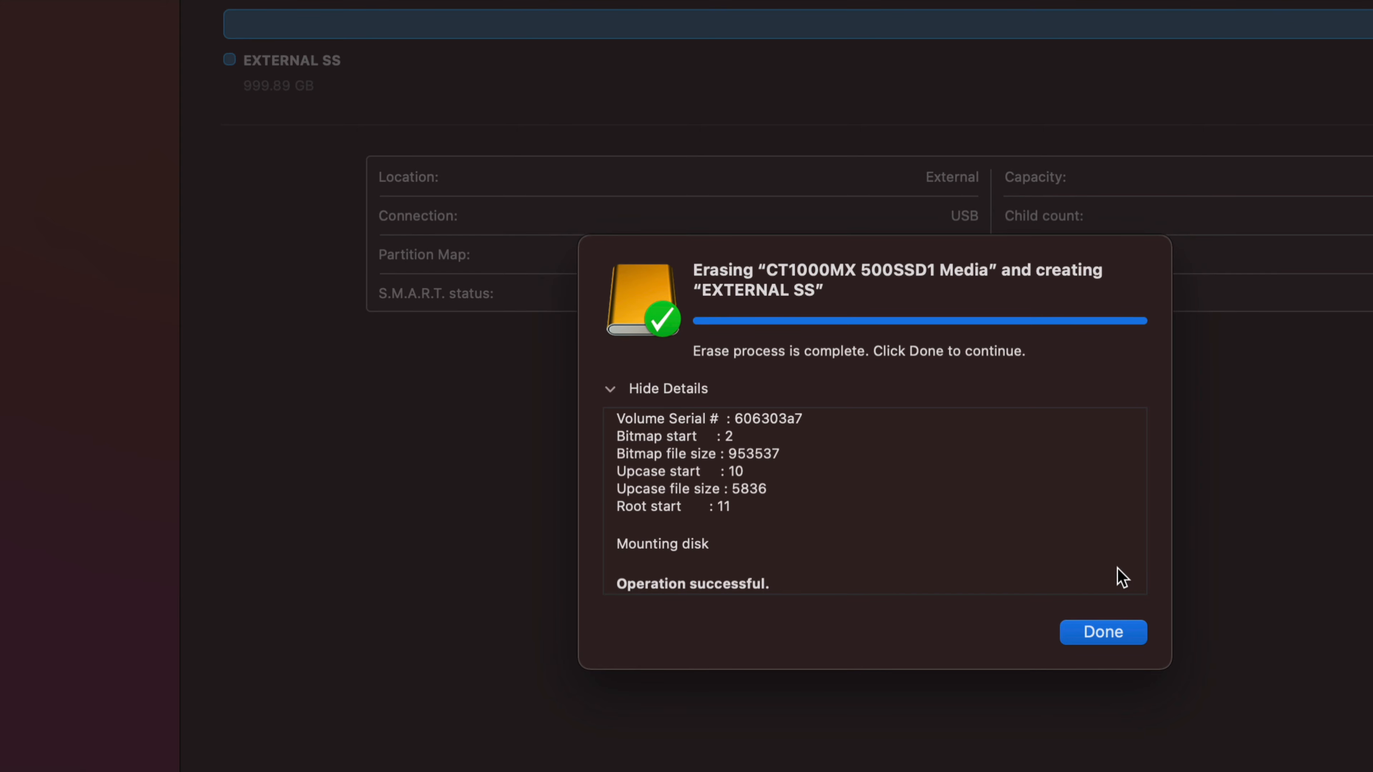
left_click(1123, 634)
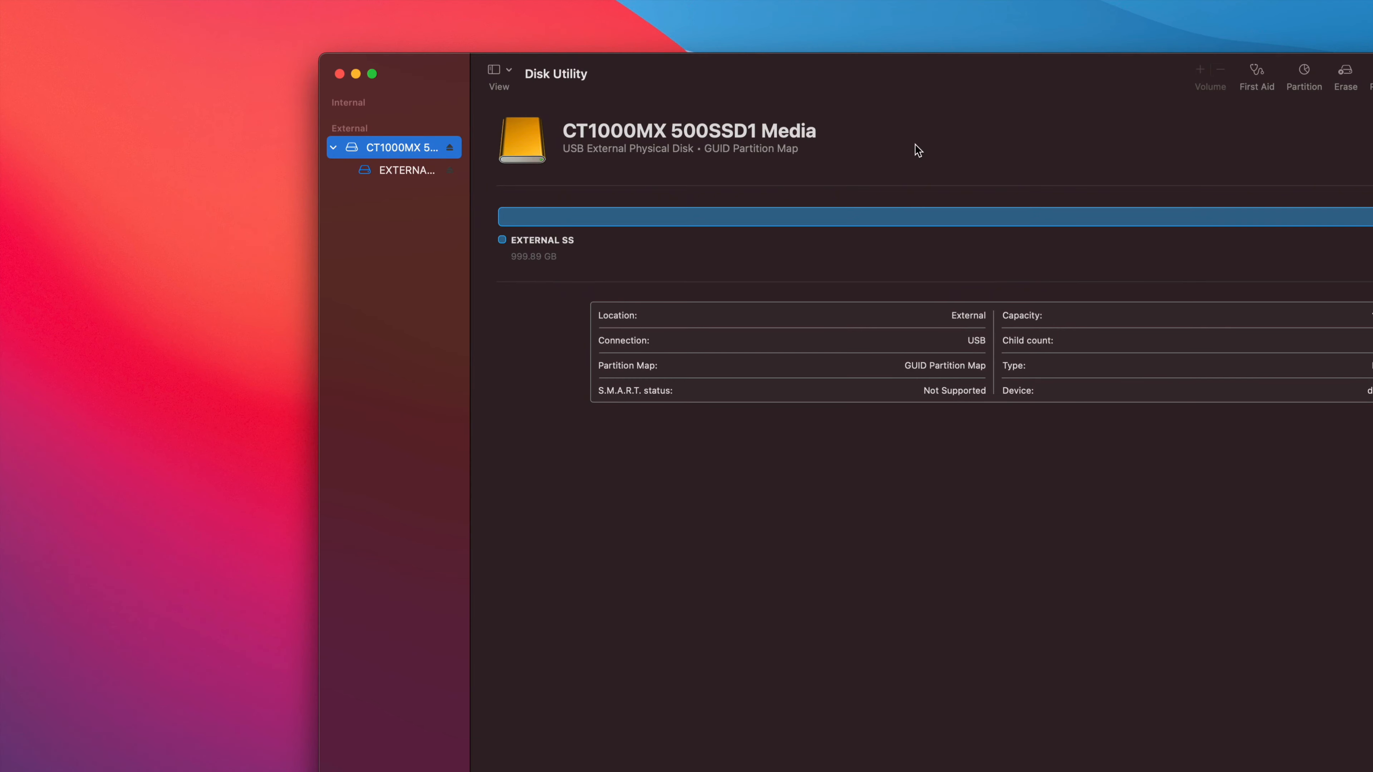
left_click_drag(888, 67, 865, 123)
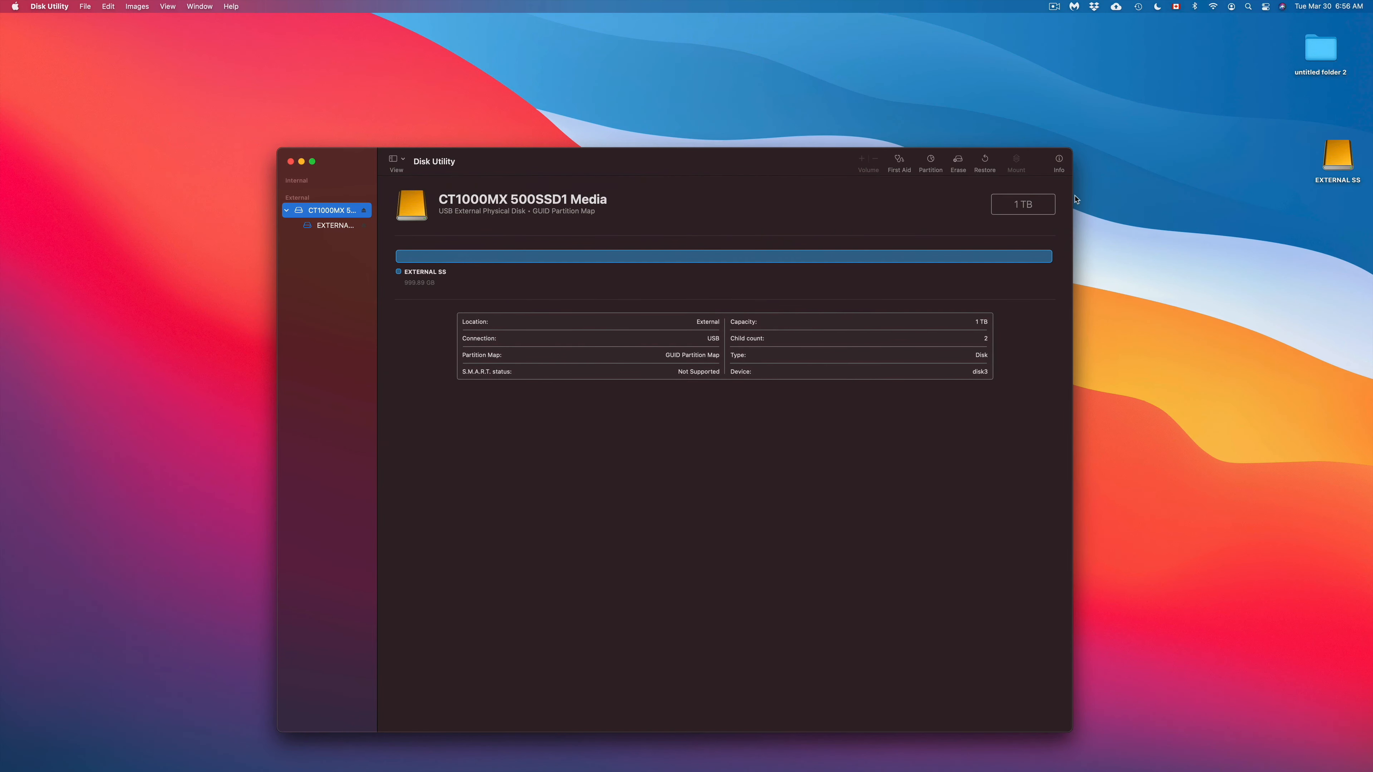
Step: Open the EXTERNAL SS drive from the desktop and move its window beside the drive icon
left_click_drag(1346, 150, 1342, 128)
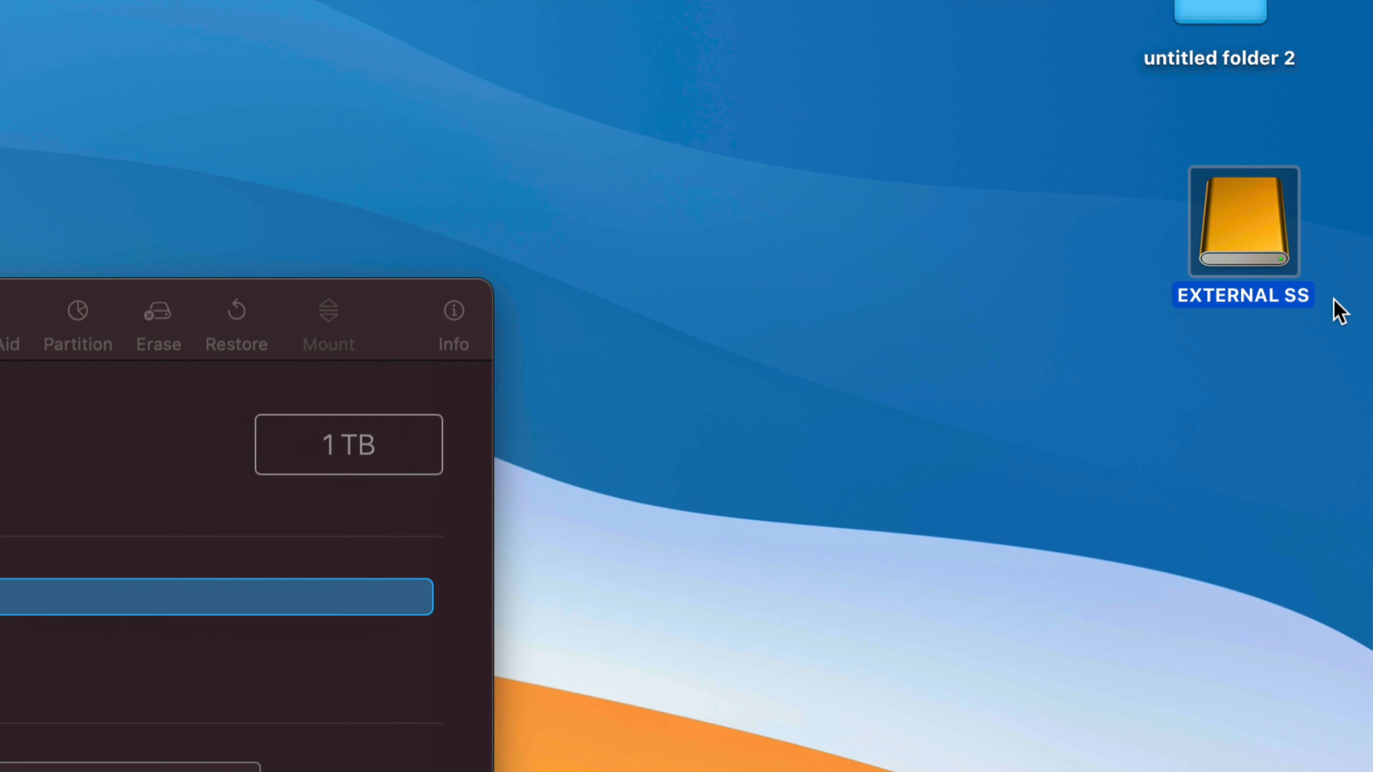
double_click(1251, 243)
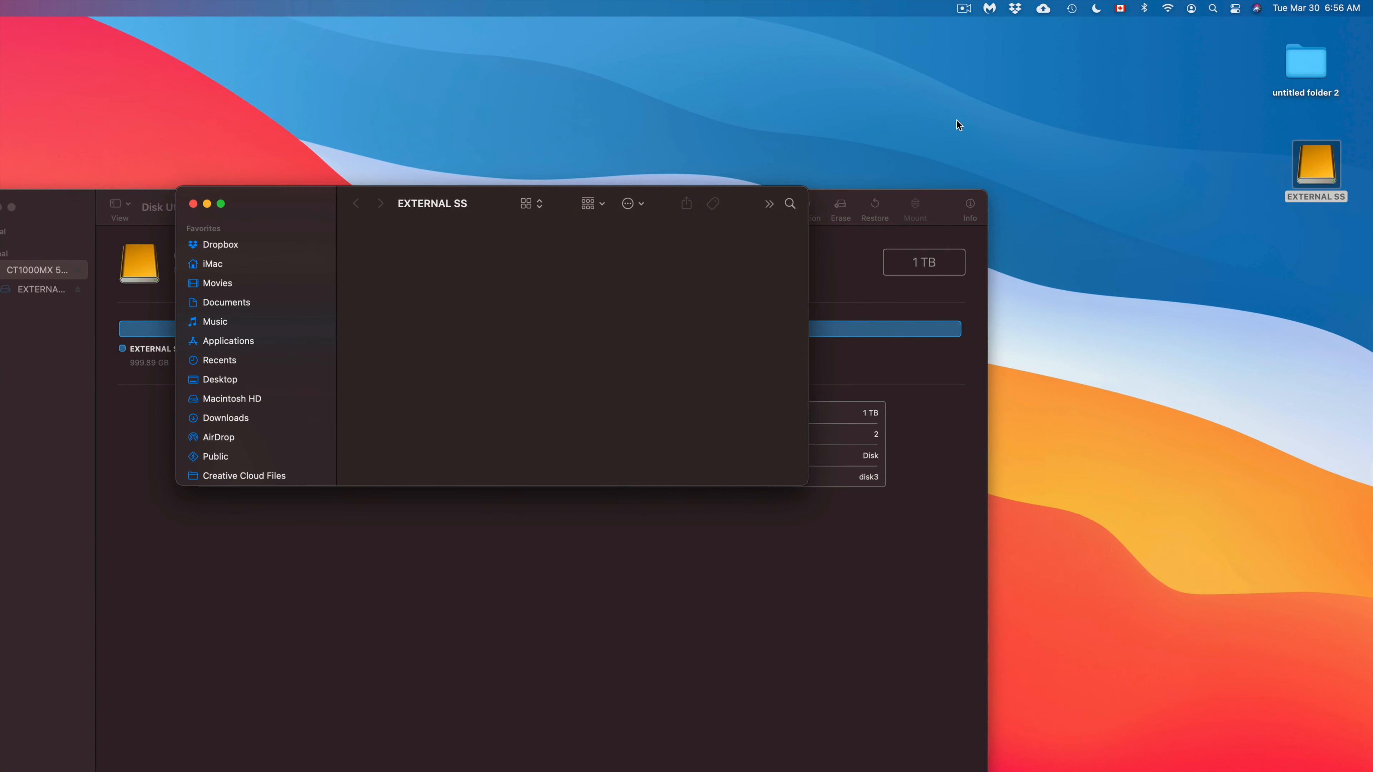
left_click_drag(305, 204, 725, 98)
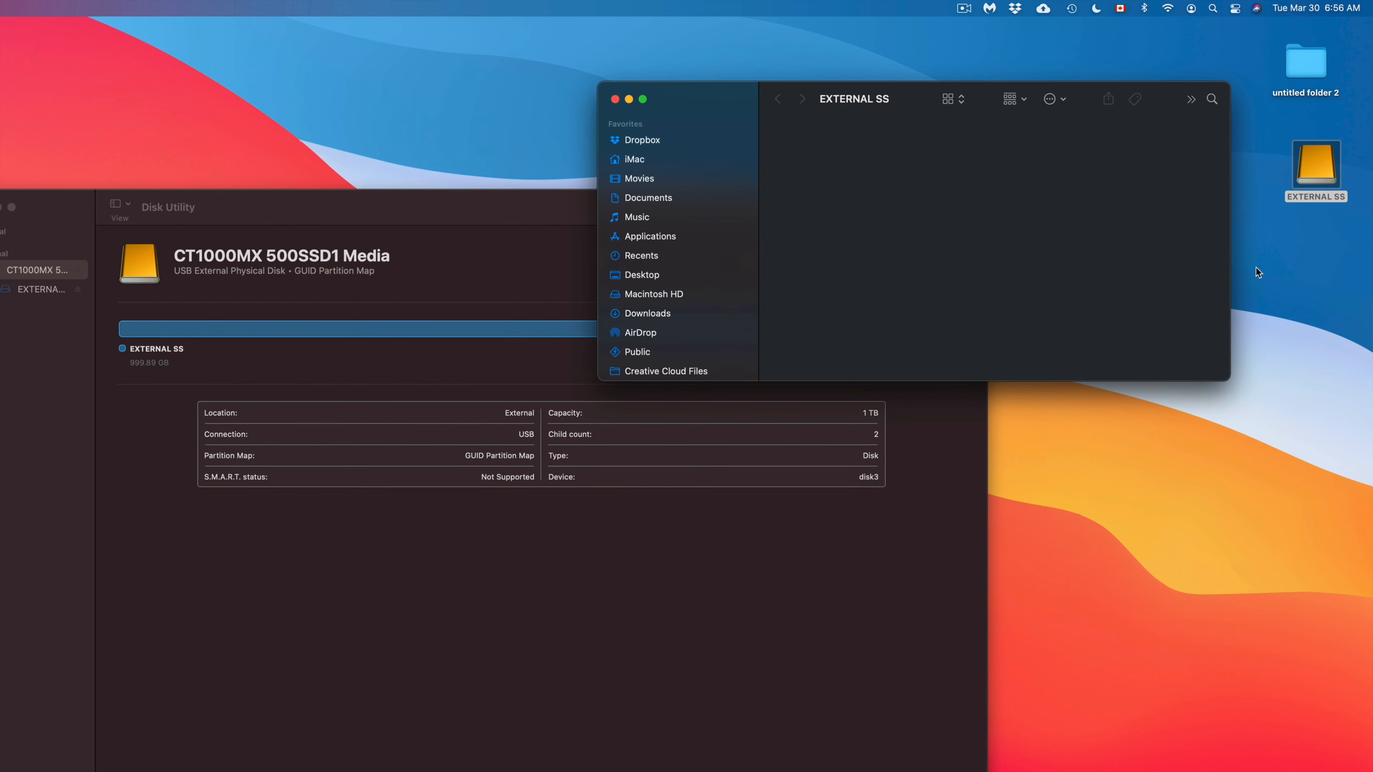
Step: Create a new folder on the desktop and copy it to the EXTERNAL SS drive, closing the drive's window at the end
right_click(1294, 283)
left_click(1276, 285)
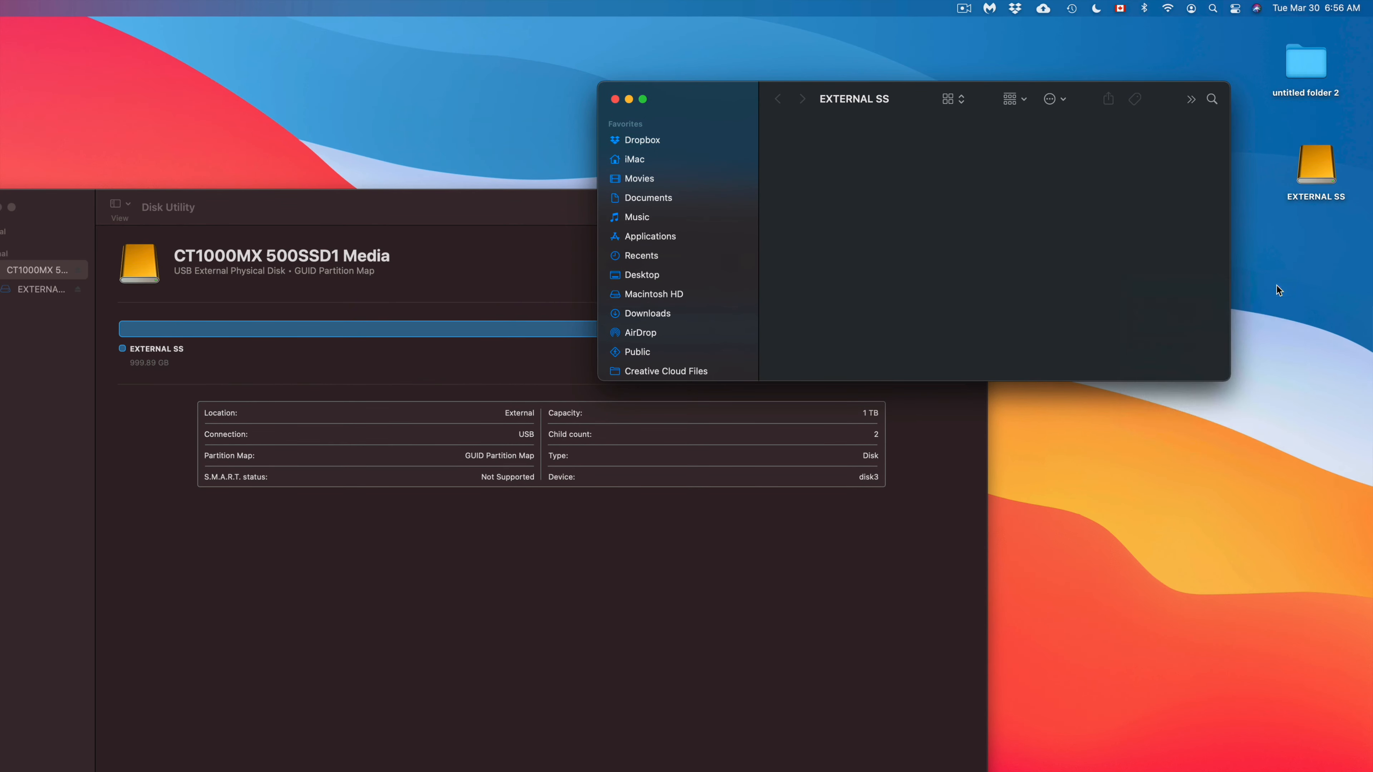
left_click(1312, 352)
left_click_drag(1294, 268, 1314, 235)
left_click(1161, 182)
left_click_drag(671, 91, 699, 137)
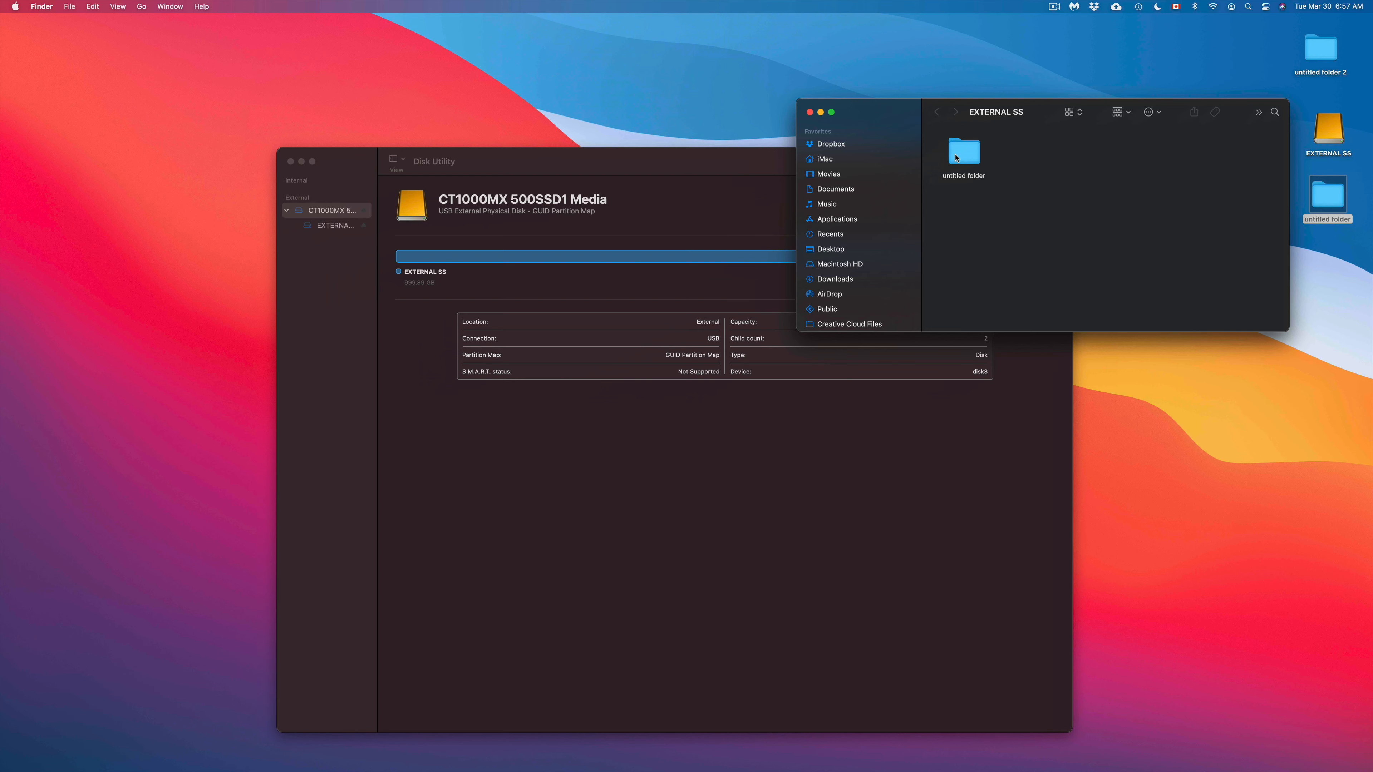
left_click(809, 112)
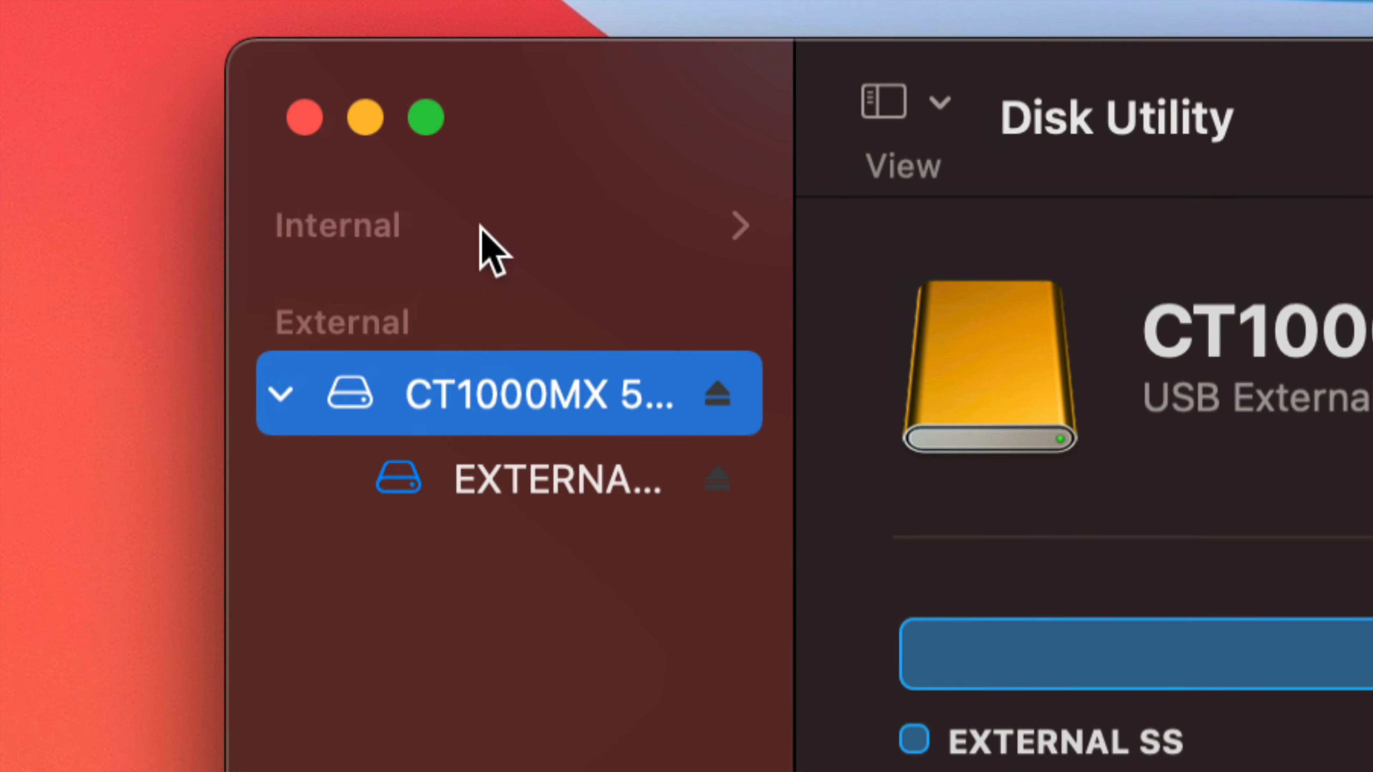
Step: Collapse and expand the CT1000MX disk entry, and view the details of its EXTERNAL SS volume
left_click(280, 391)
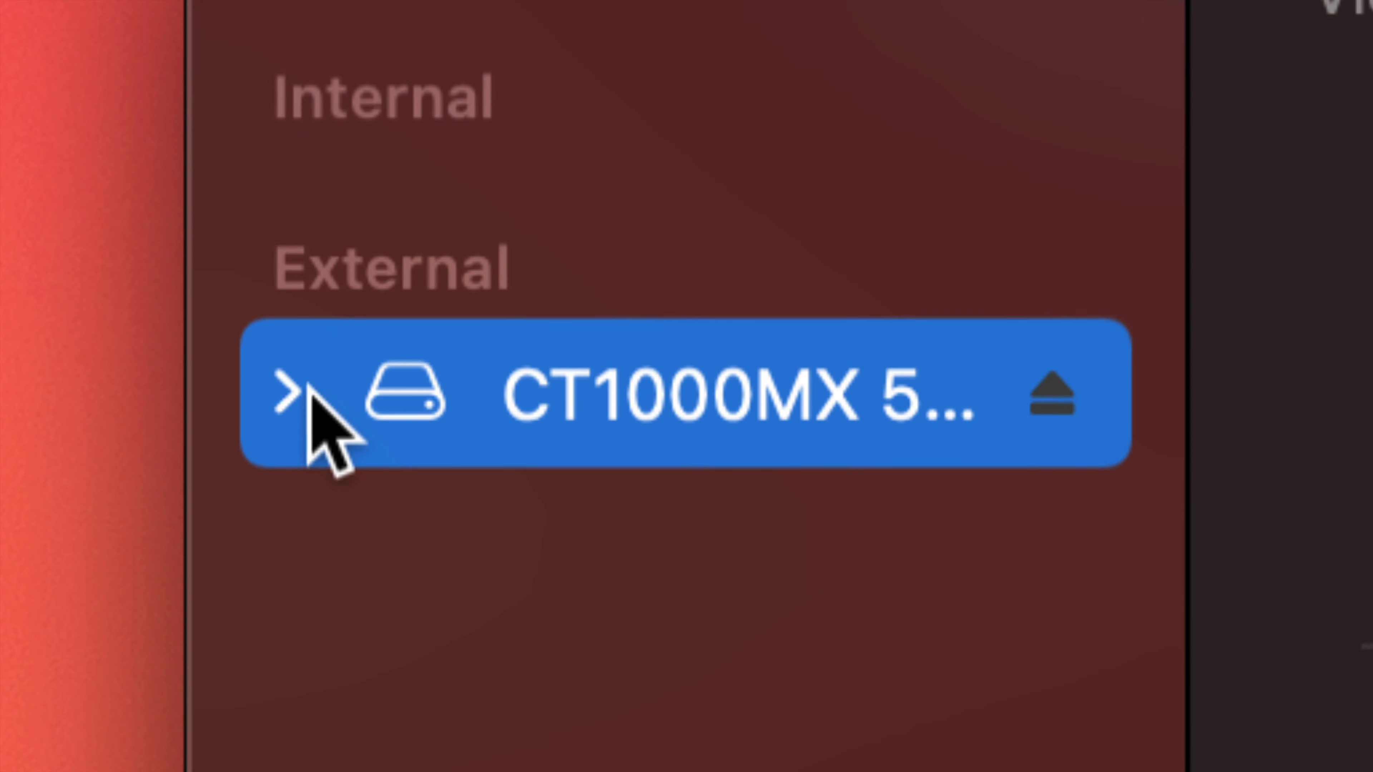
left_click(286, 394)
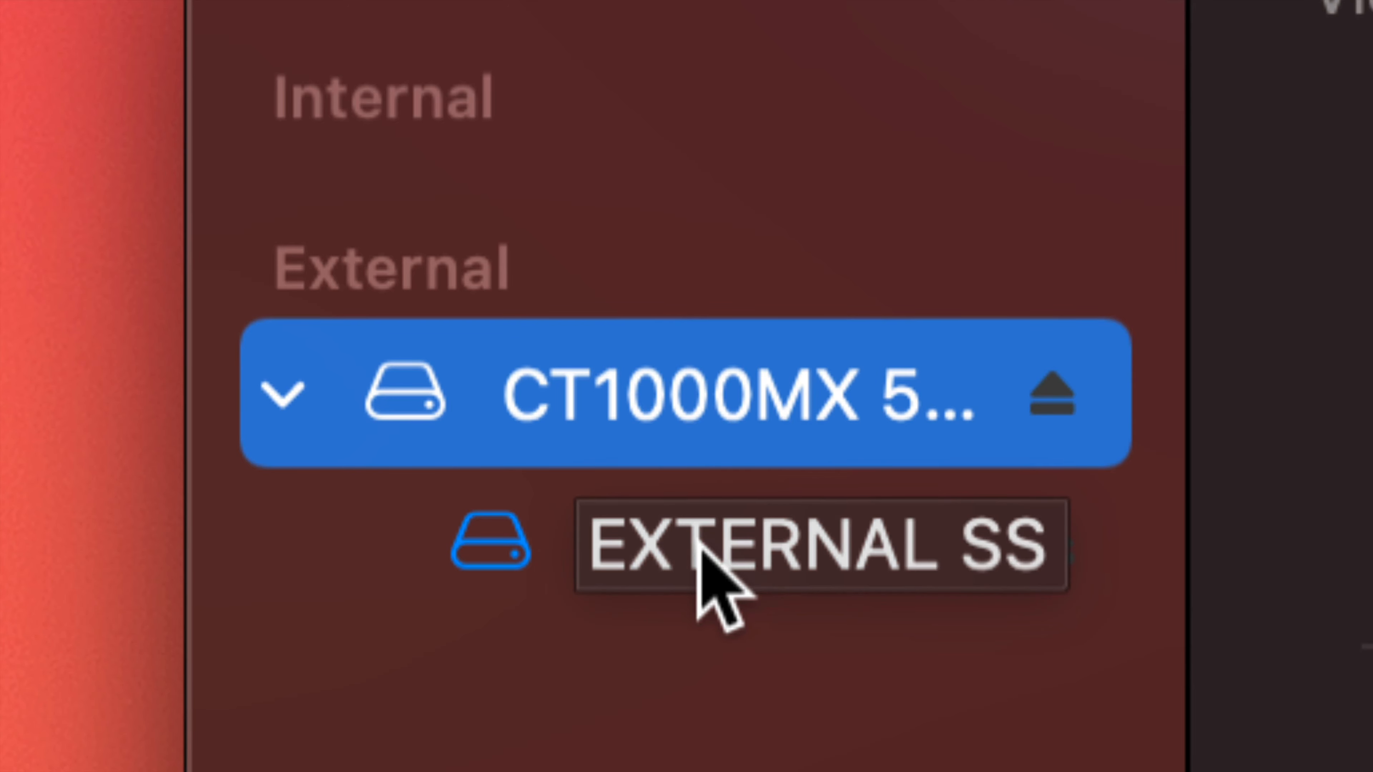
left_click(699, 552)
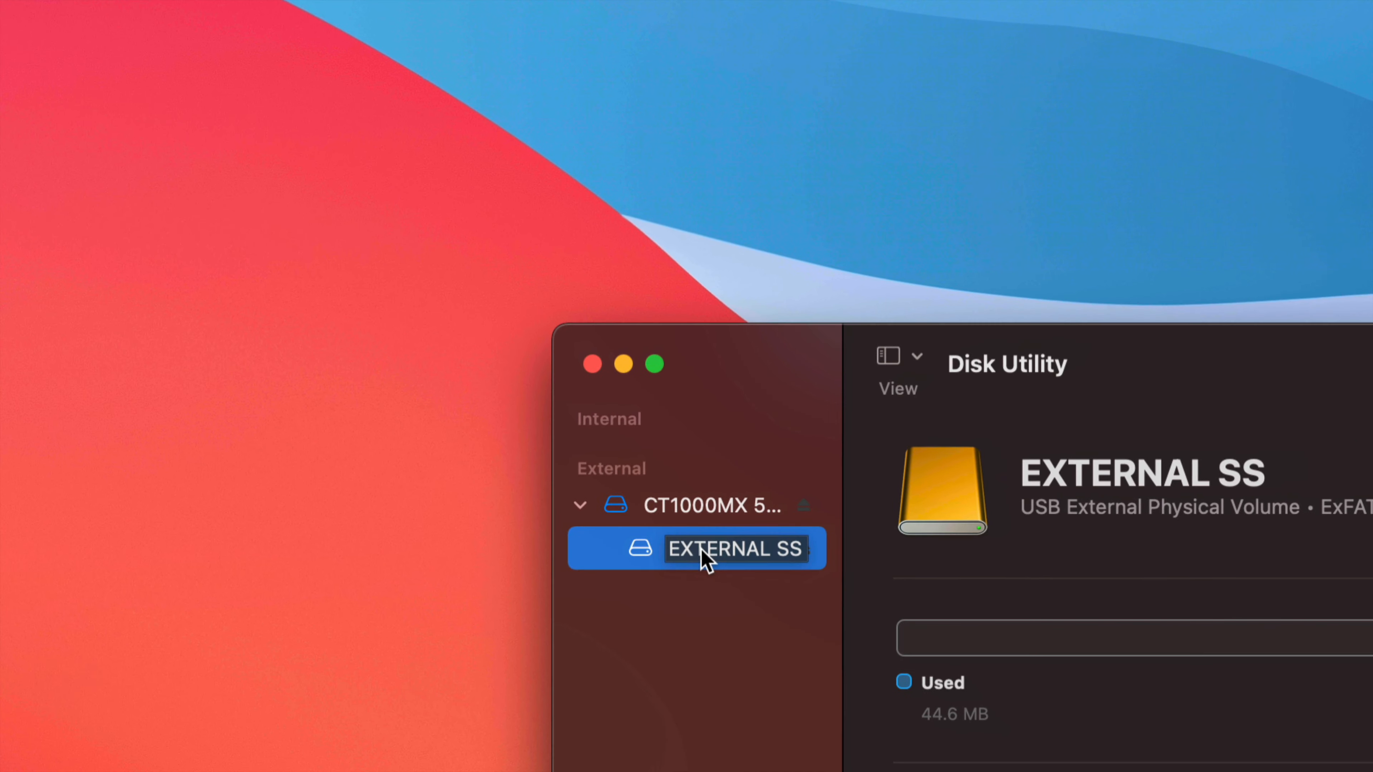
left_click_drag(1083, 332, 672, 163)
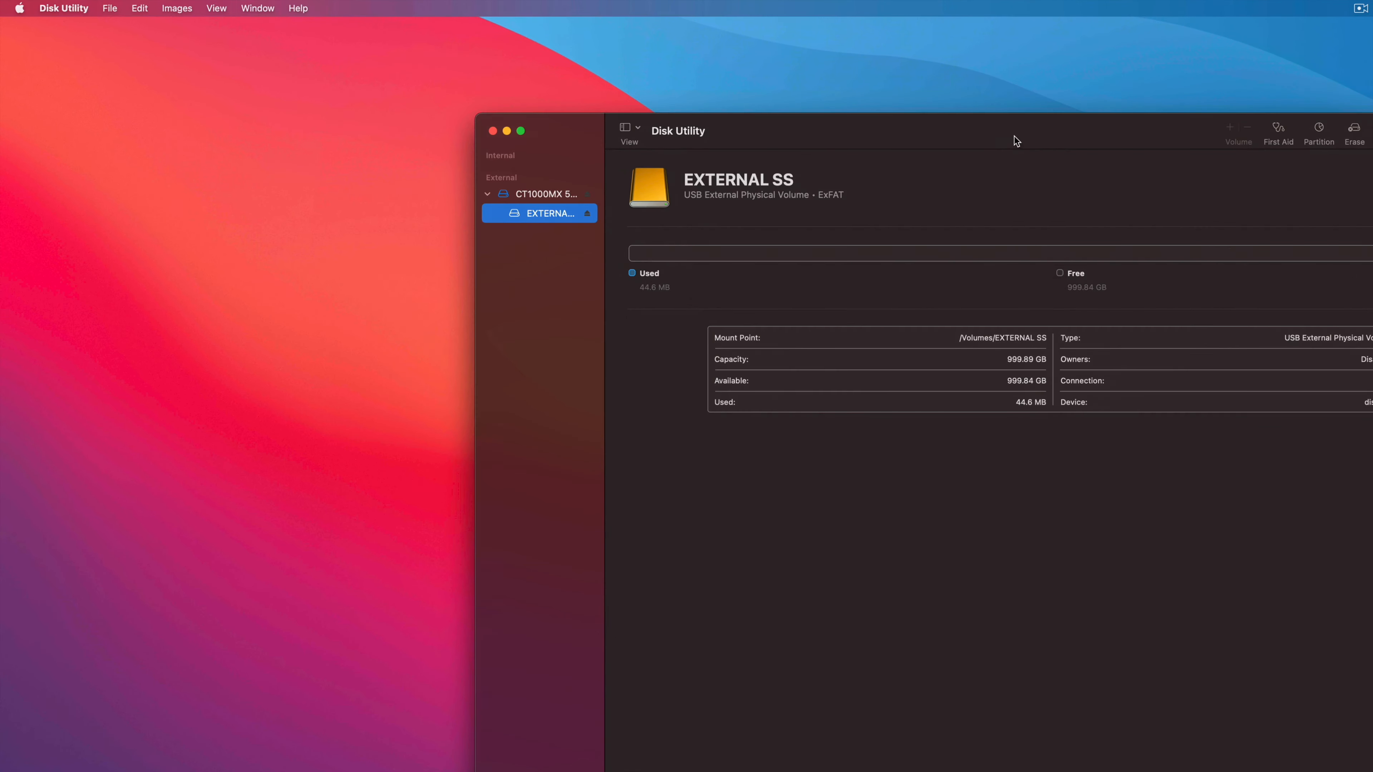
left_click_drag(1013, 137, 867, 135)
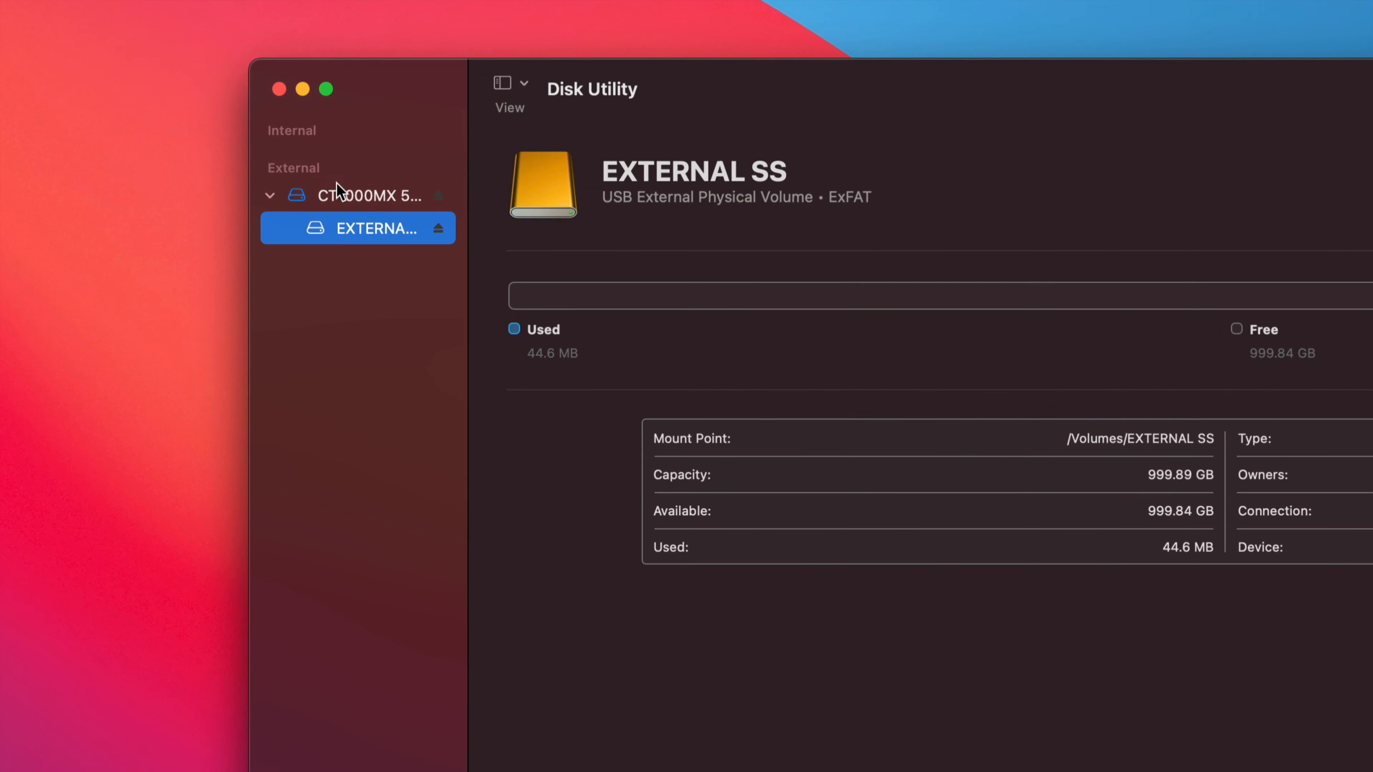
Step: Start partitioning the CT1000MX 500SSD1 Media disk and set the partition format to Mac OS Extended (Journaled)
left_click(355, 198)
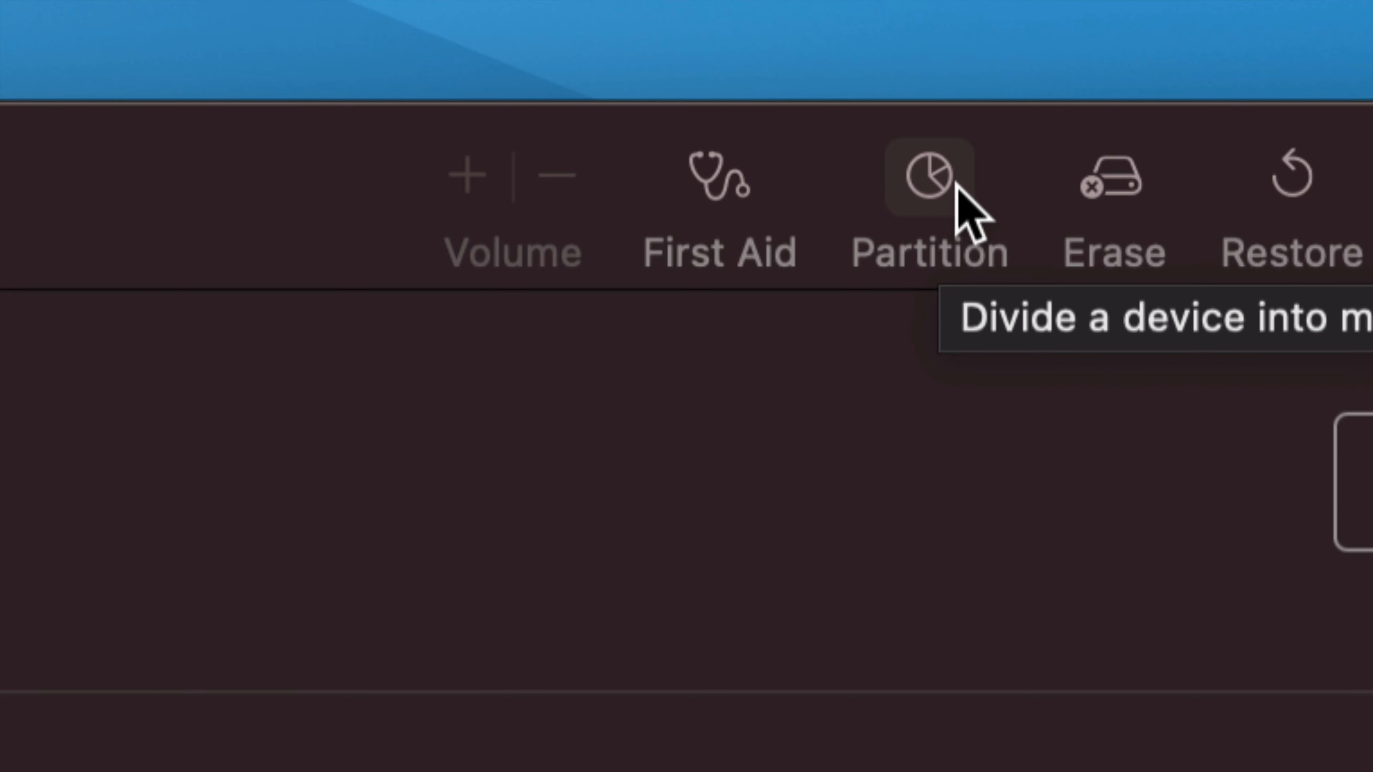
left_click(922, 176)
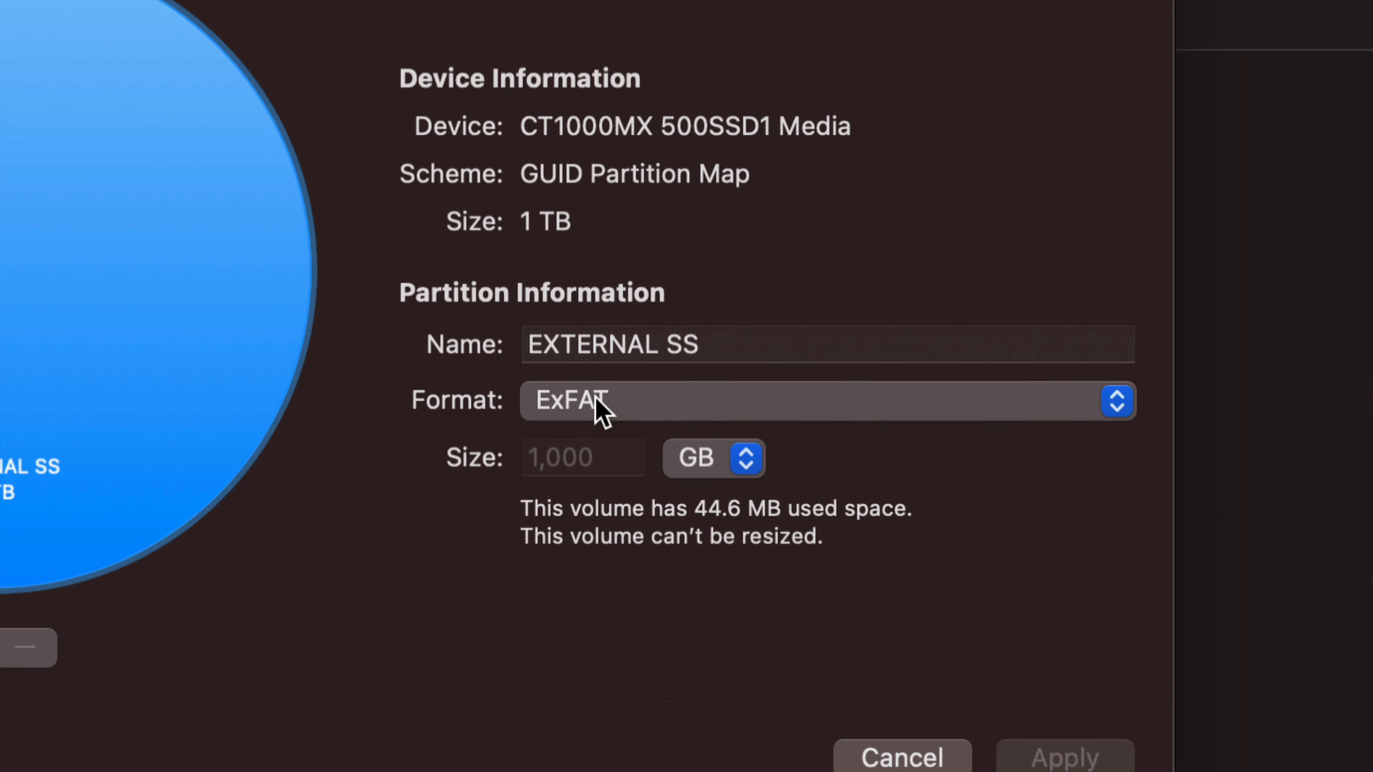
left_click(596, 411)
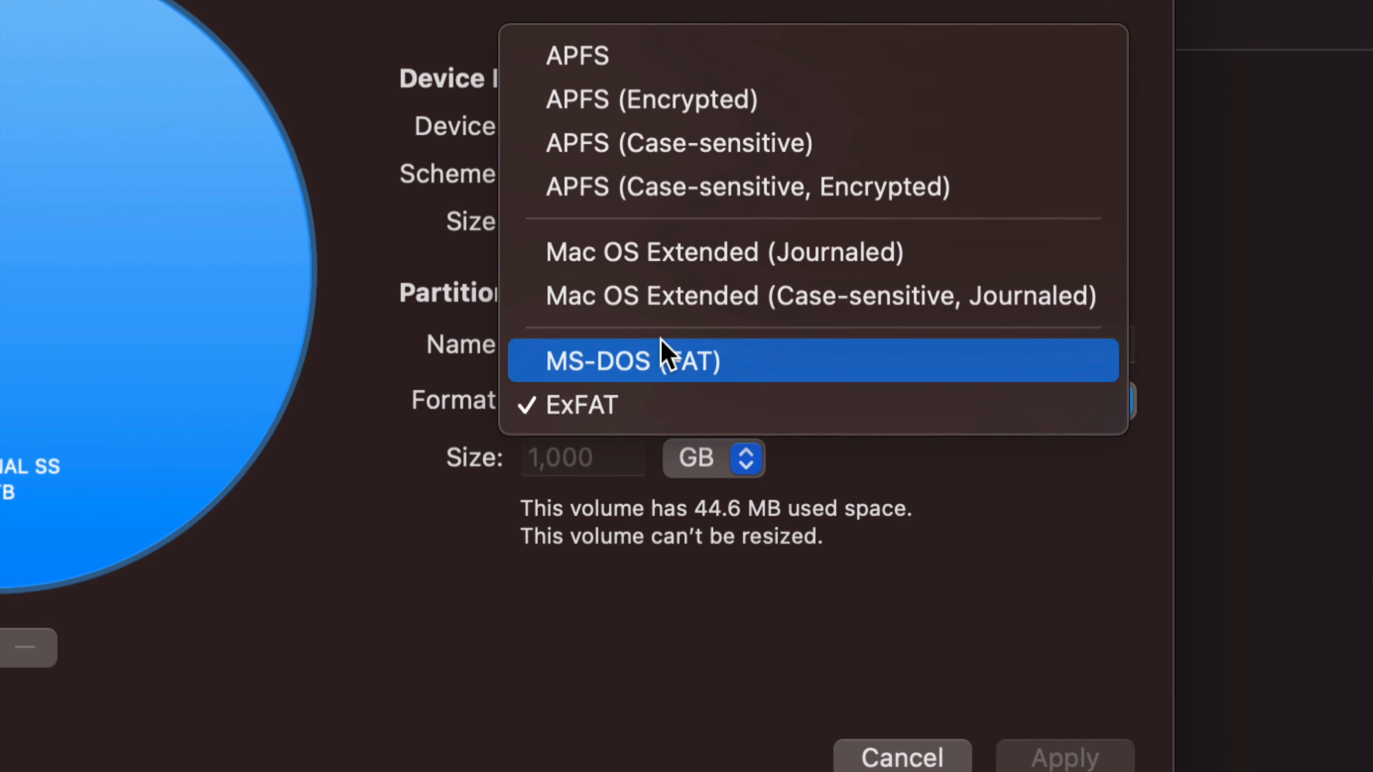
left_click(722, 270)
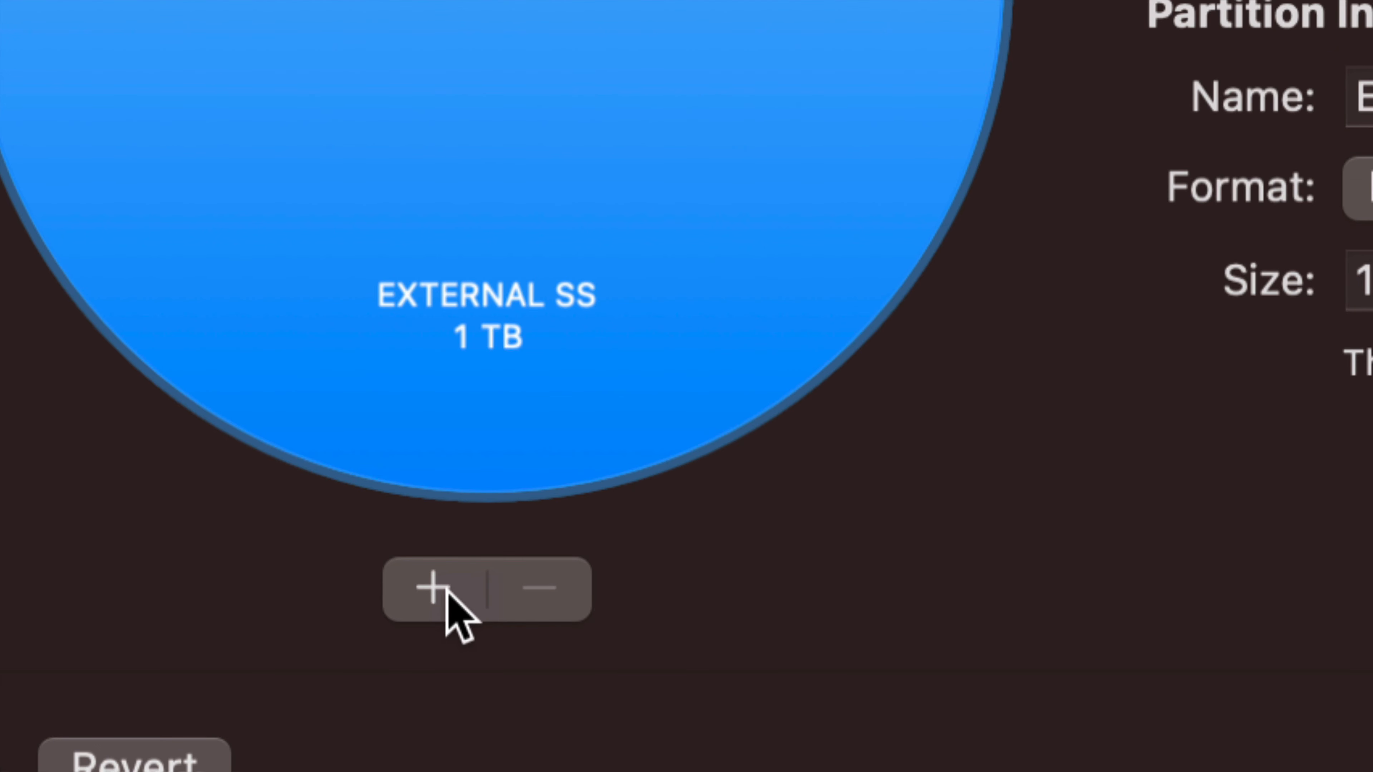
Step: Add a second partition to the disk and inspect the partition information of both partitions
left_click(434, 591)
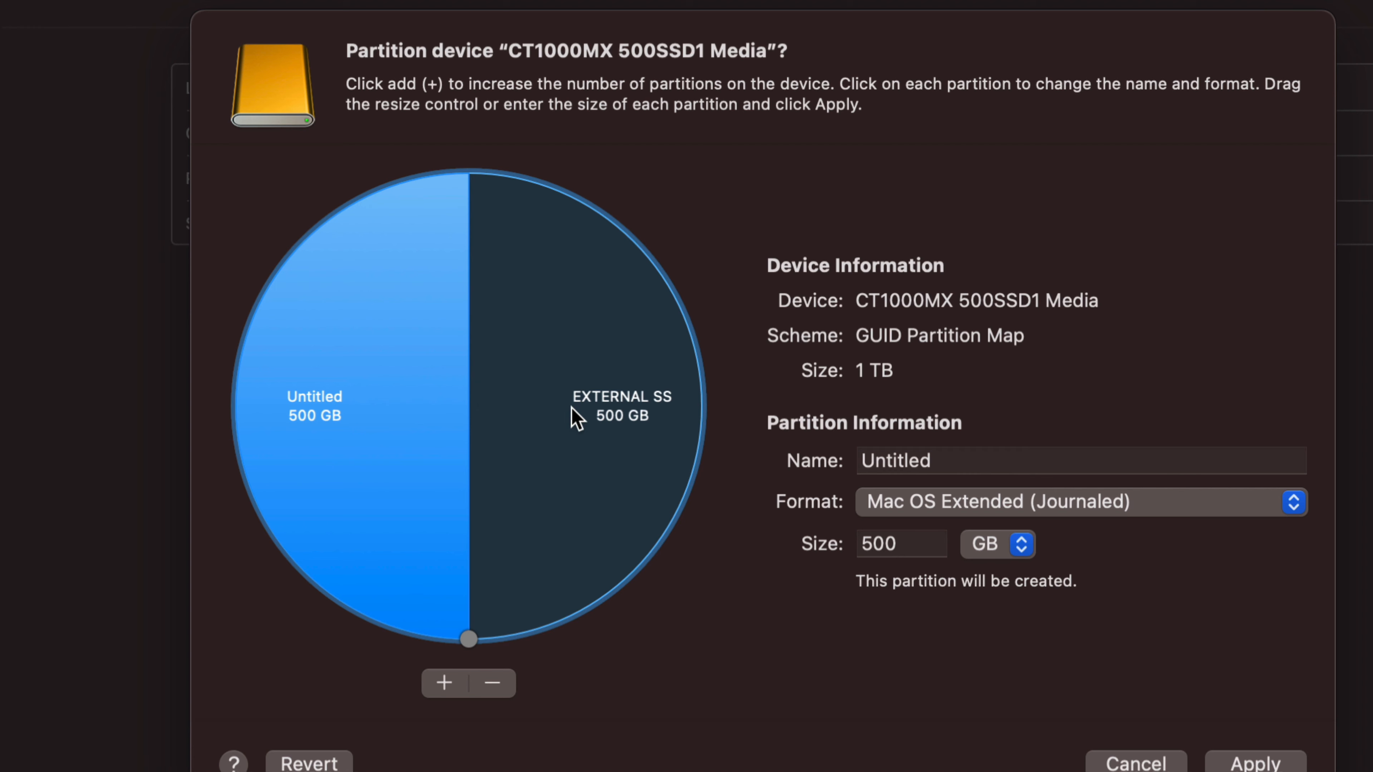
left_click(577, 419)
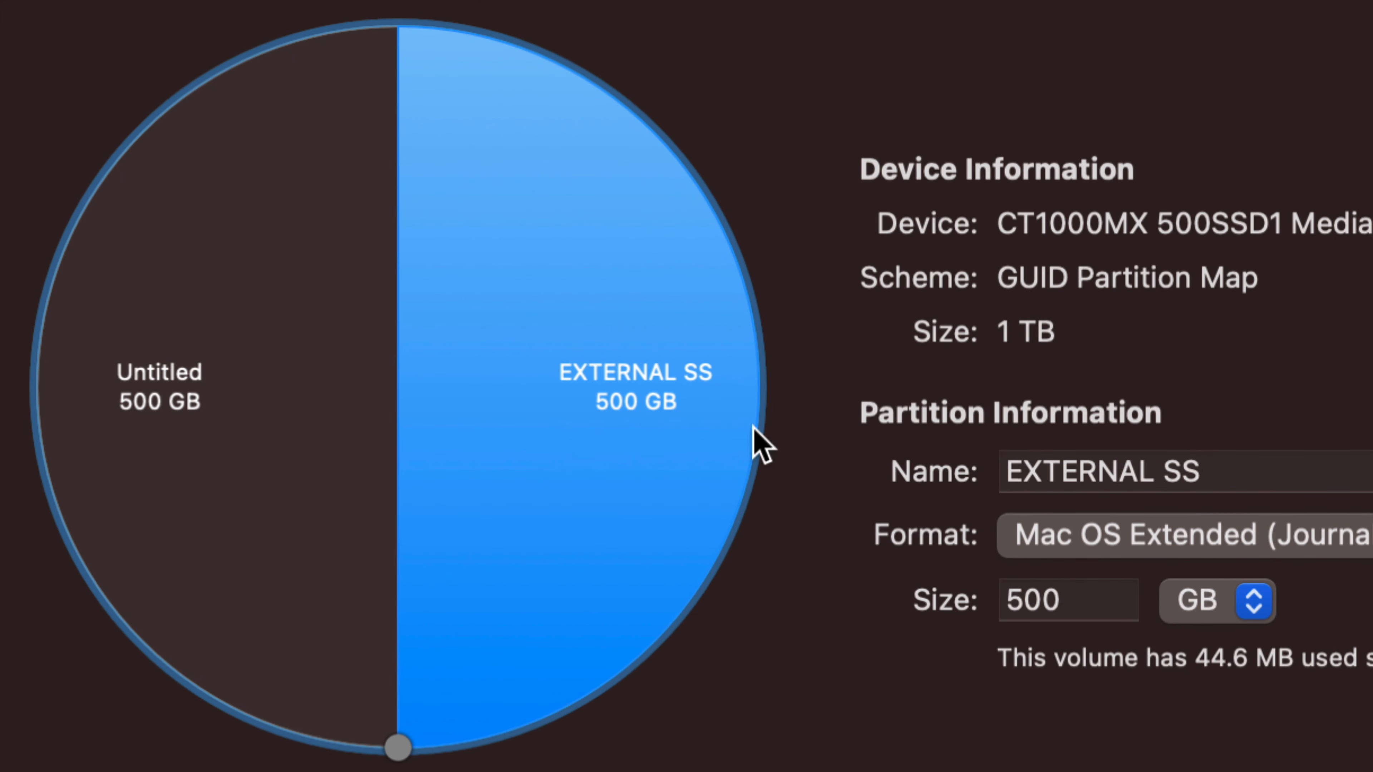
left_click(172, 406)
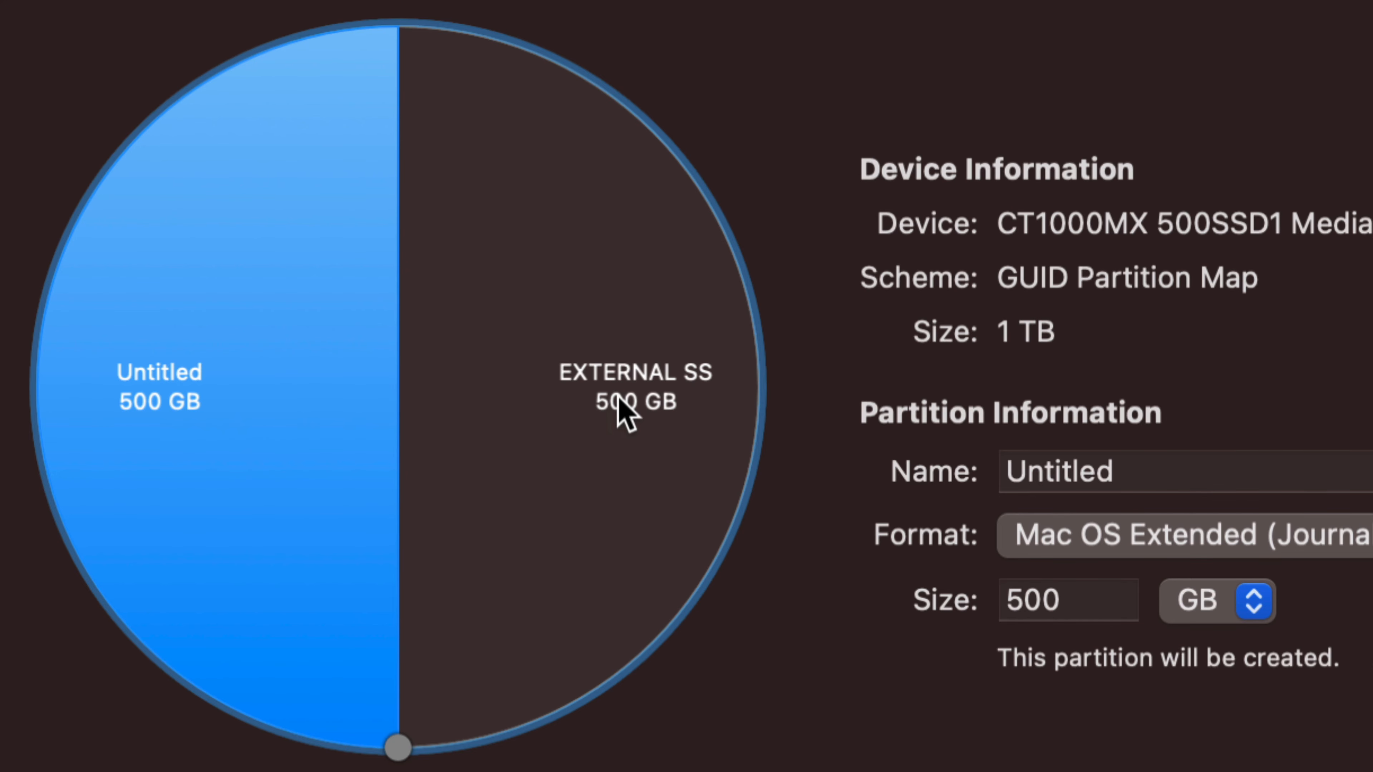
Step: Rename the EXTERNAL SS partition as PC and Mac EXFAT and shrink it to about 189 GB
left_click(695, 406)
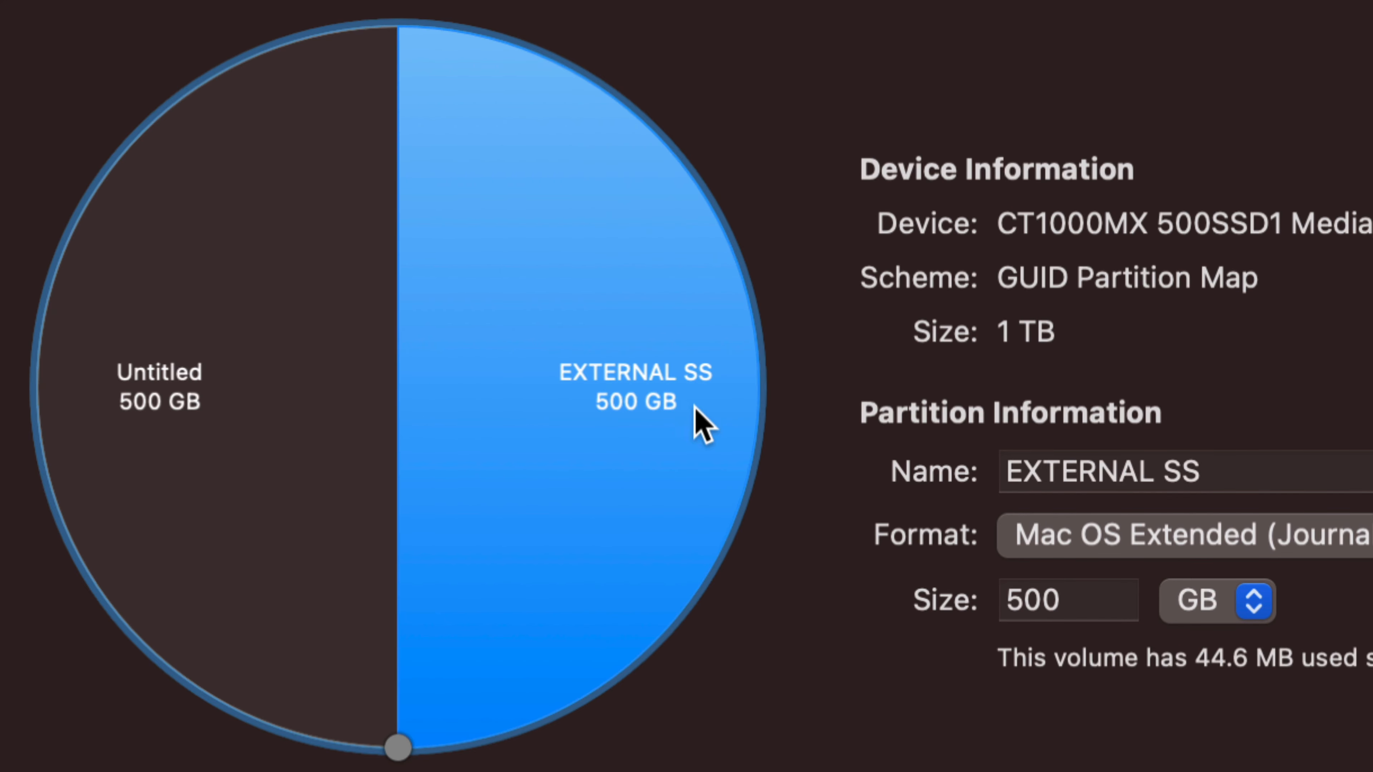
left_click(298, 420)
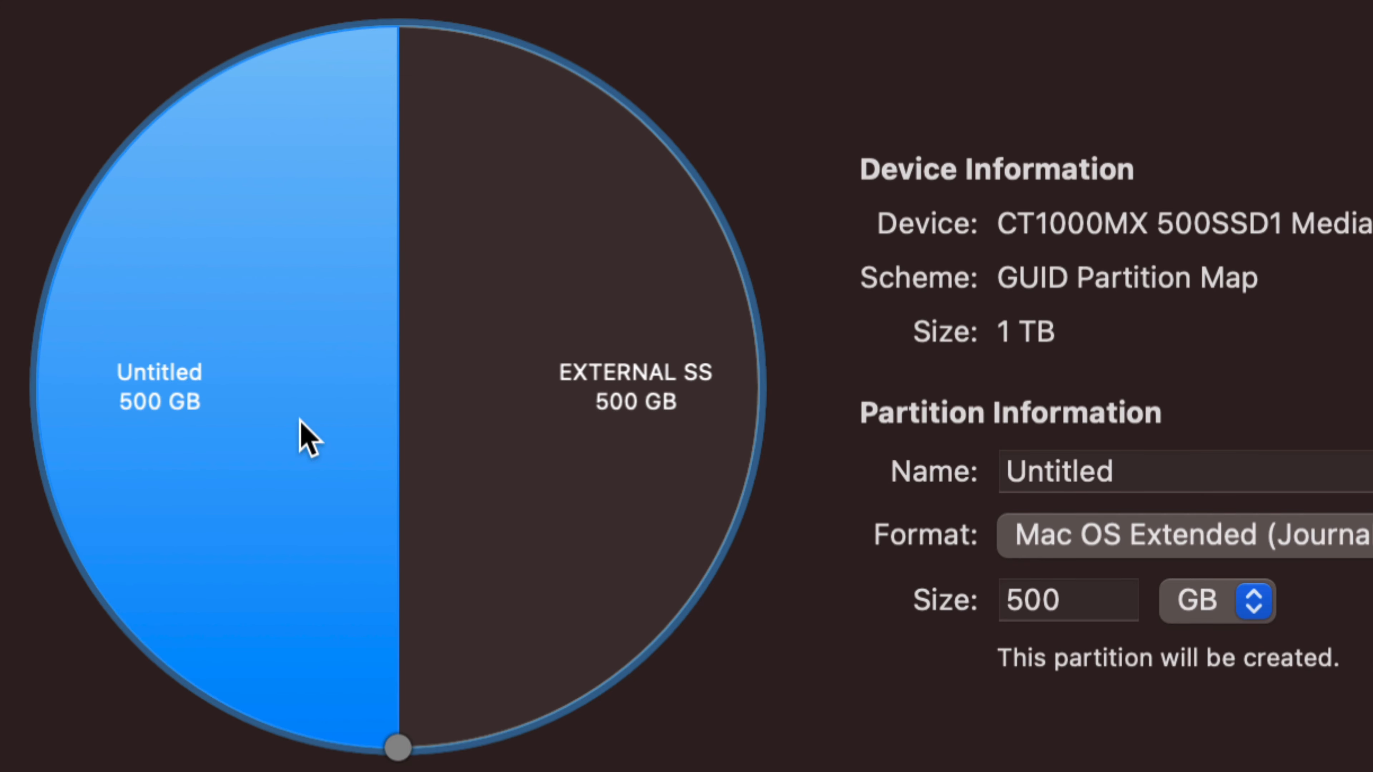
left_click(602, 421)
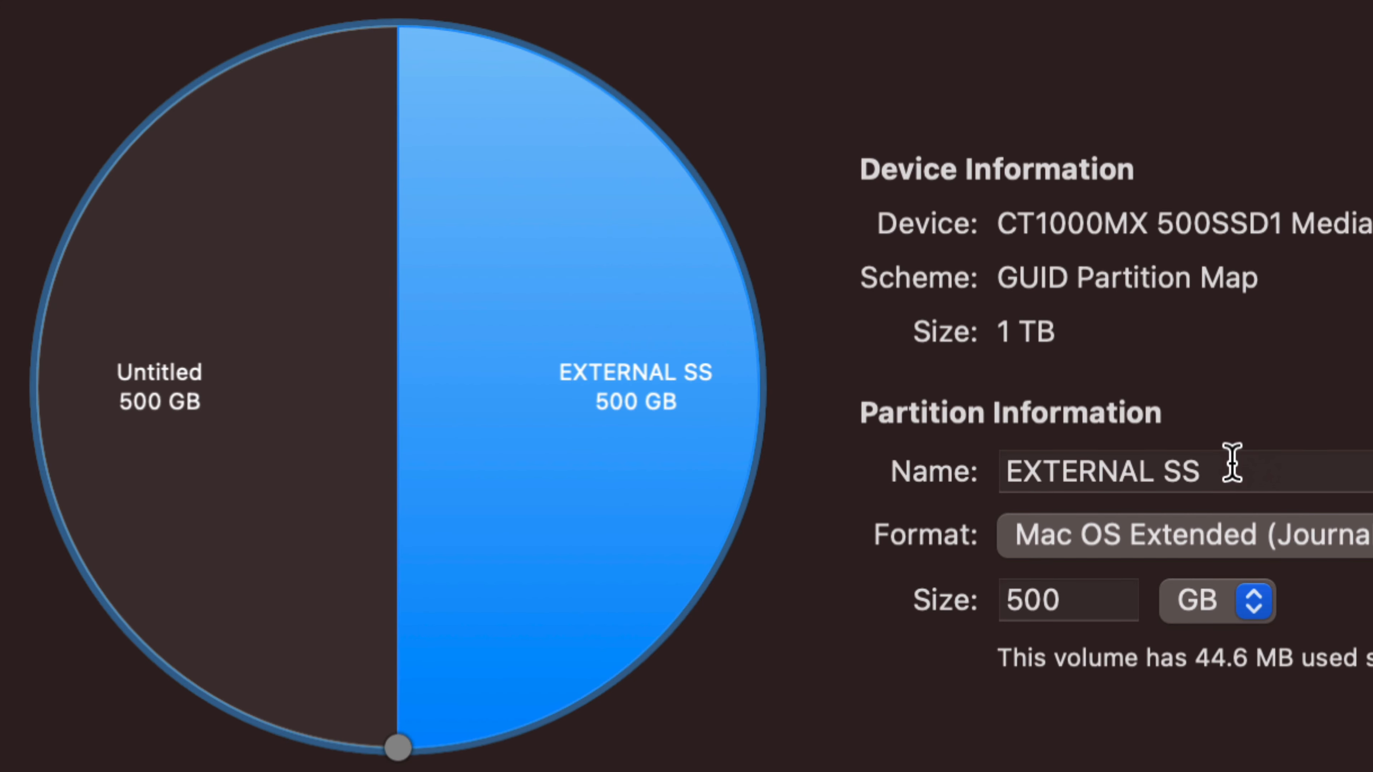
left_click_drag(1227, 466, 1009, 466)
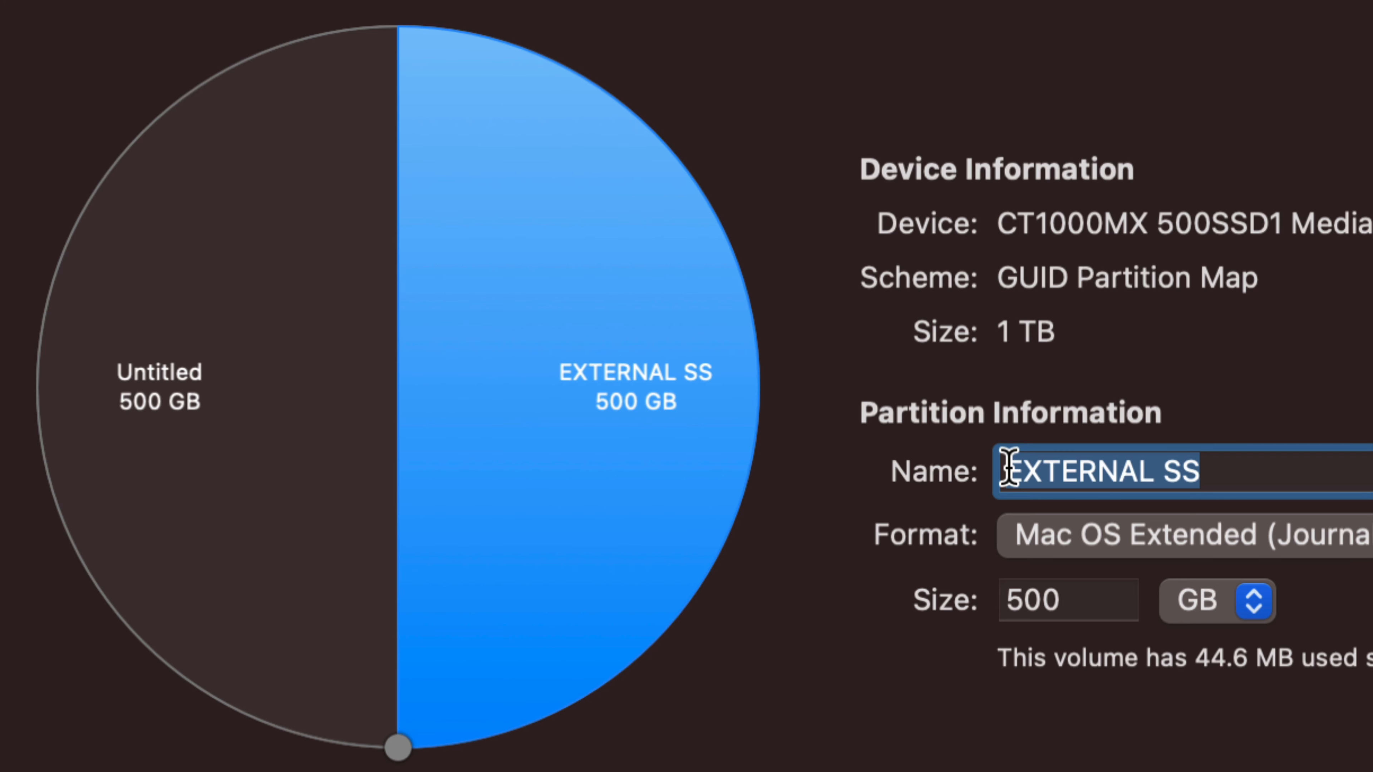
type("ex")
key("BackSpace")
key("BackSpace")
type("PC and Mac")
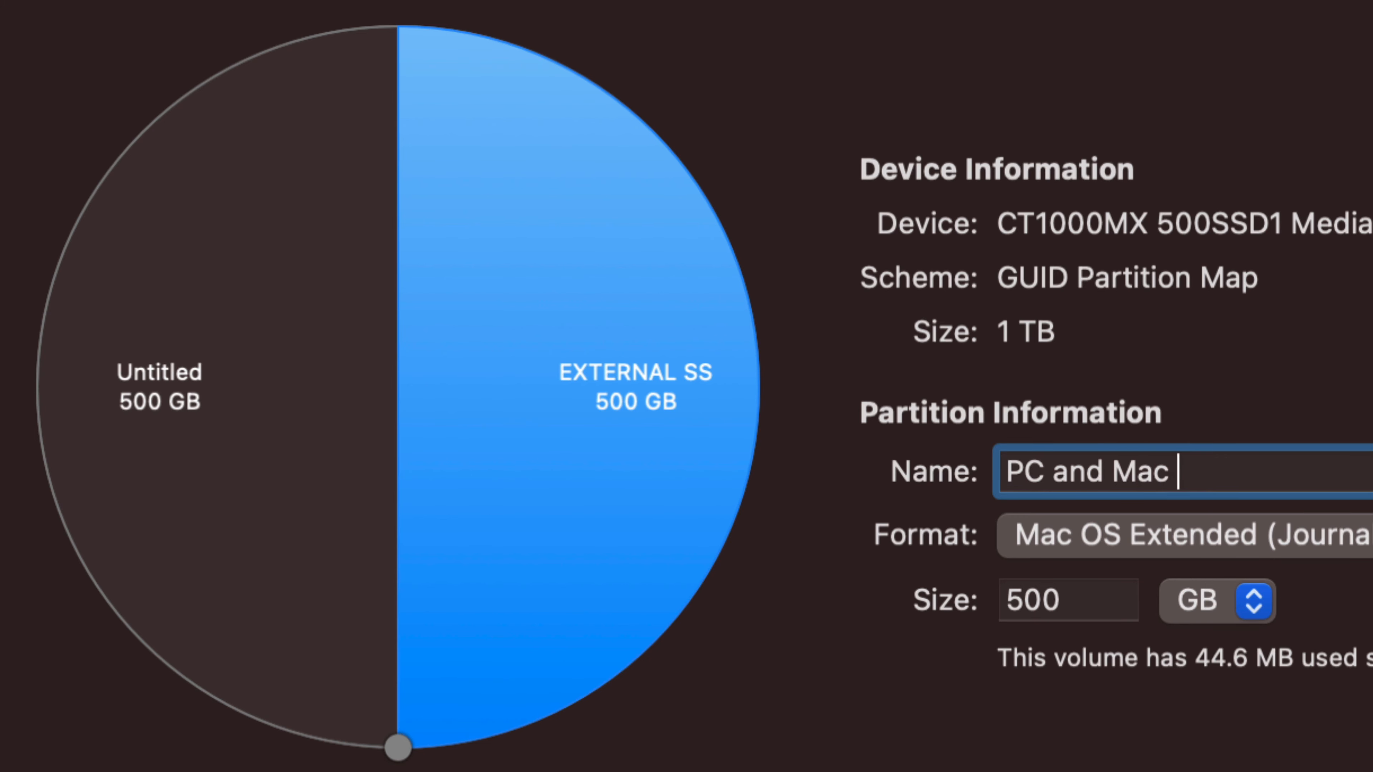
type(" EXFAT")
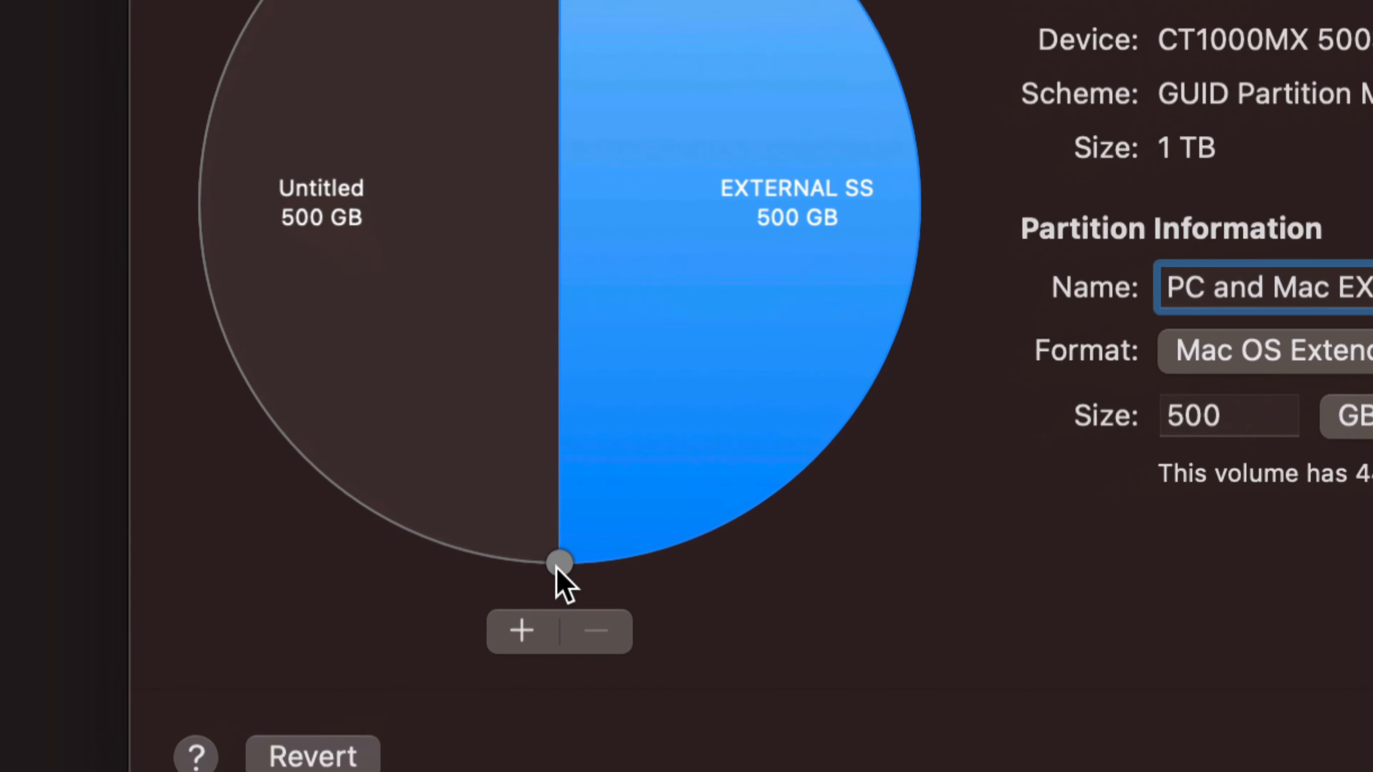
left_click_drag(558, 565, 919, 187)
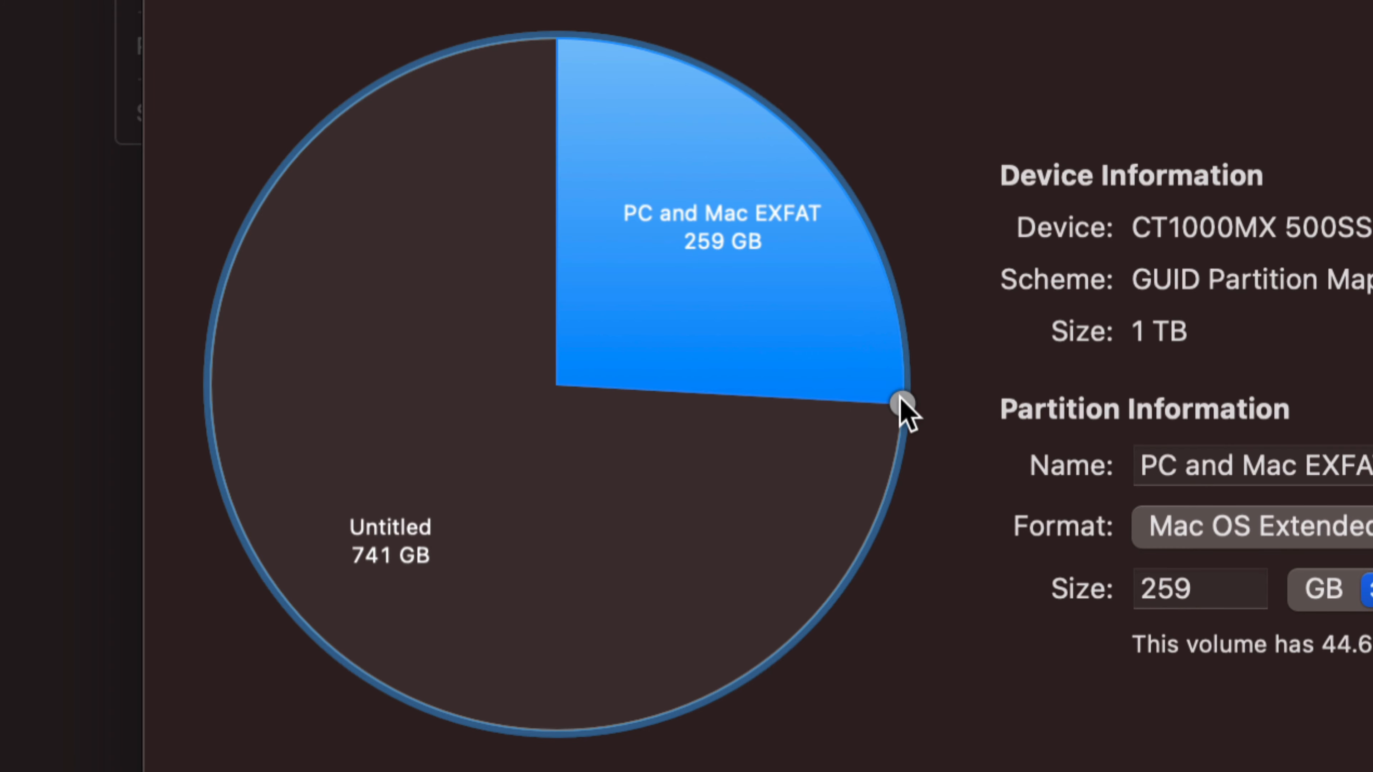
left_click_drag(903, 406, 878, 255)
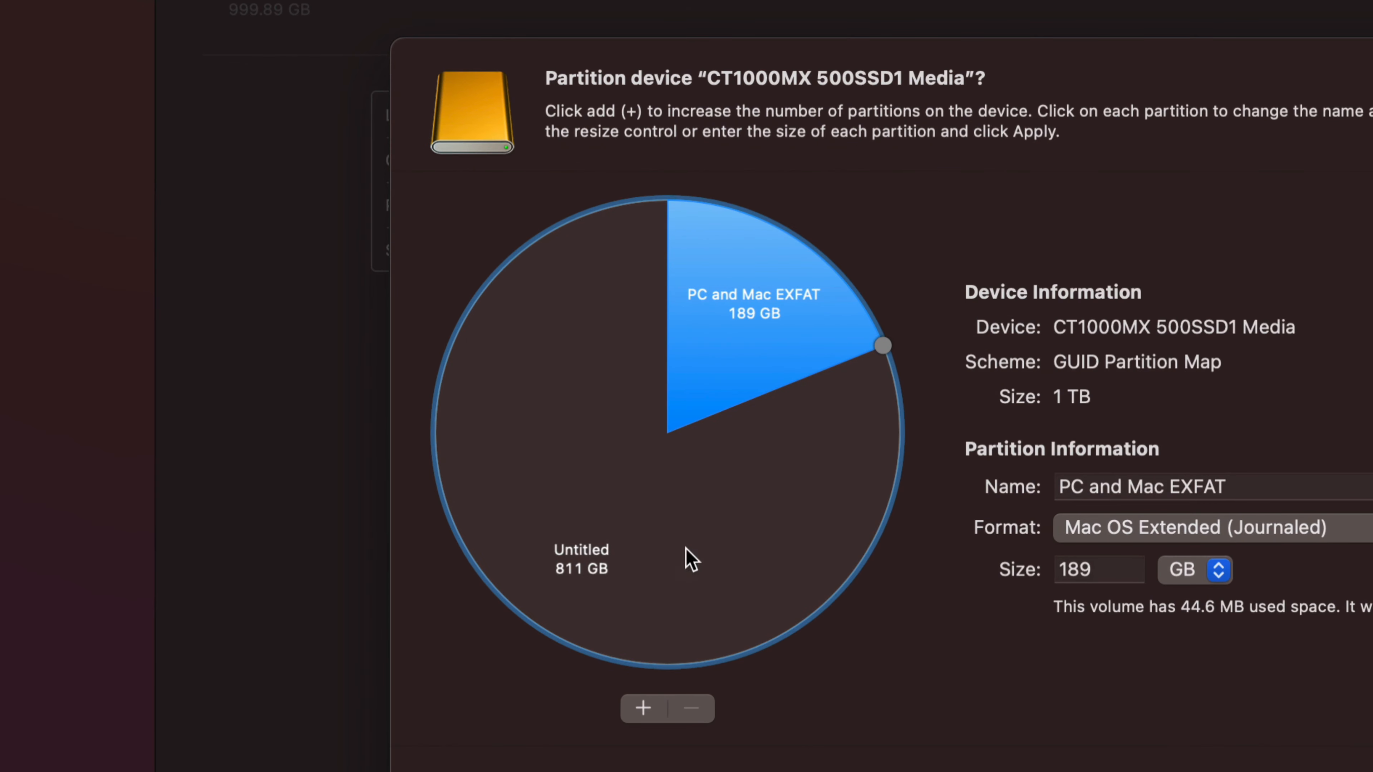
Step: Name the untitled partition Time Machine, apply the partition layout and confirm partitioning the device
left_click(675, 533)
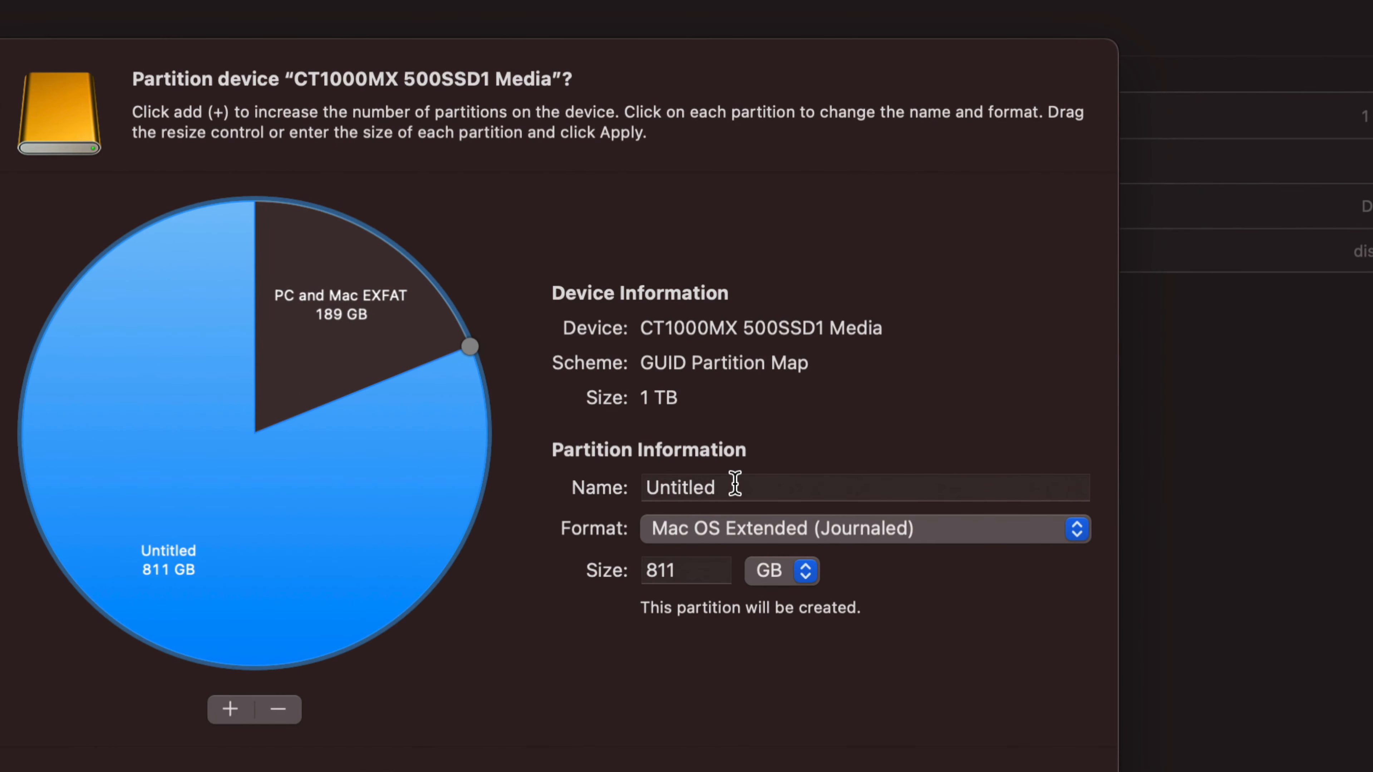
left_click_drag(732, 484, 611, 490)
type("Time ")
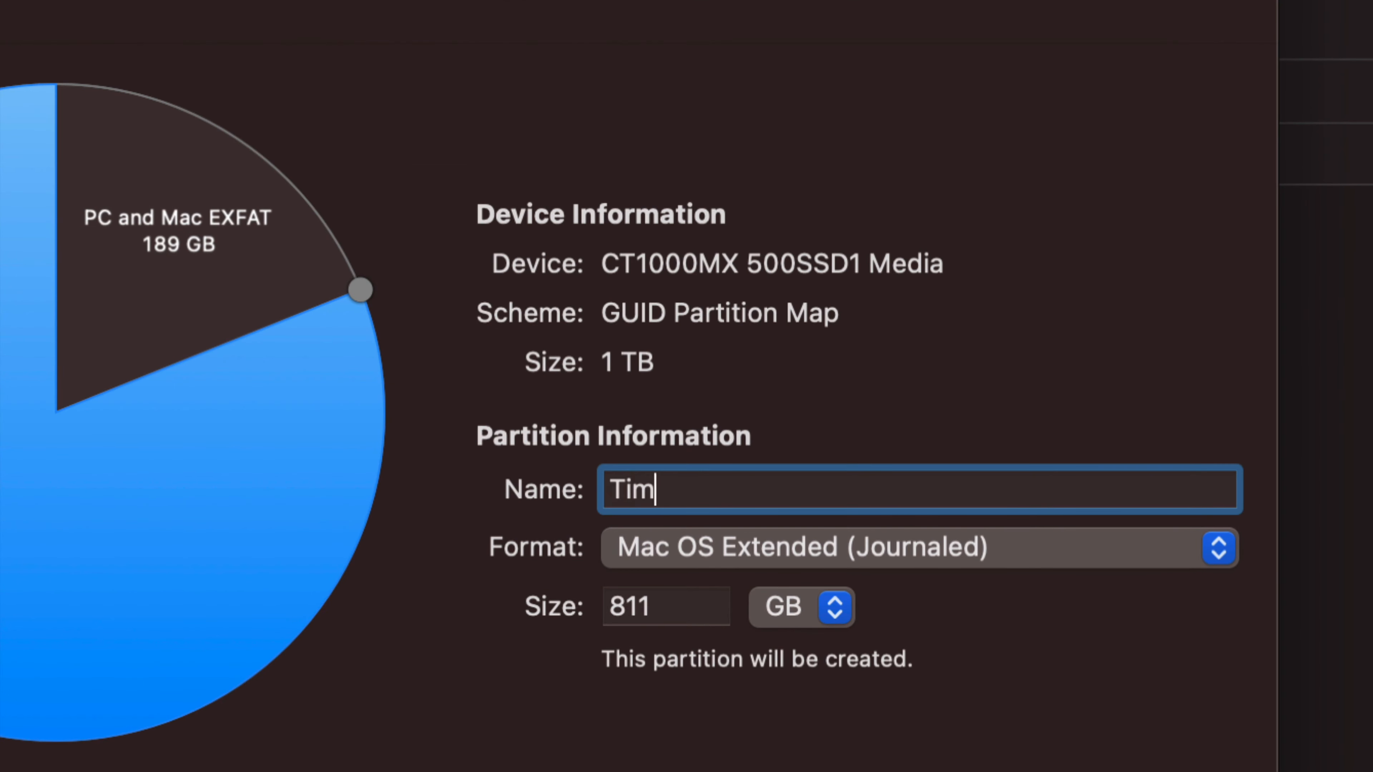
type("Machine")
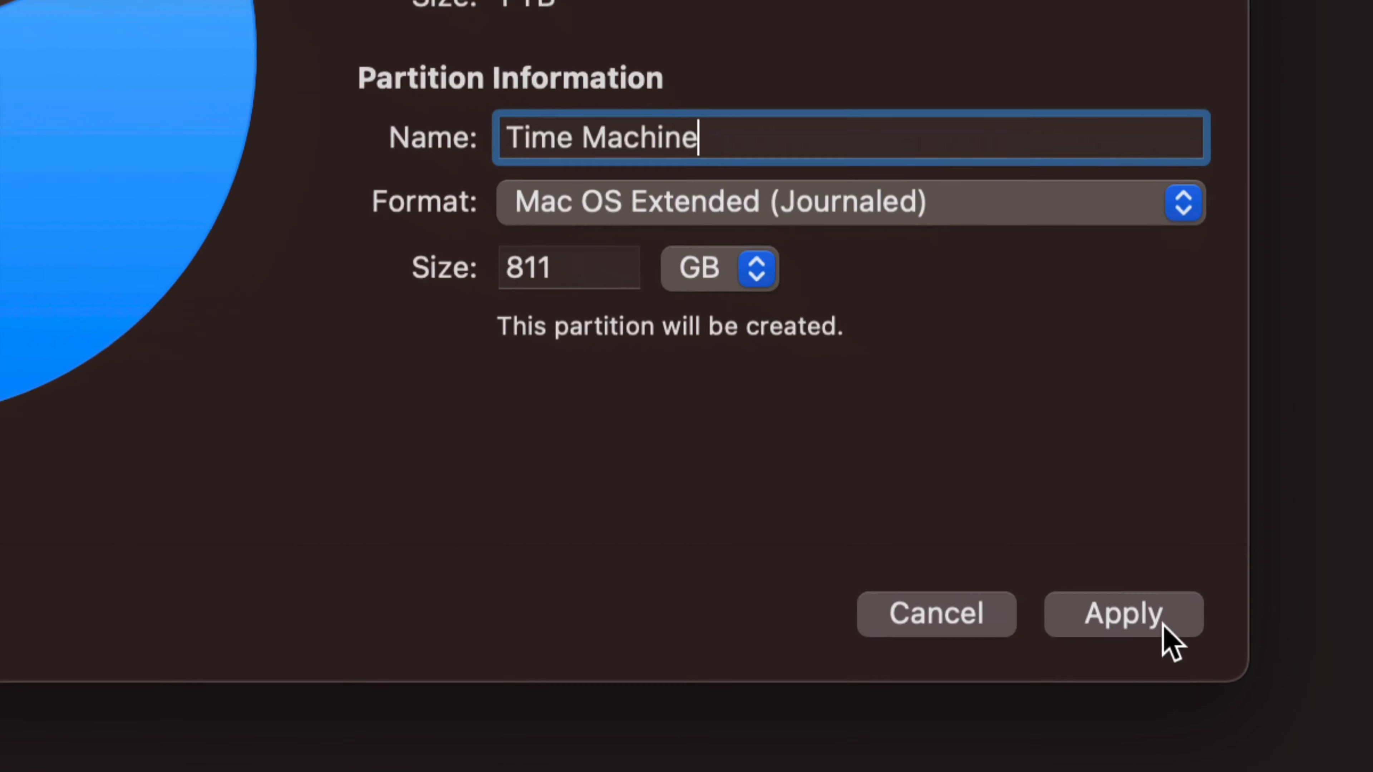
left_click(1157, 622)
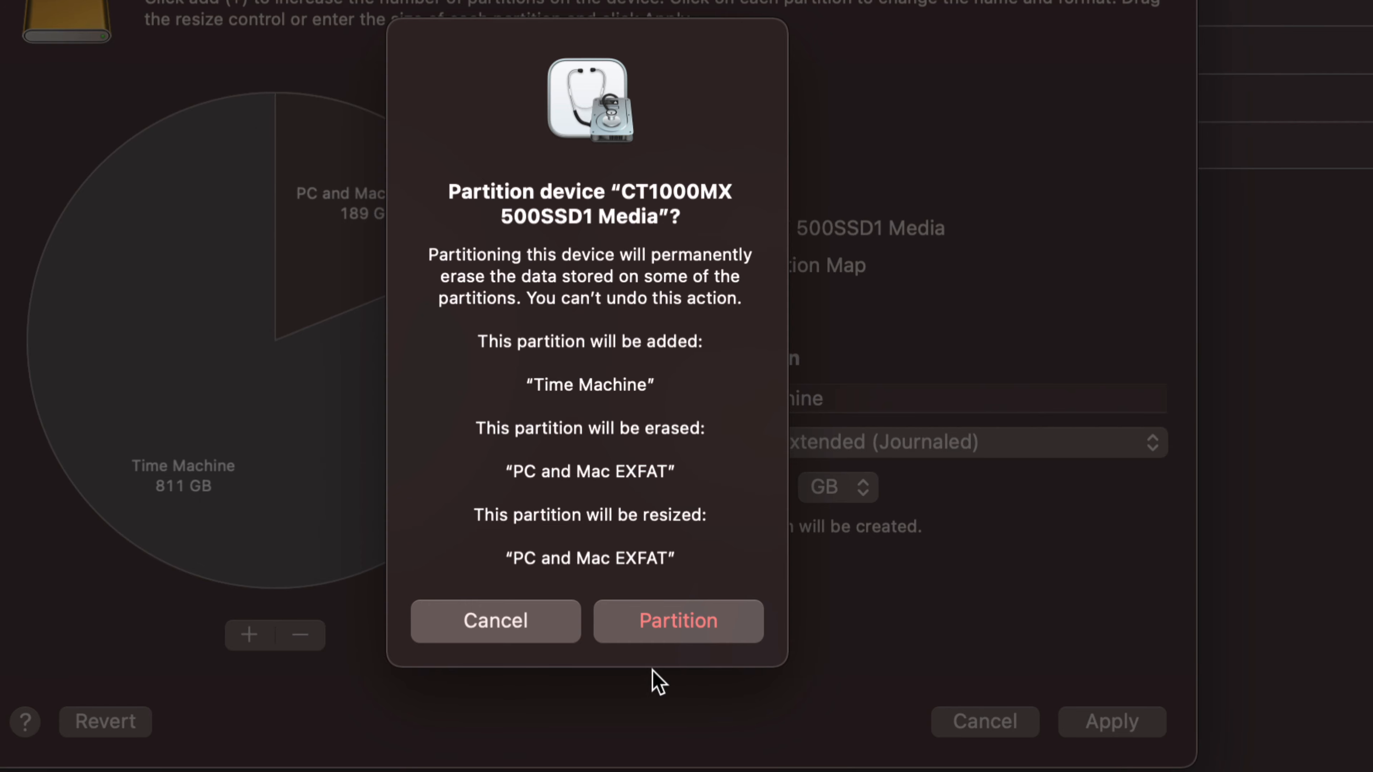
left_click(657, 627)
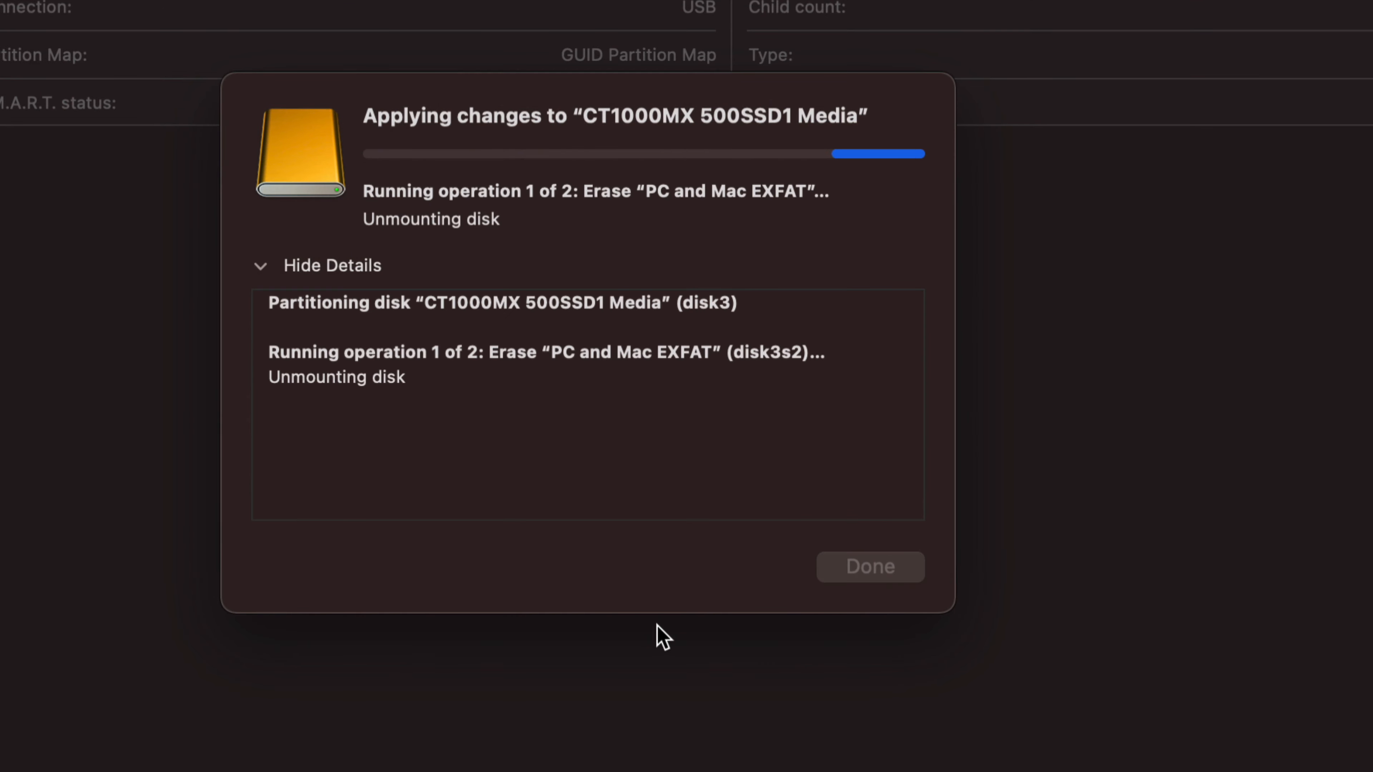
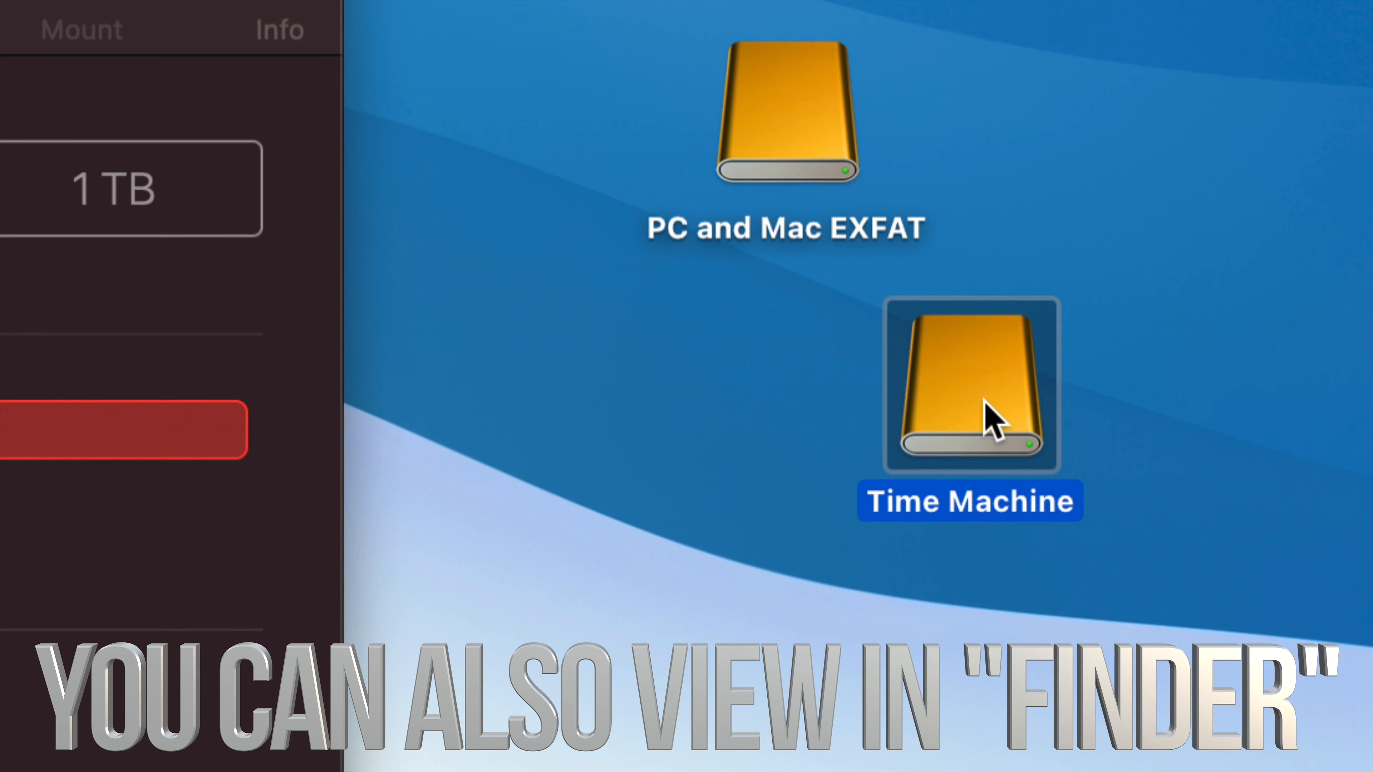
Step: Line up the Time Machine drive under PC and Mac EXFAT on the desktop and return to Disk Utility
left_click_drag(984, 408, 815, 408)
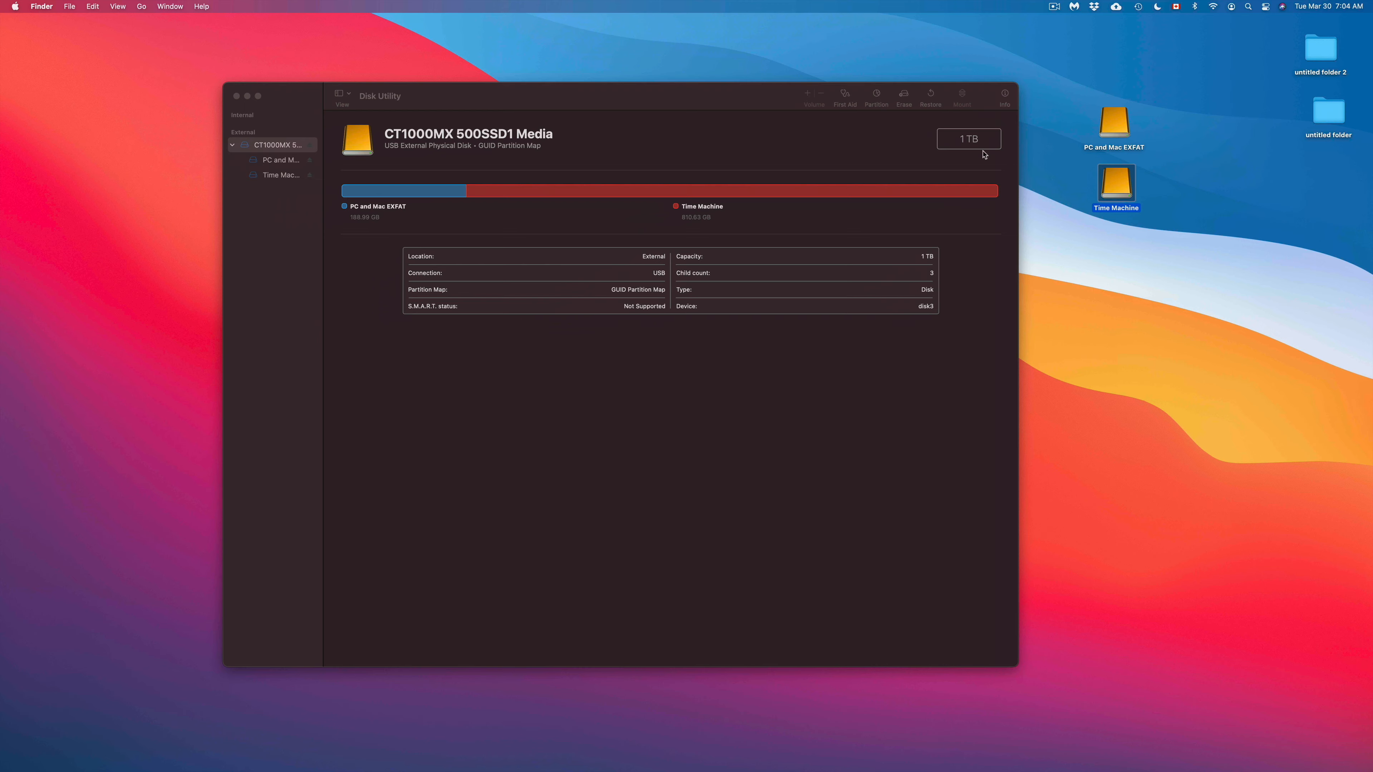
left_click(776, 99)
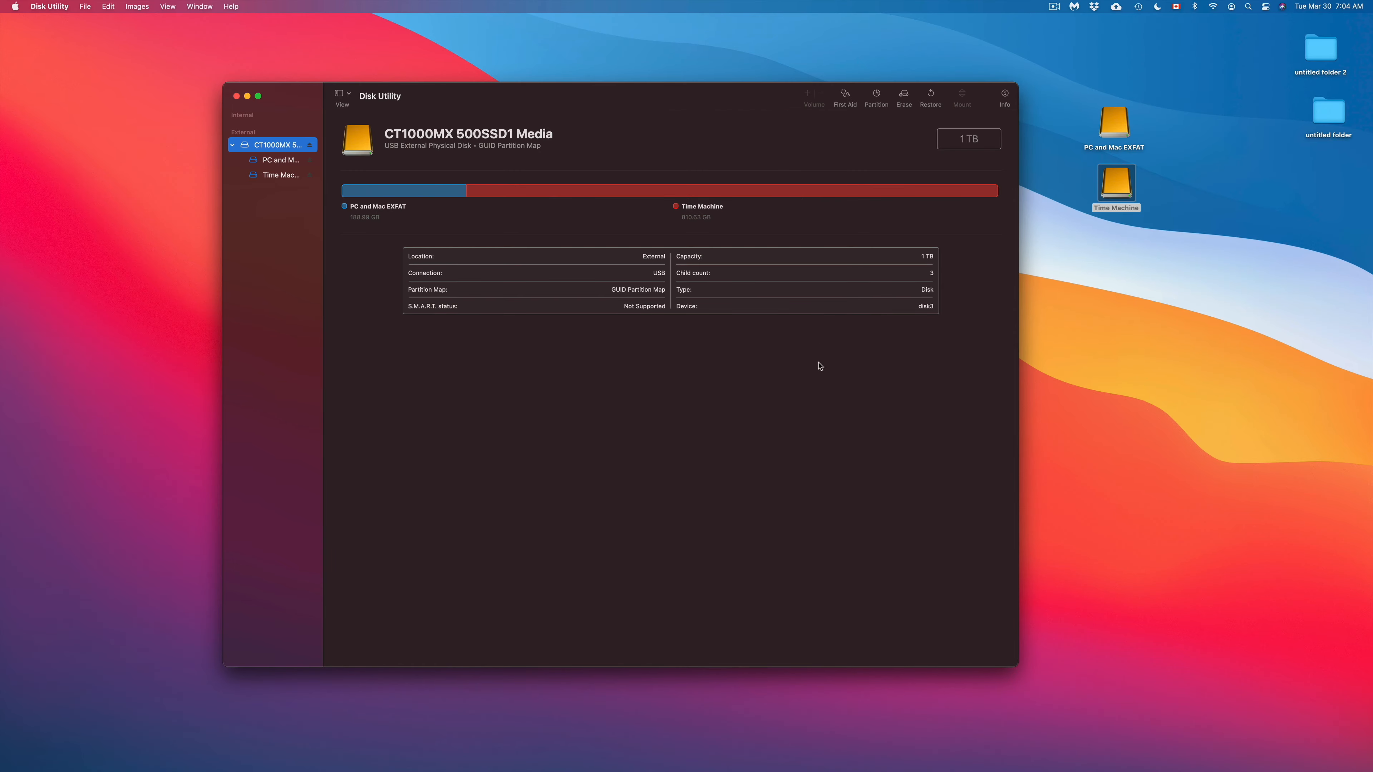
Step: Find and open System Preferences through a system-wide search, and close the Disk Utility window
mouse_move(848, 768)
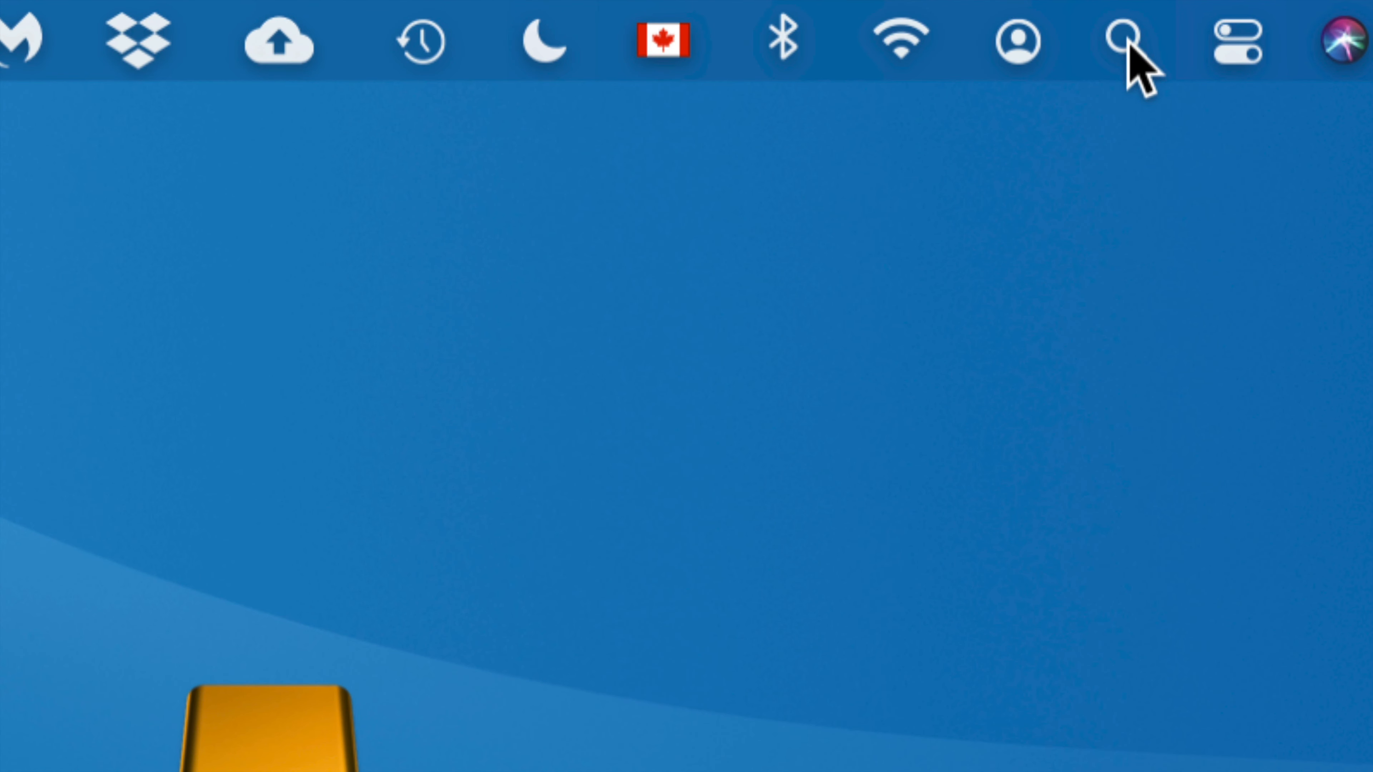
left_click(1129, 47)
type("system prefences")
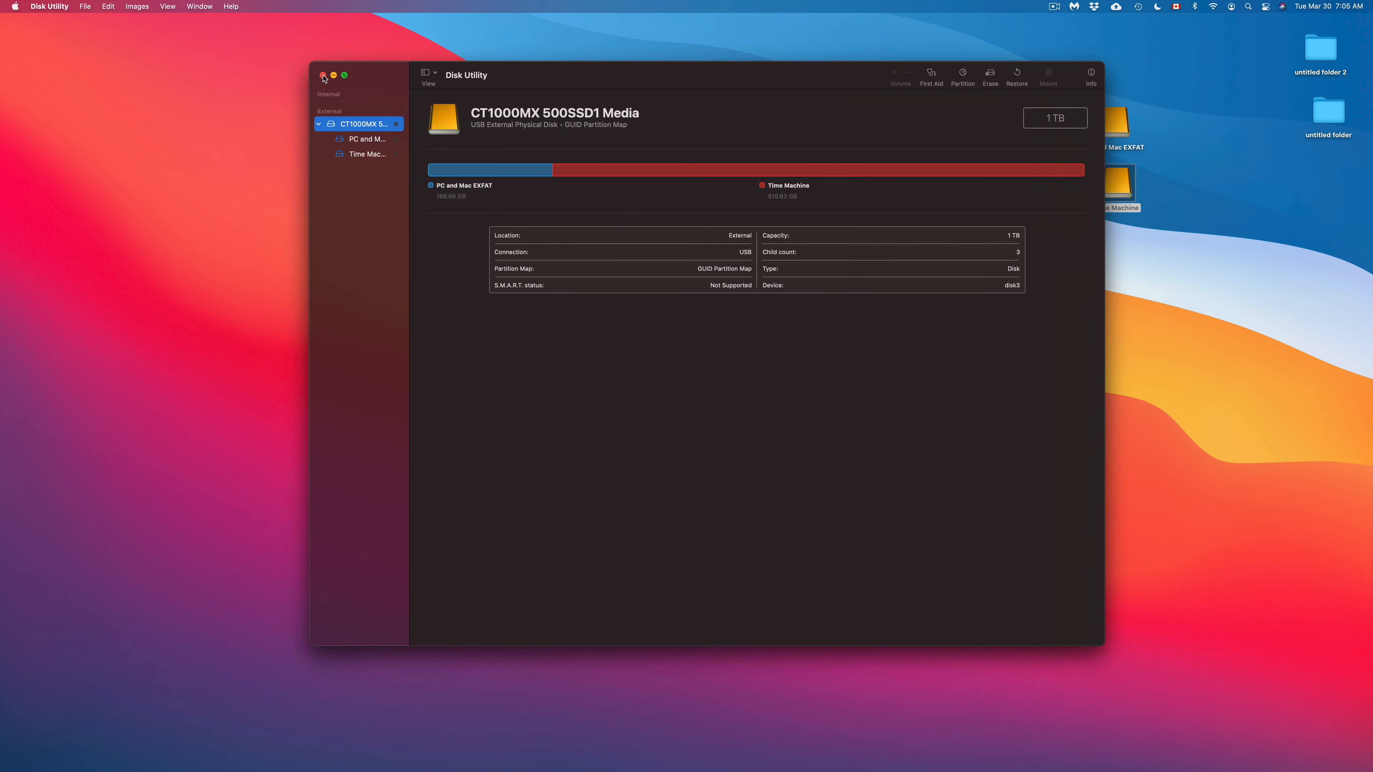
left_click(323, 75)
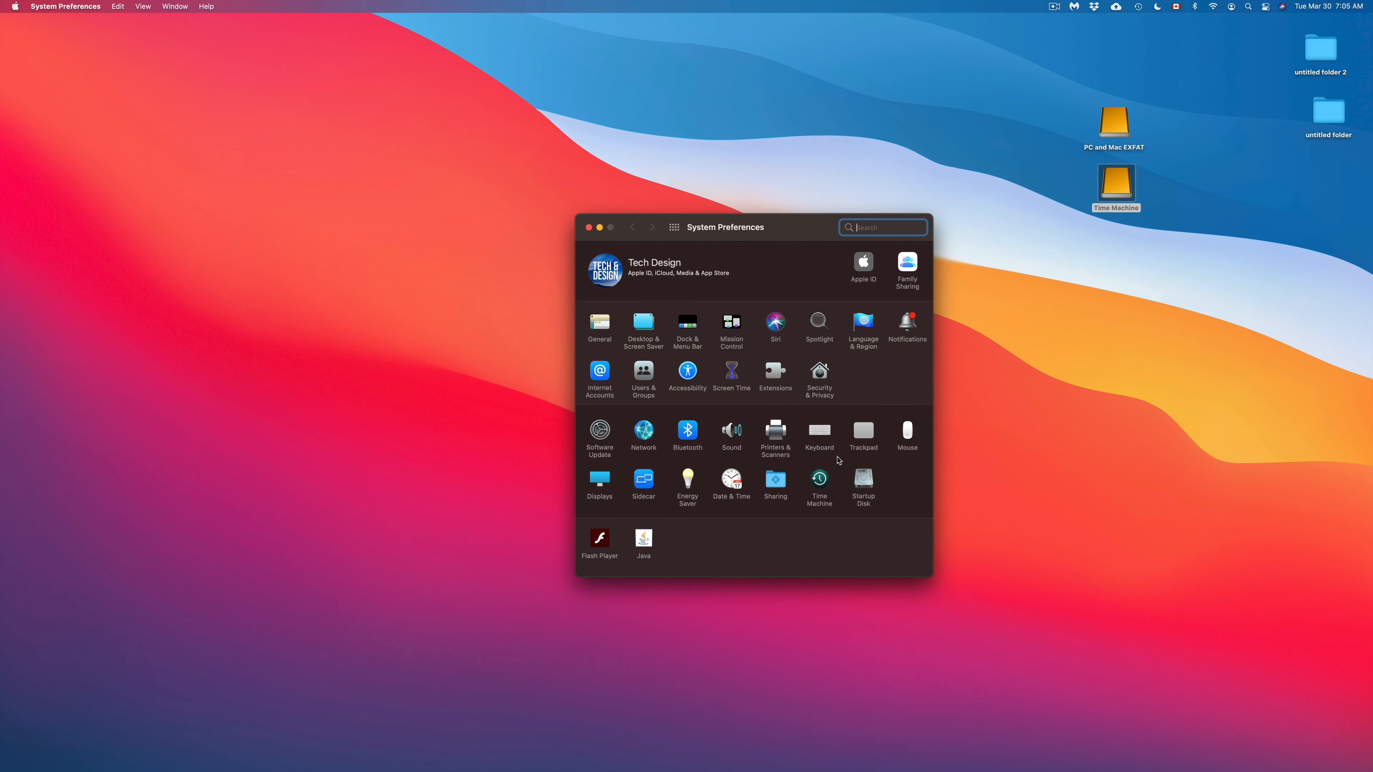
left_click_drag(734, 245, 711, 245)
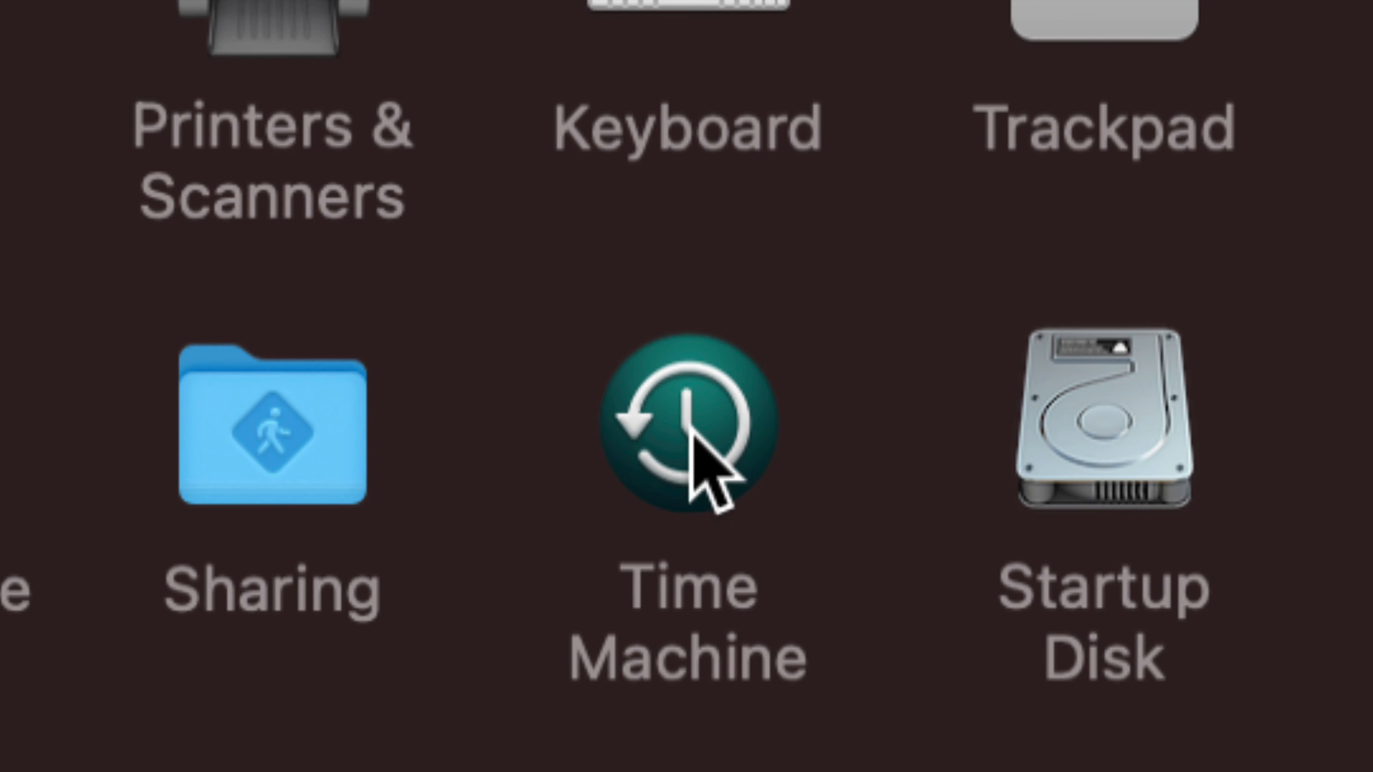
Step: Open the Time Machine preferences and turn off Back Up Automatically
left_click(684, 465)
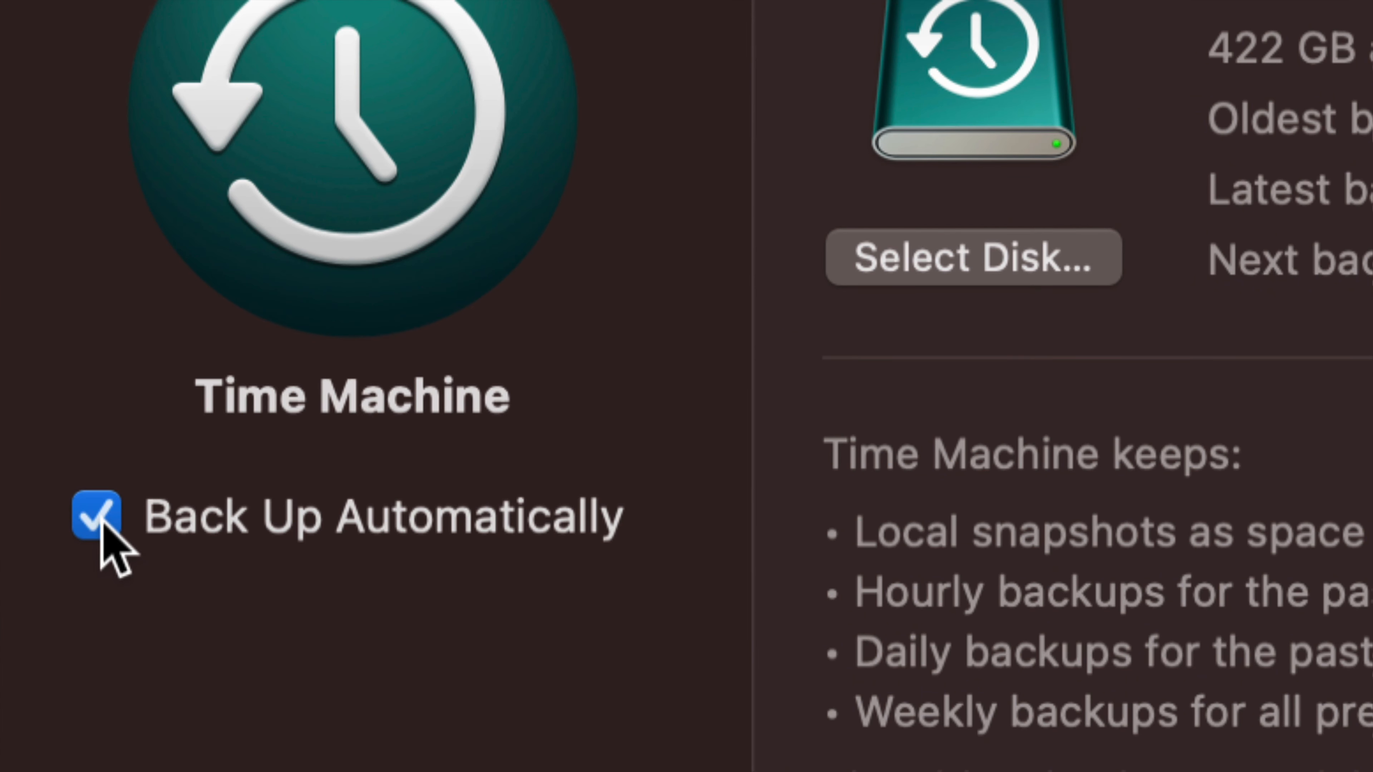
left_click(100, 520)
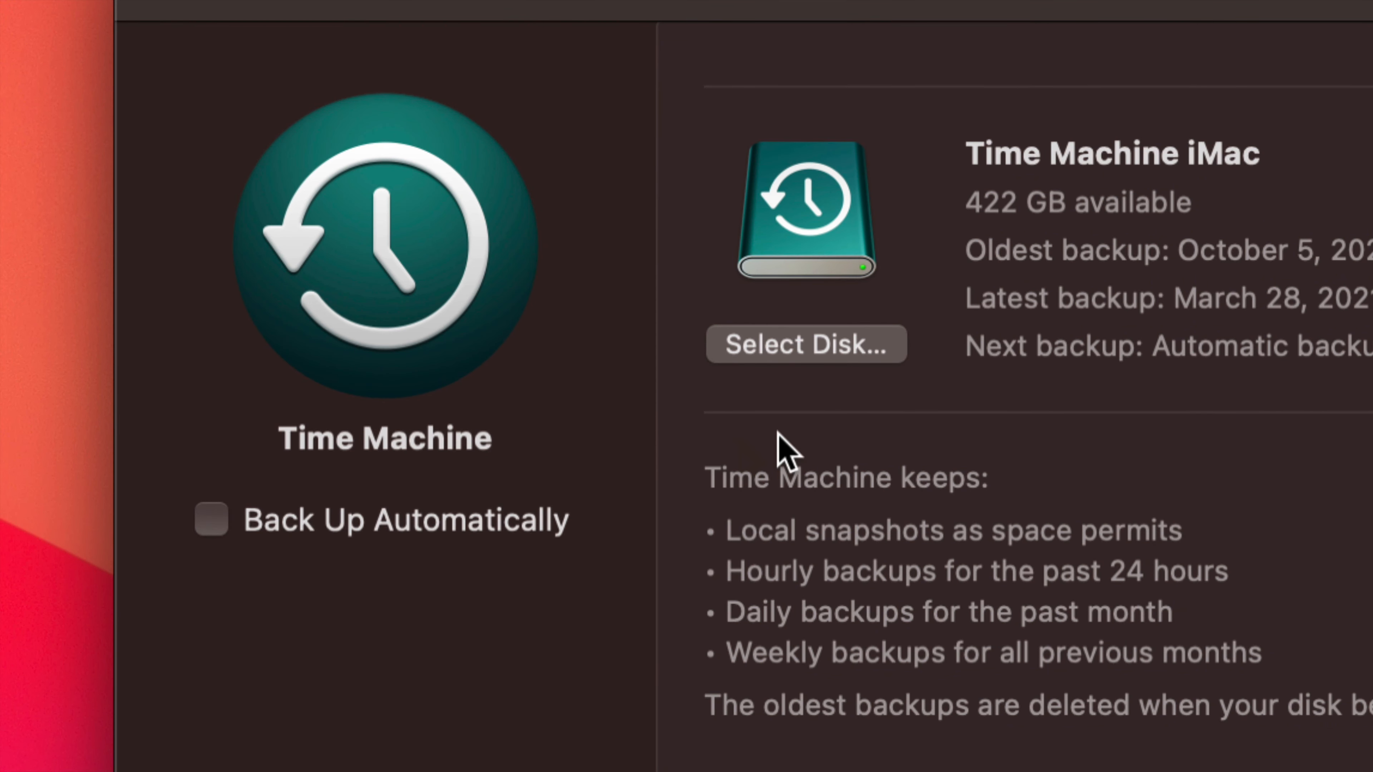
Step: Add the Time Machine partition as a backup disk without encryption and use both it and Time Machine iMac
left_click(785, 346)
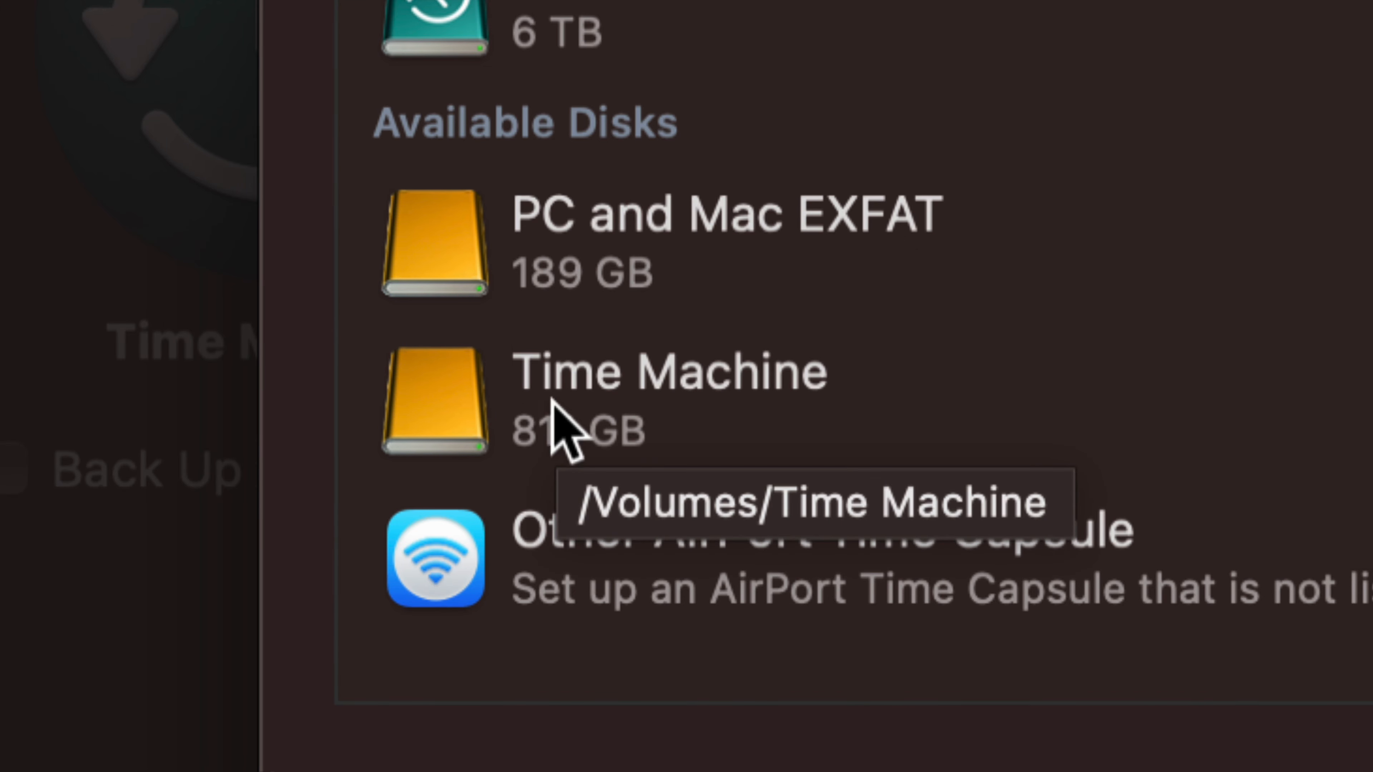
left_click(702, 381)
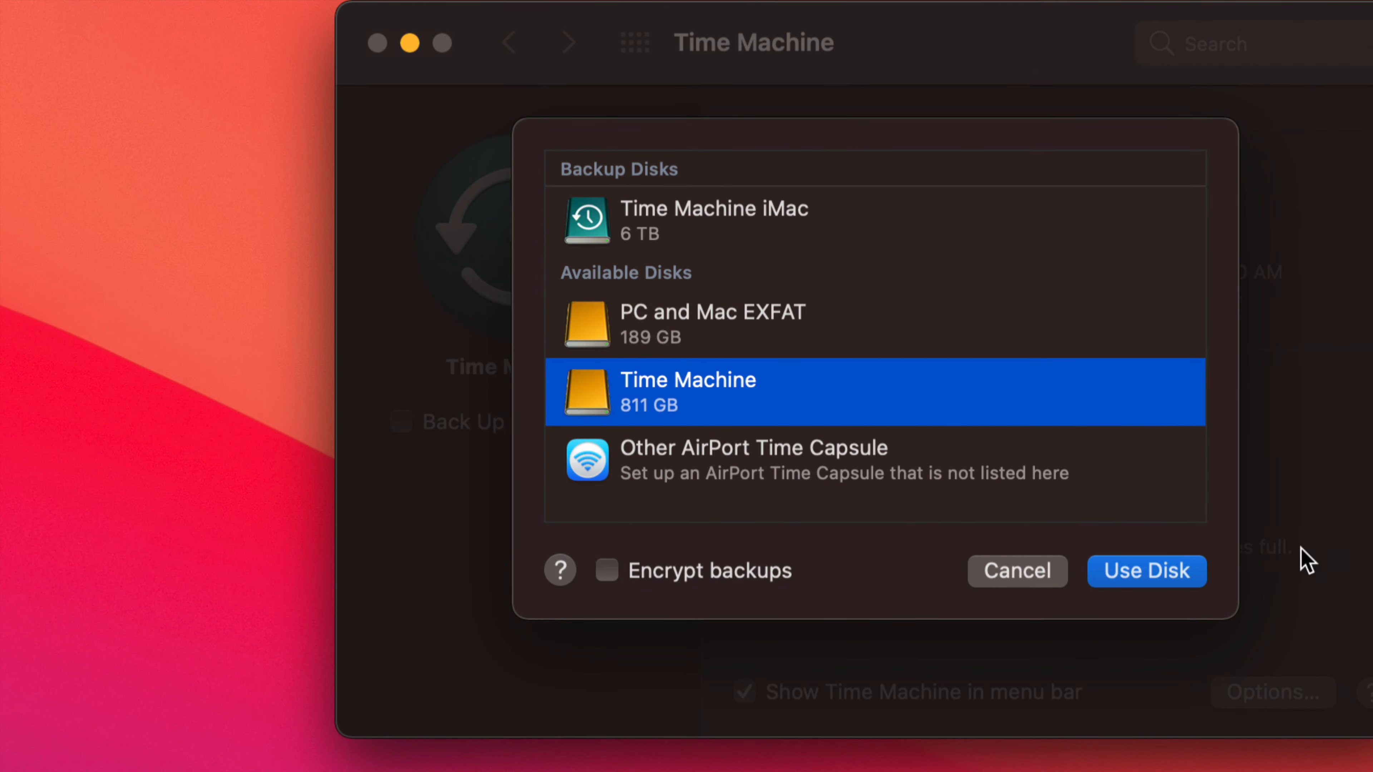
left_click(1150, 580)
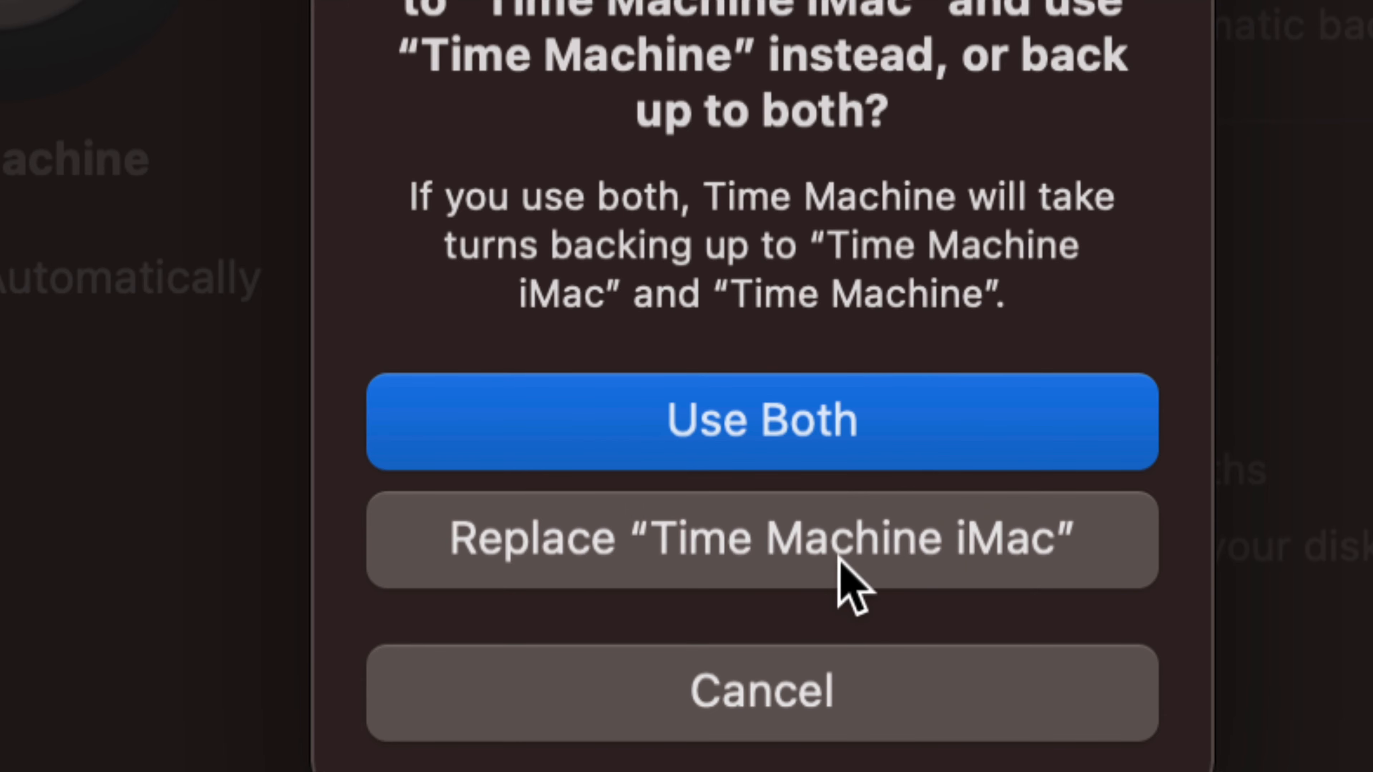
left_click(719, 415)
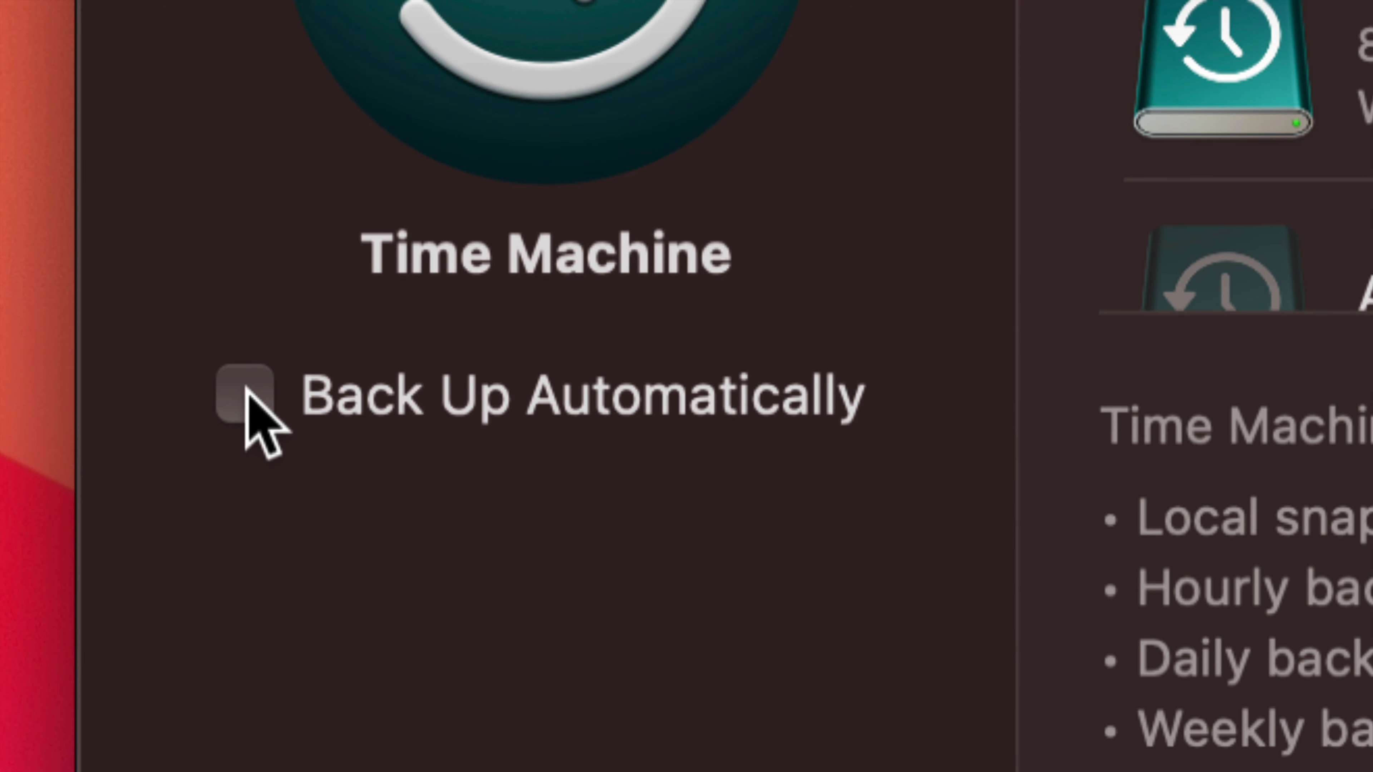
Step: Switch Back Up Automatically on and off again, and open the Time Machine status menu
left_click(249, 390)
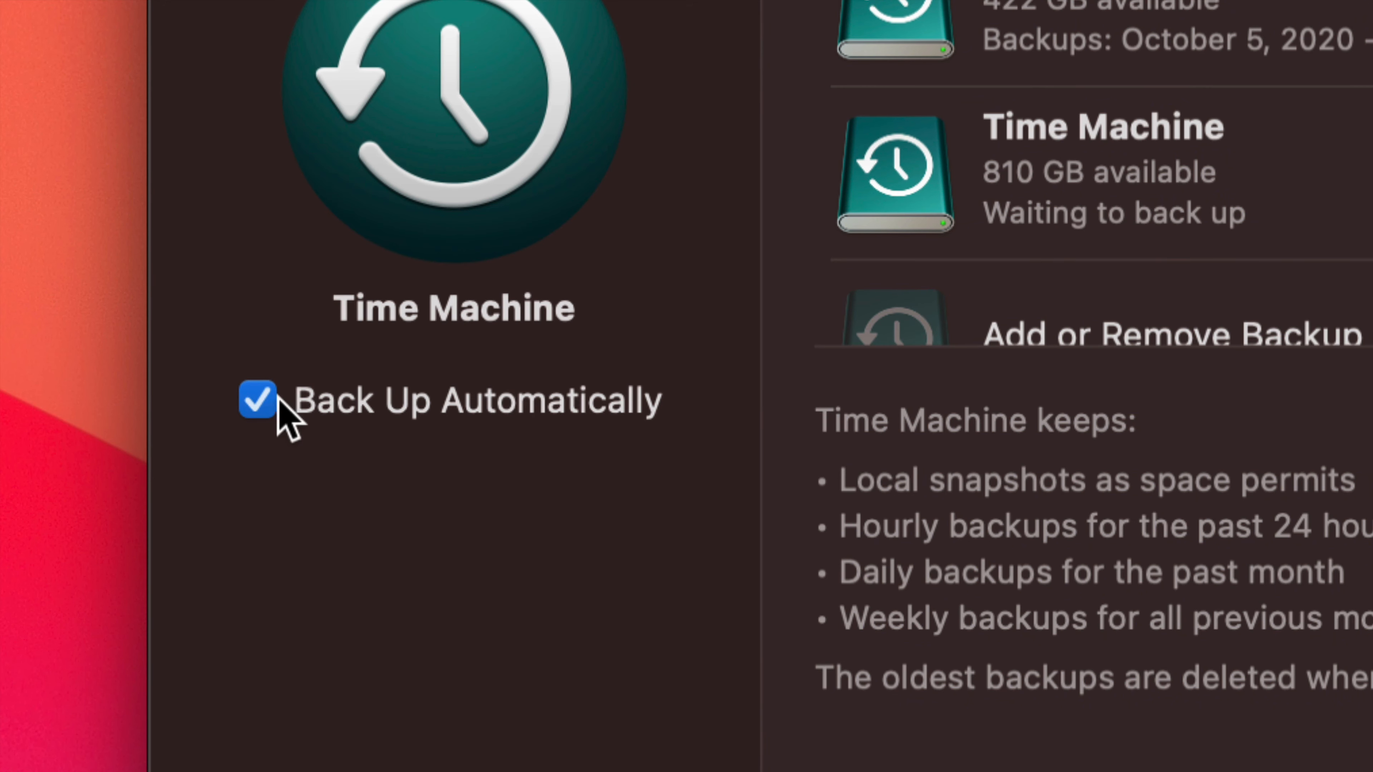
left_click(259, 400)
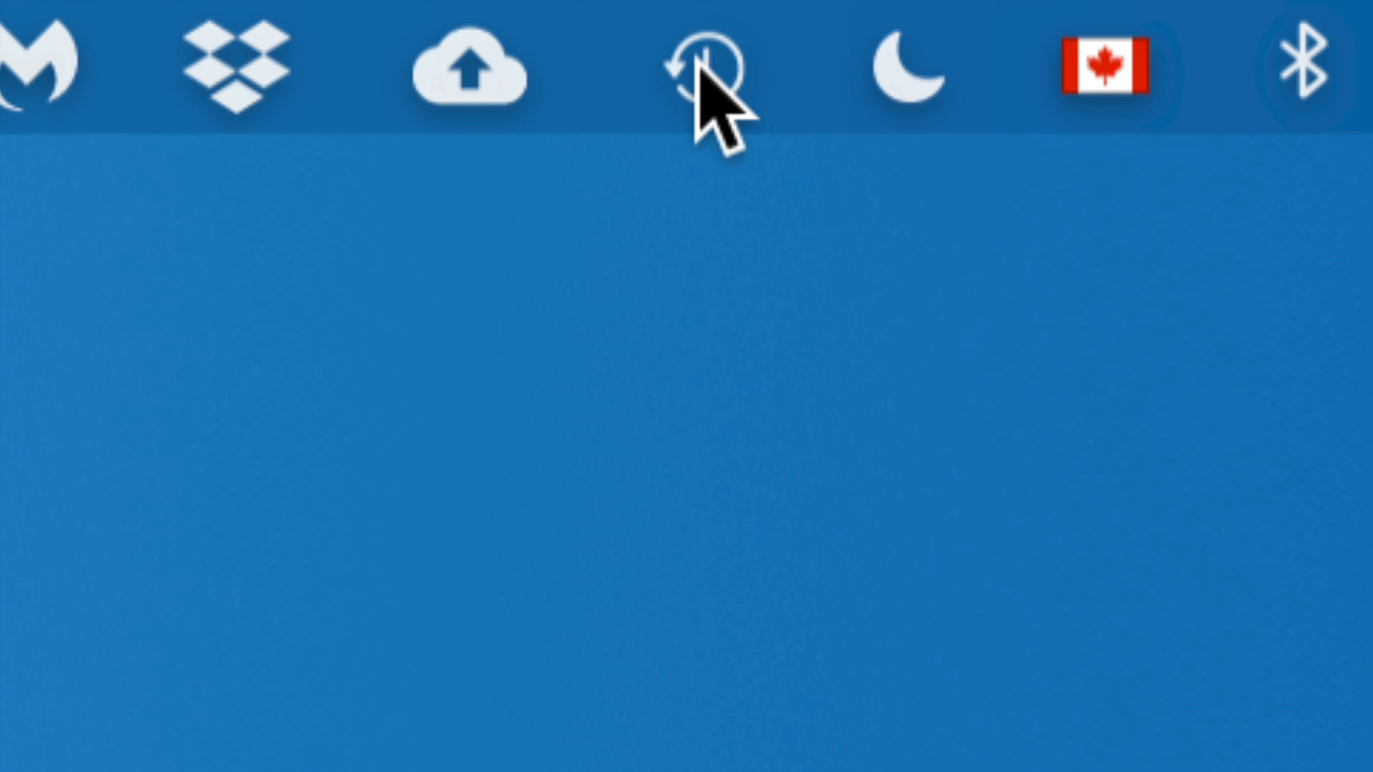
left_click(706, 82)
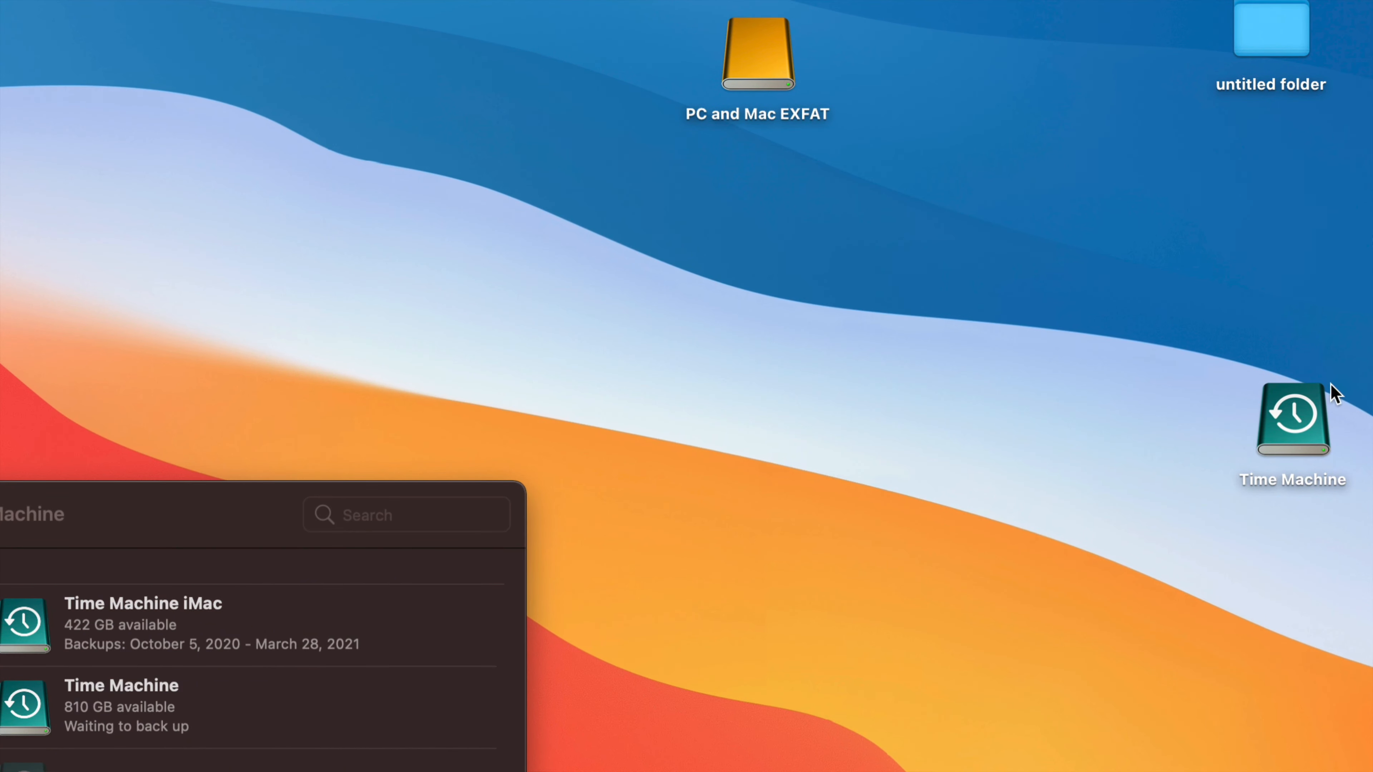
Step: Arrange the PC and Mac EXFAT and Time Machine drives side by side on the desktop and reposition the Time Machine preferences window
left_click_drag(1309, 430, 783, 207)
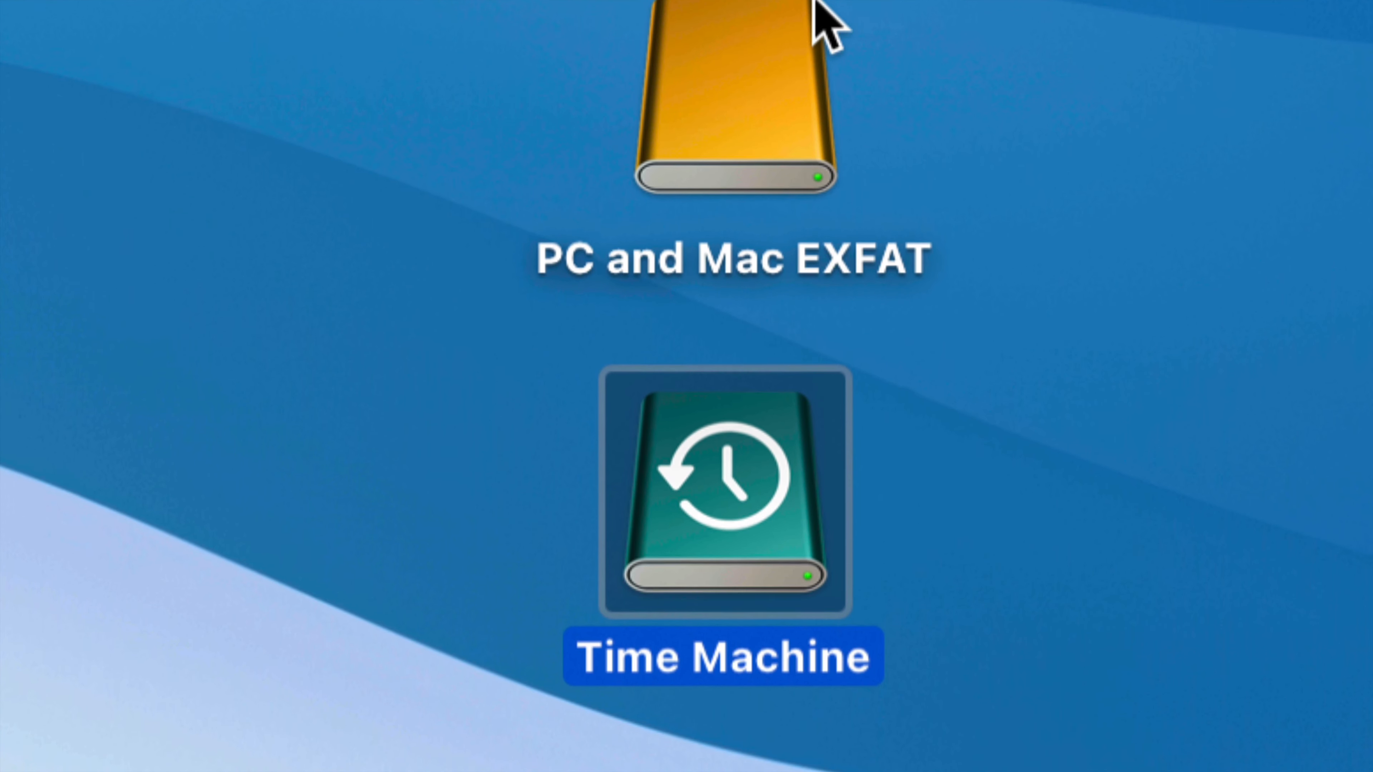
left_click(846, 81)
left_click(792, 110)
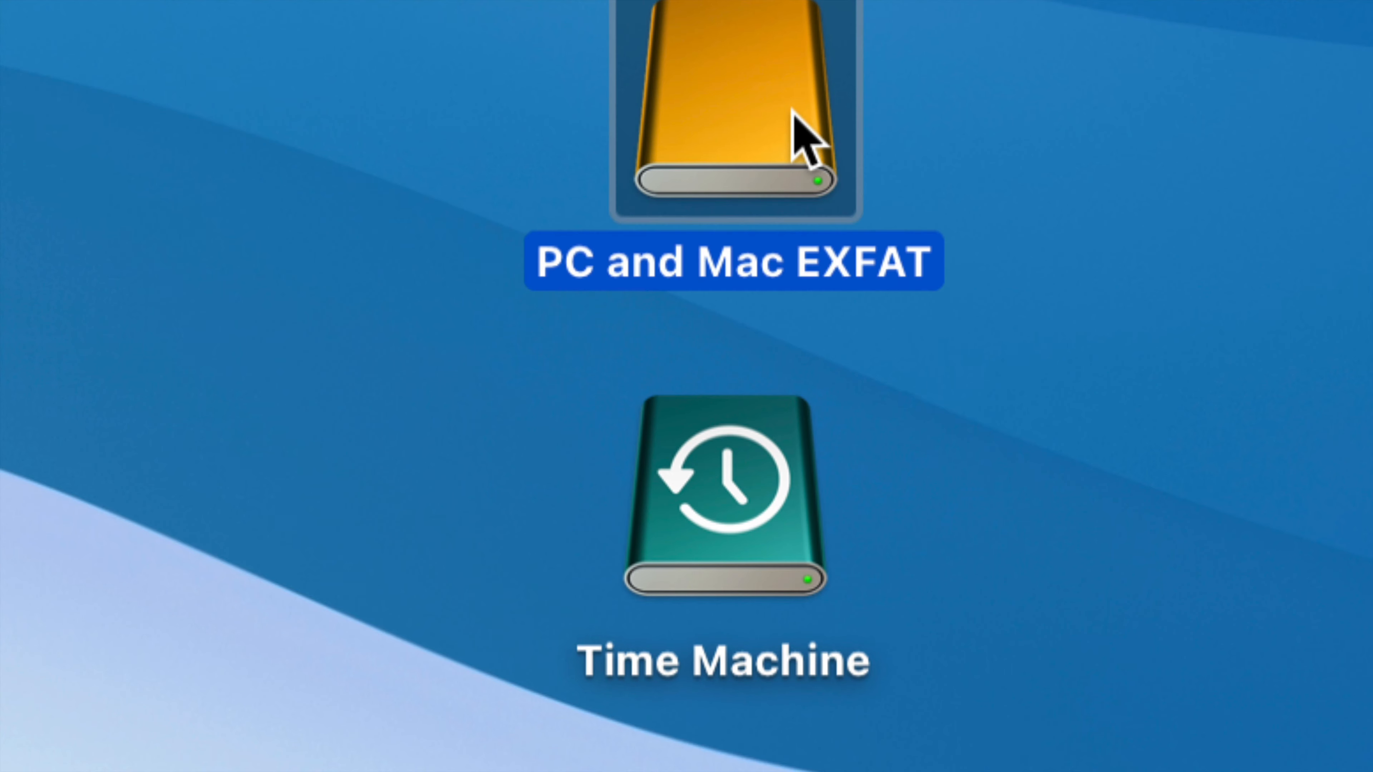
left_click_drag(791, 110, 441, 310)
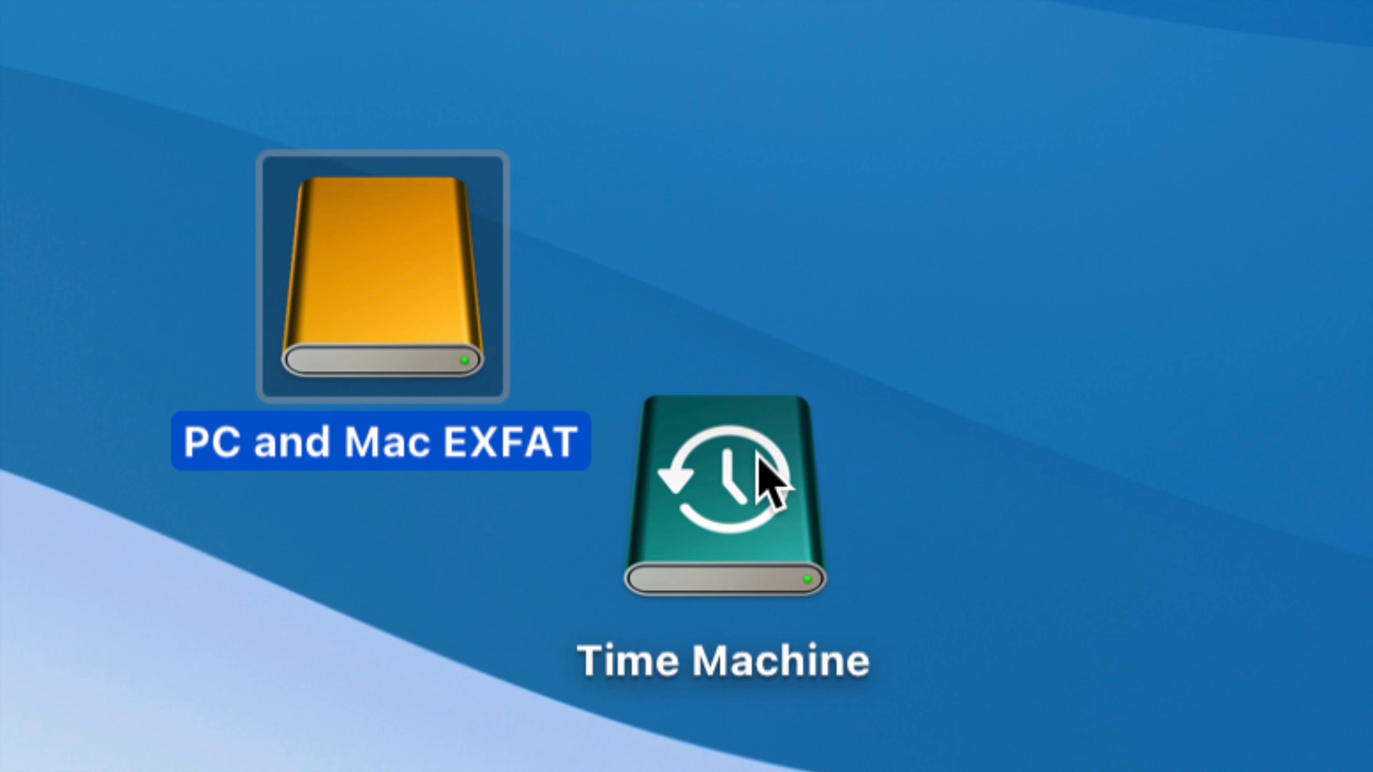
left_click_drag(759, 459, 913, 273)
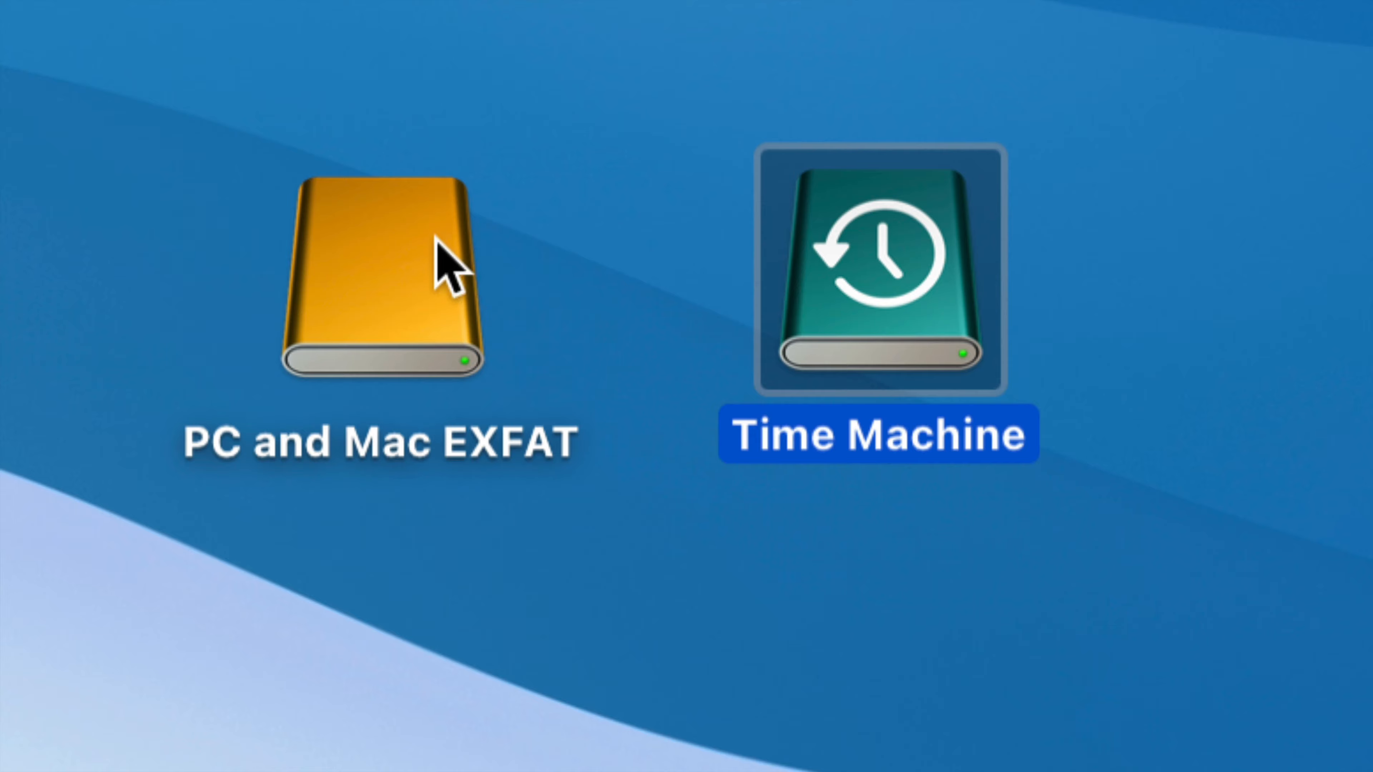
left_click_drag(437, 238, 325, 382)
left_click_drag(914, 241, 928, 320)
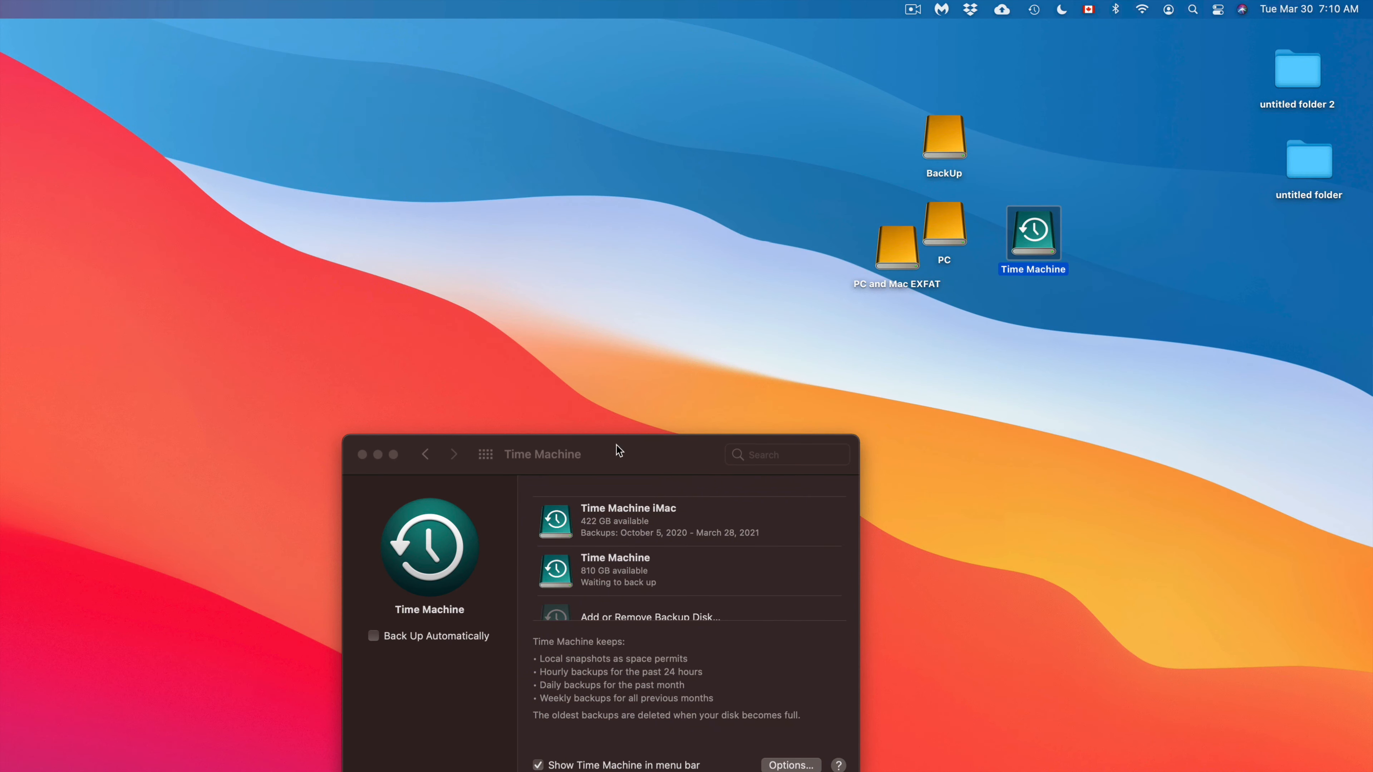
left_click_drag(616, 454, 593, 234)
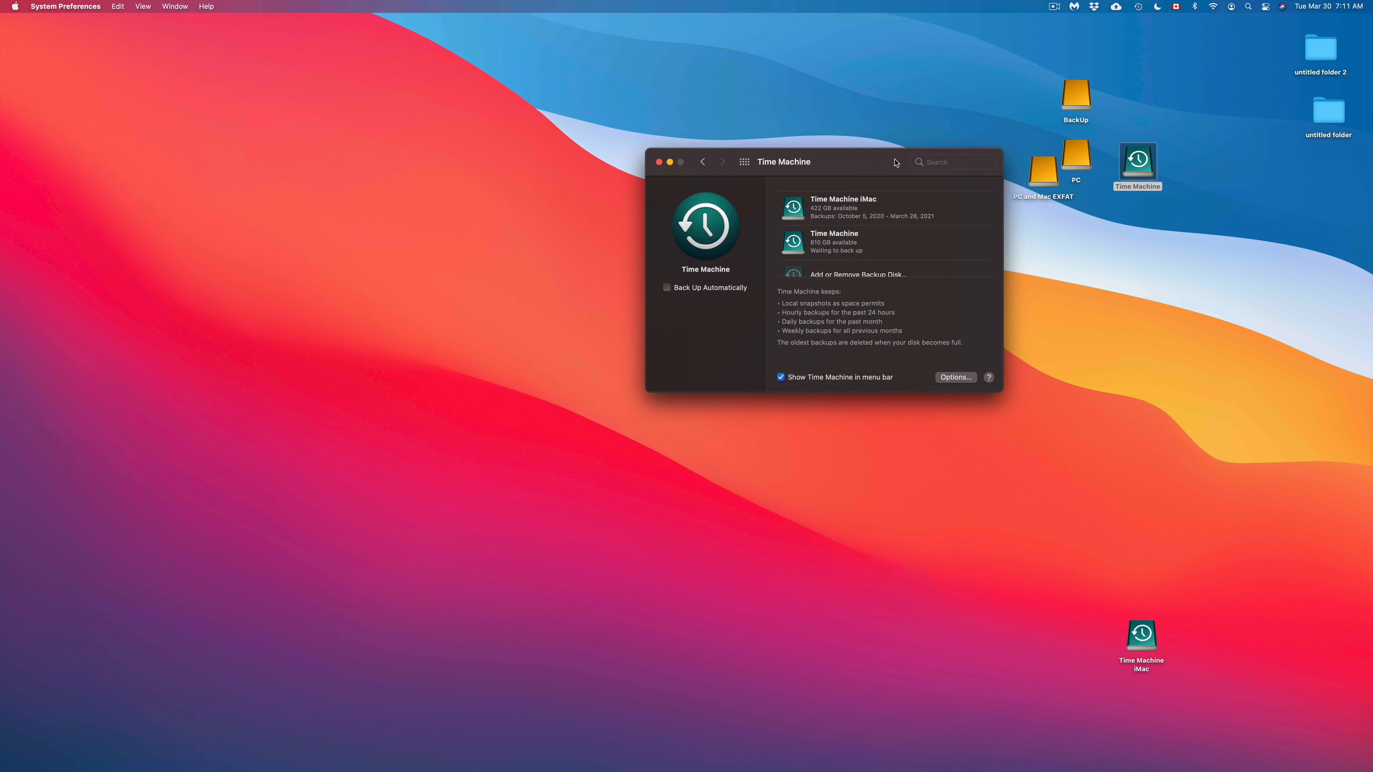
Step: Reposition the Time Machine preferences window, group the BackUp, PC, PC and Mac EXFAT and Time Machine drives, and place Time Machine iMac apart from them
left_click_drag(590, 230, 360, 334)
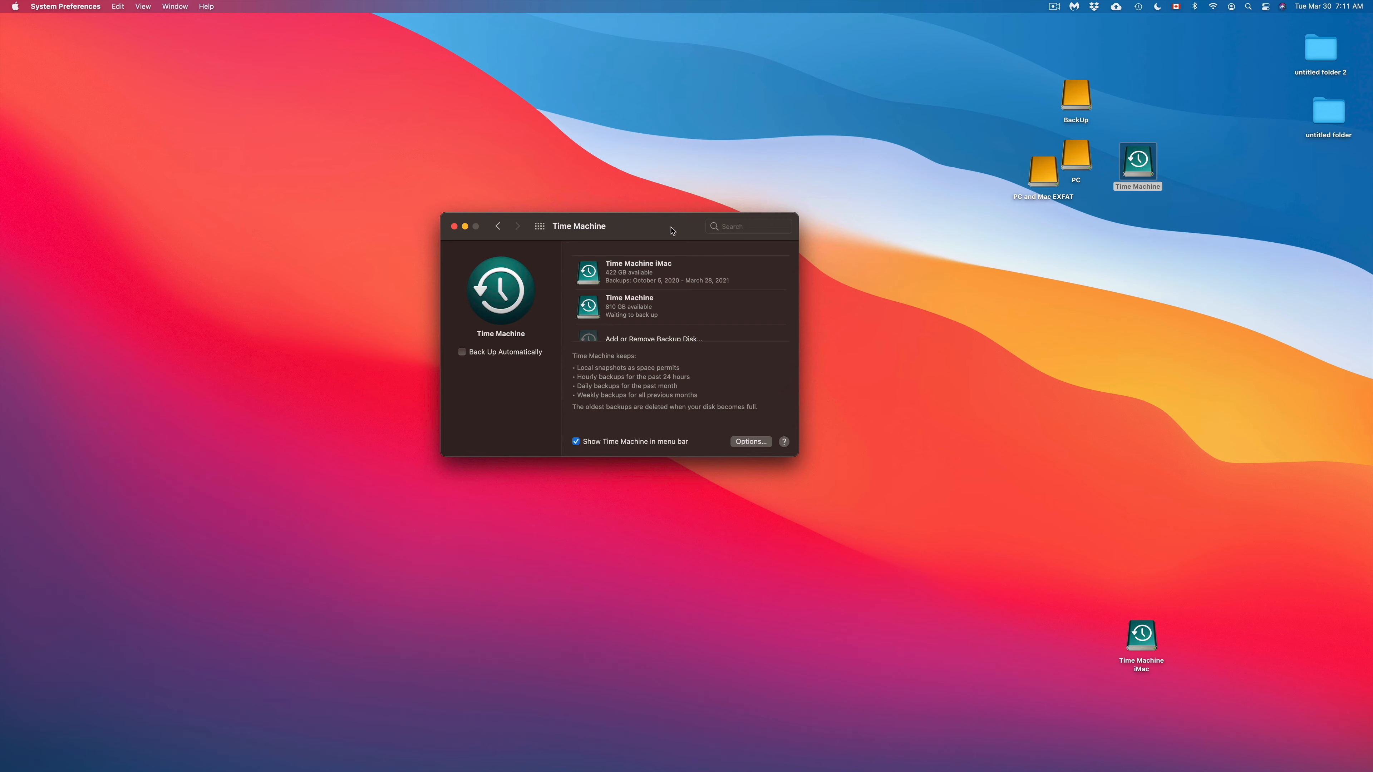
left_click_drag(1216, 67, 1042, 240)
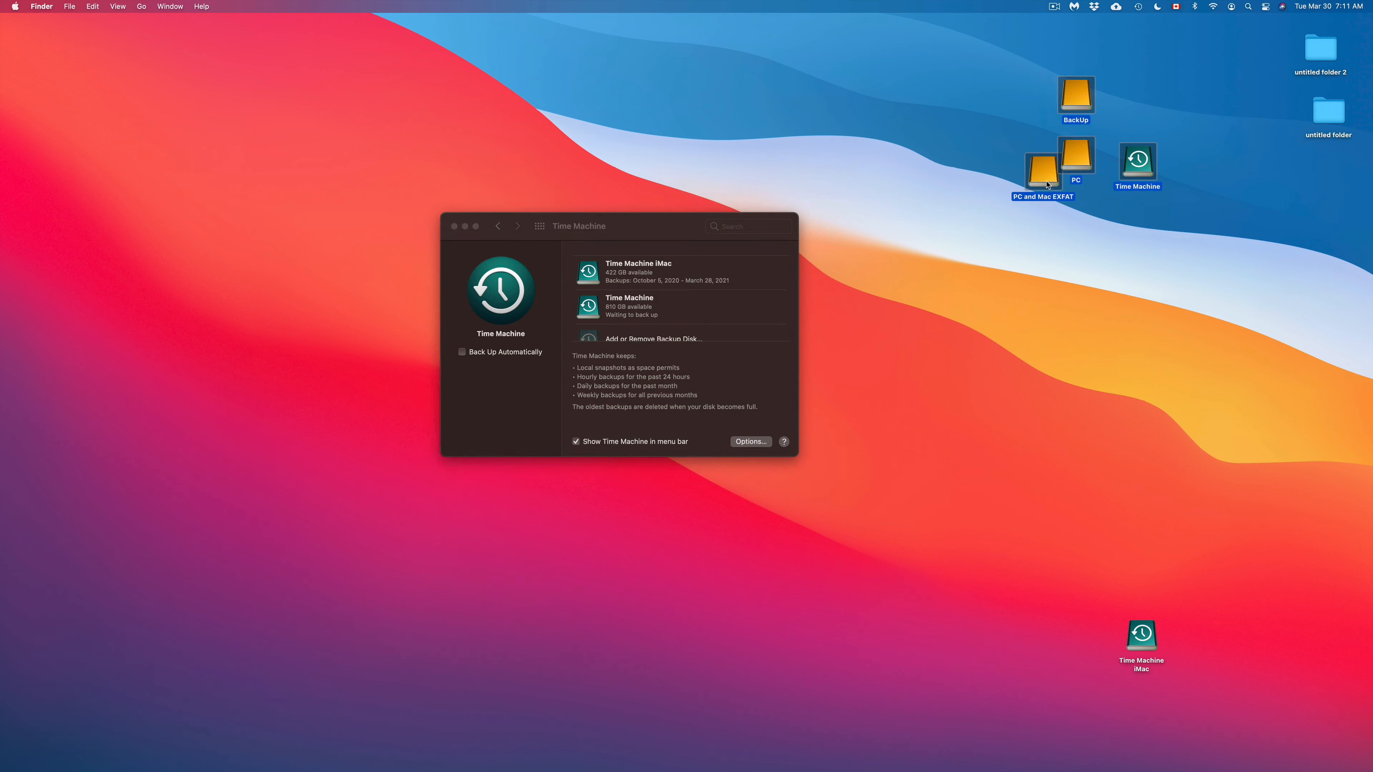
left_click_drag(1046, 184, 129, 276)
left_click_drag(1140, 640, 1099, 81)
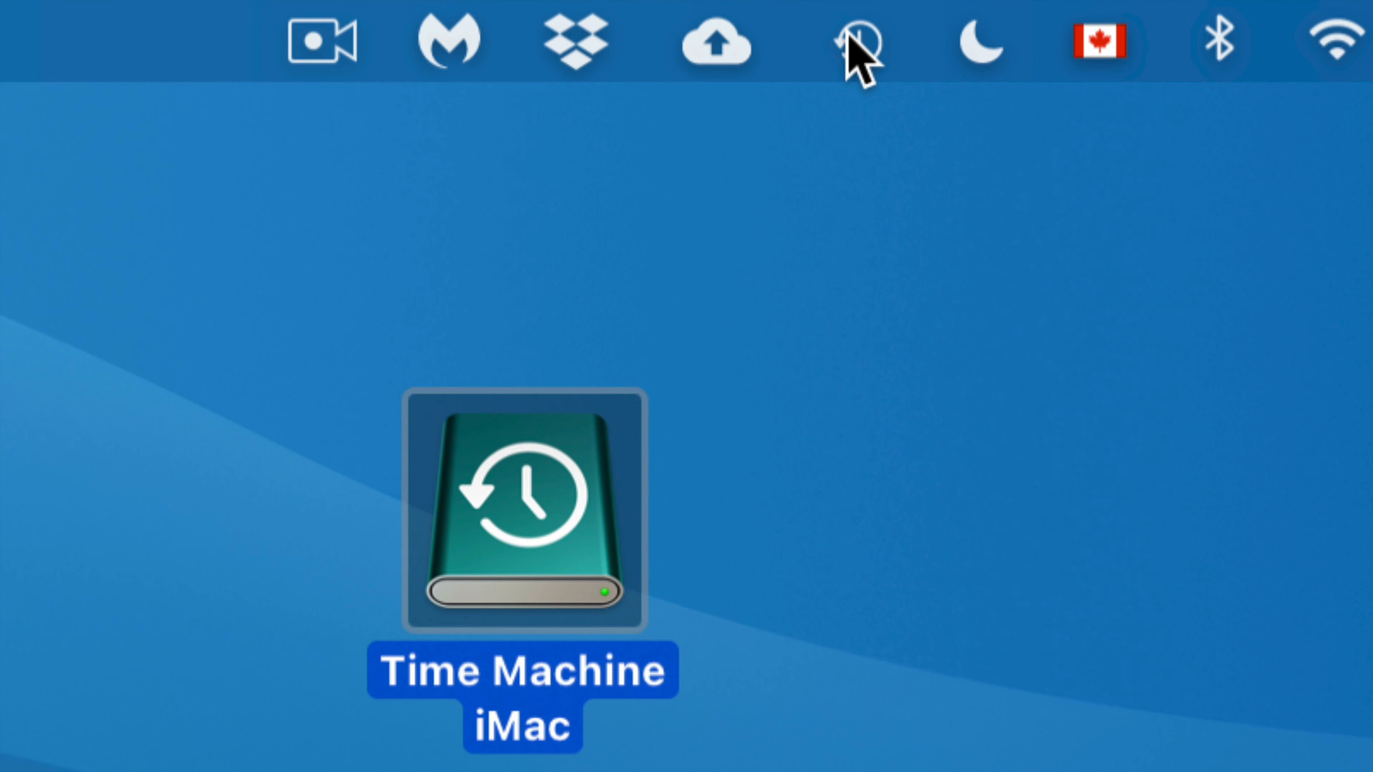
Step: Enter Time Machine, go to the Friday, December 4, 2020 backup of the Desktop folder, and restore the phone screenshot listed under that date
left_click(841, 21)
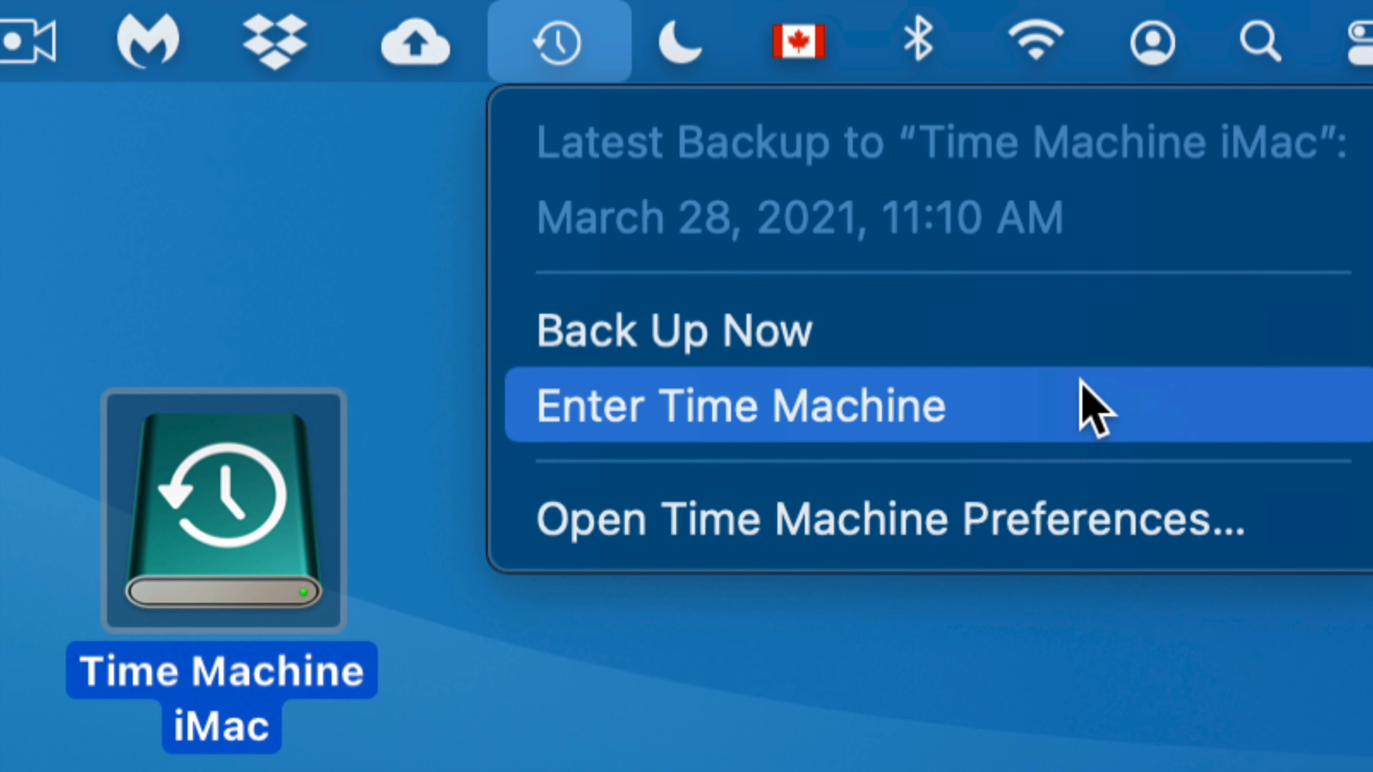
left_click(865, 407)
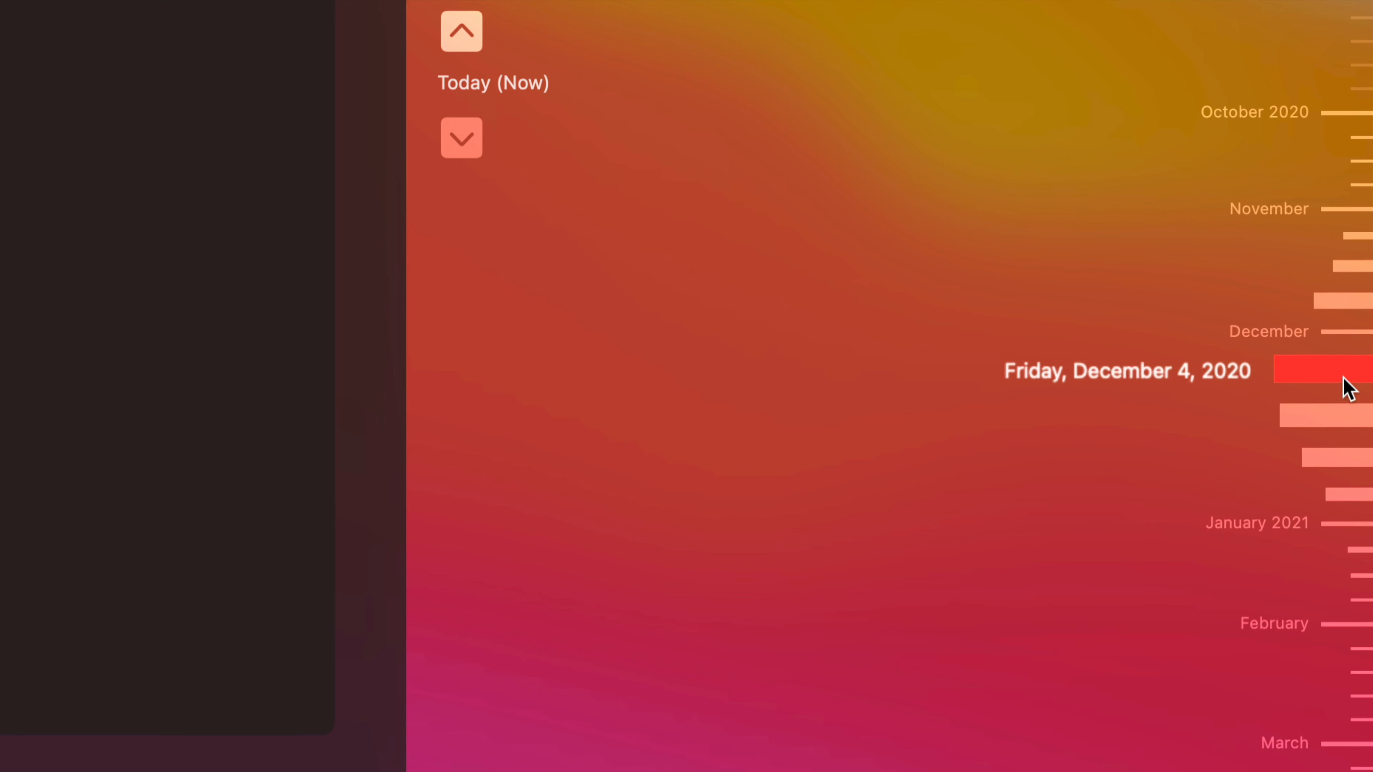
left_click(1343, 385)
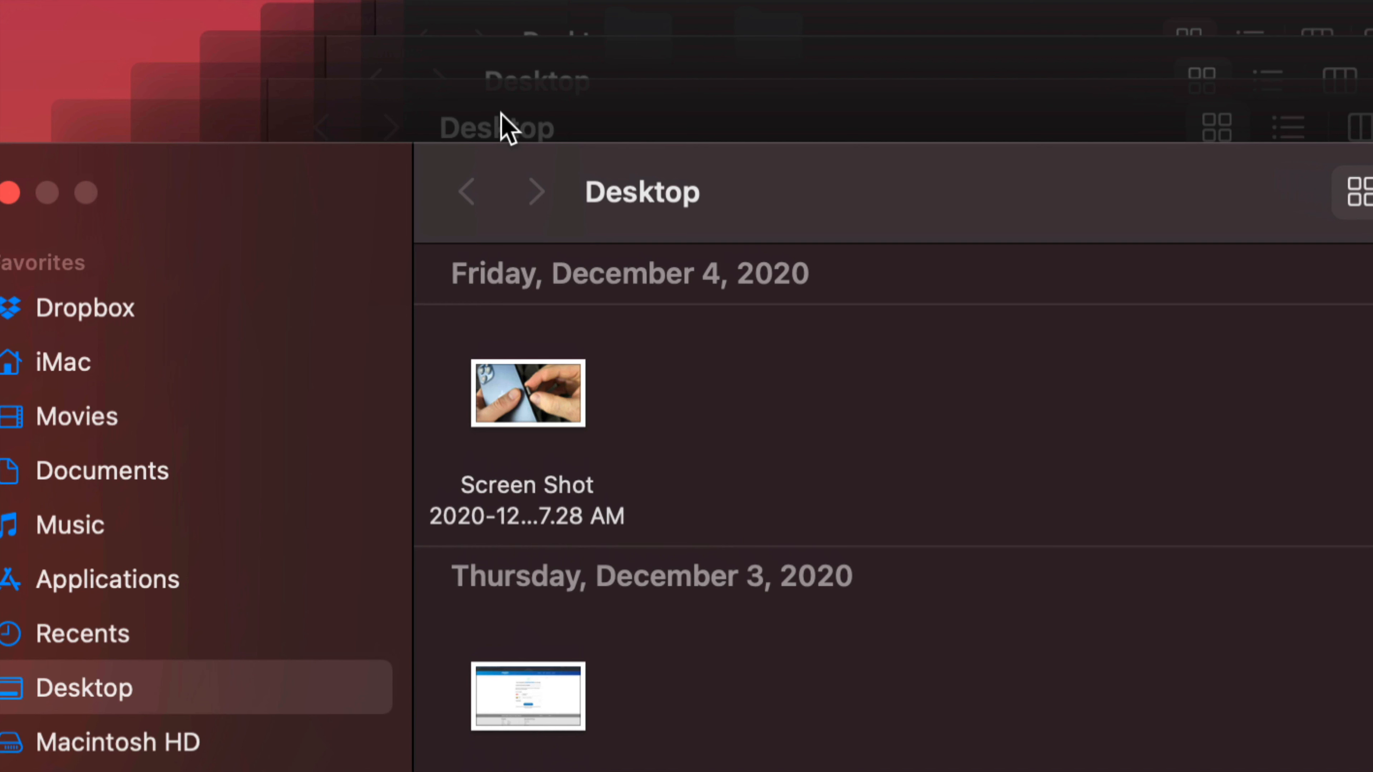
left_click(580, 404)
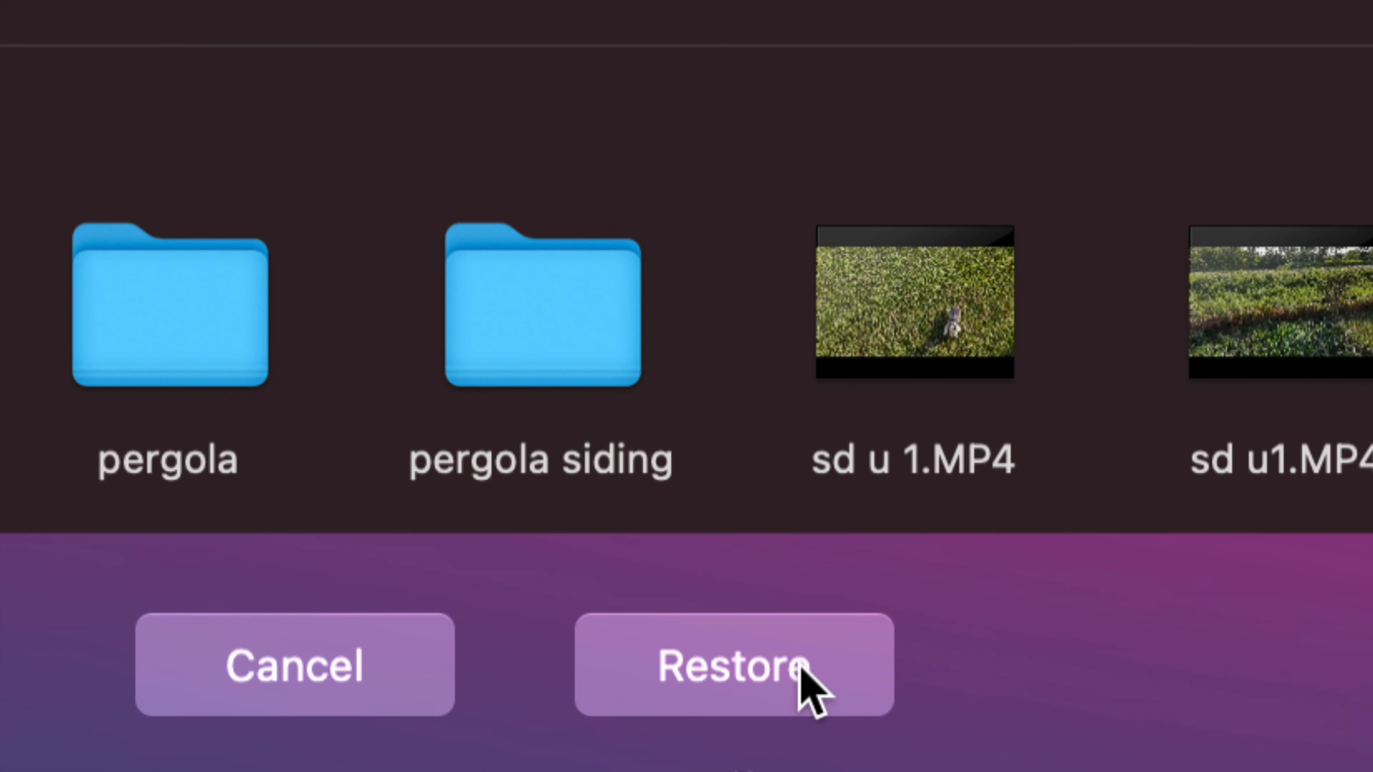
left_click(802, 669)
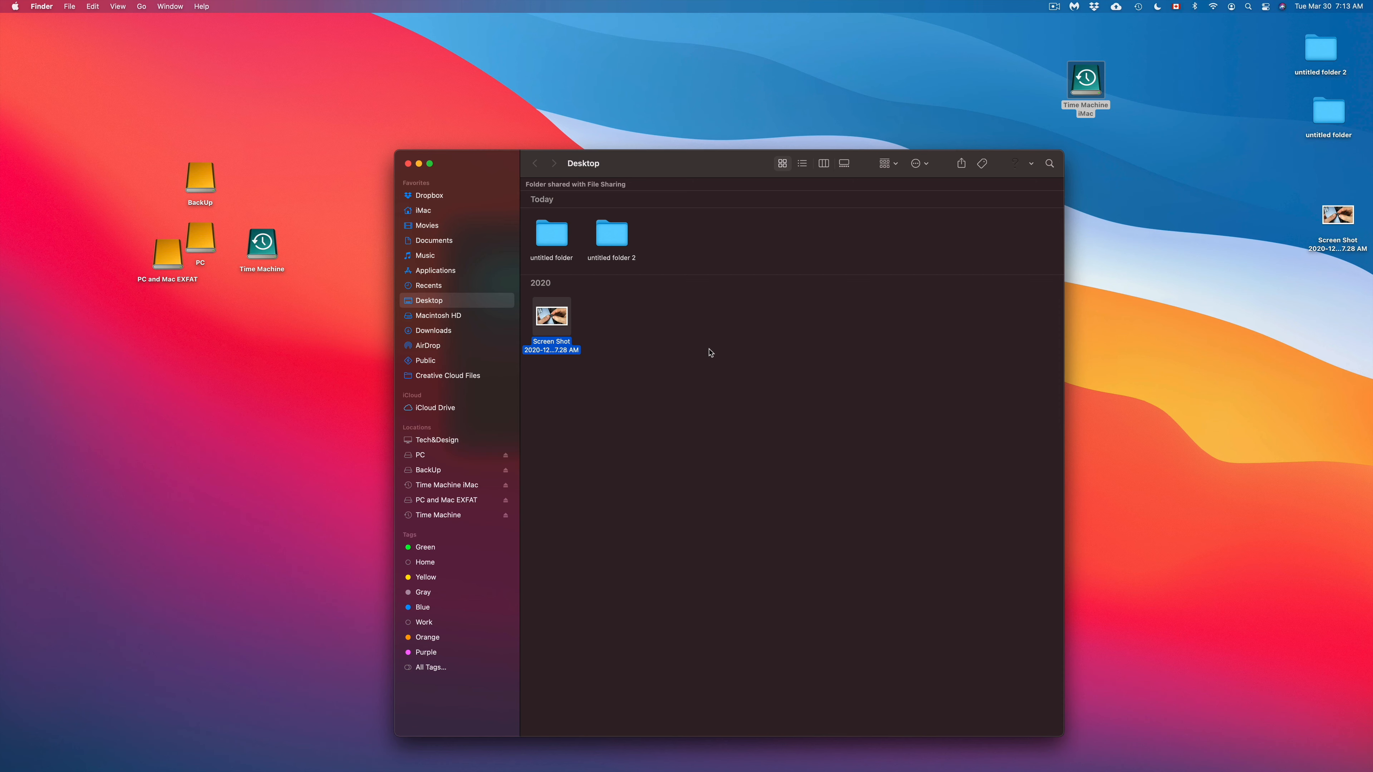
Step: Reposition the restored screenshot on the desktop near the untitled folders and move it to the Trash
left_click_drag(1355, 219, 1283, 201)
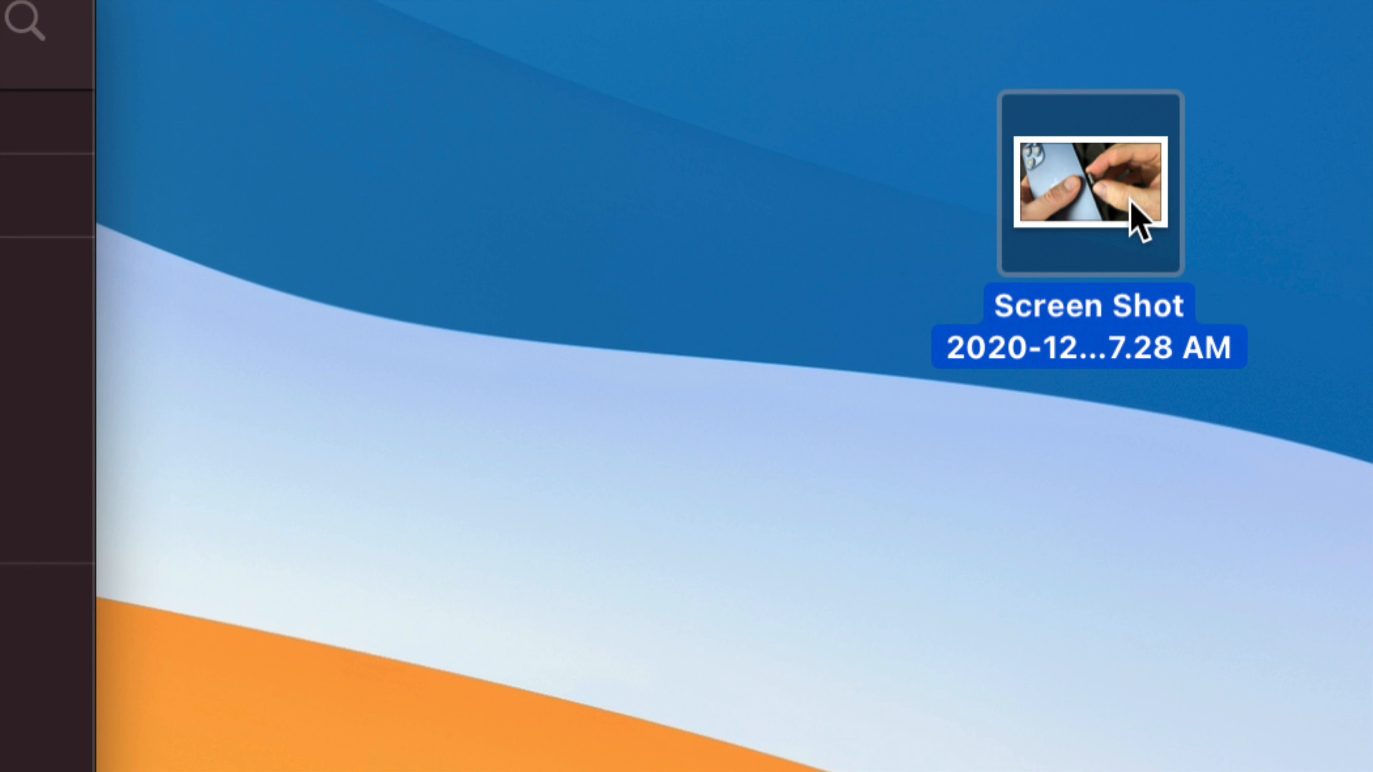
left_click_drag(1131, 201, 961, 256)
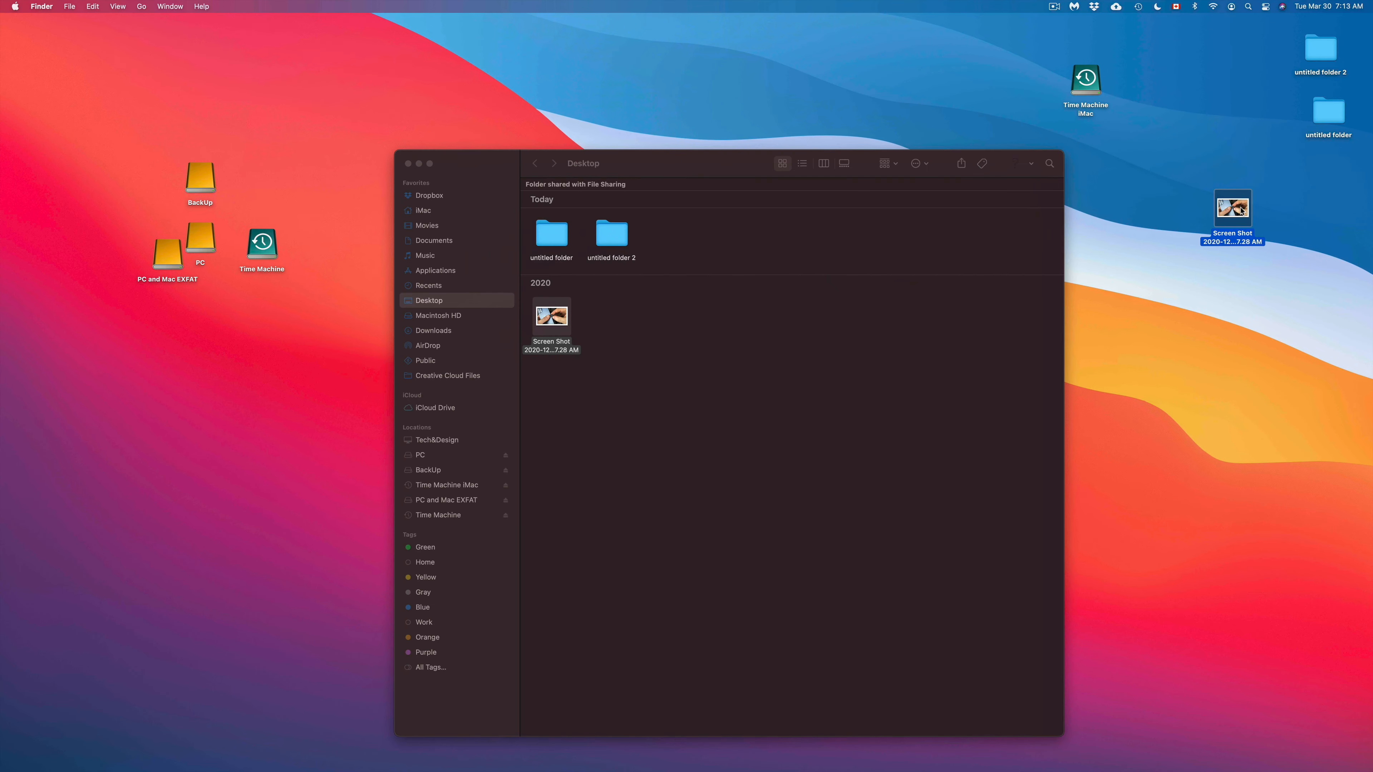
left_click_drag(1241, 209, 1228, 122)
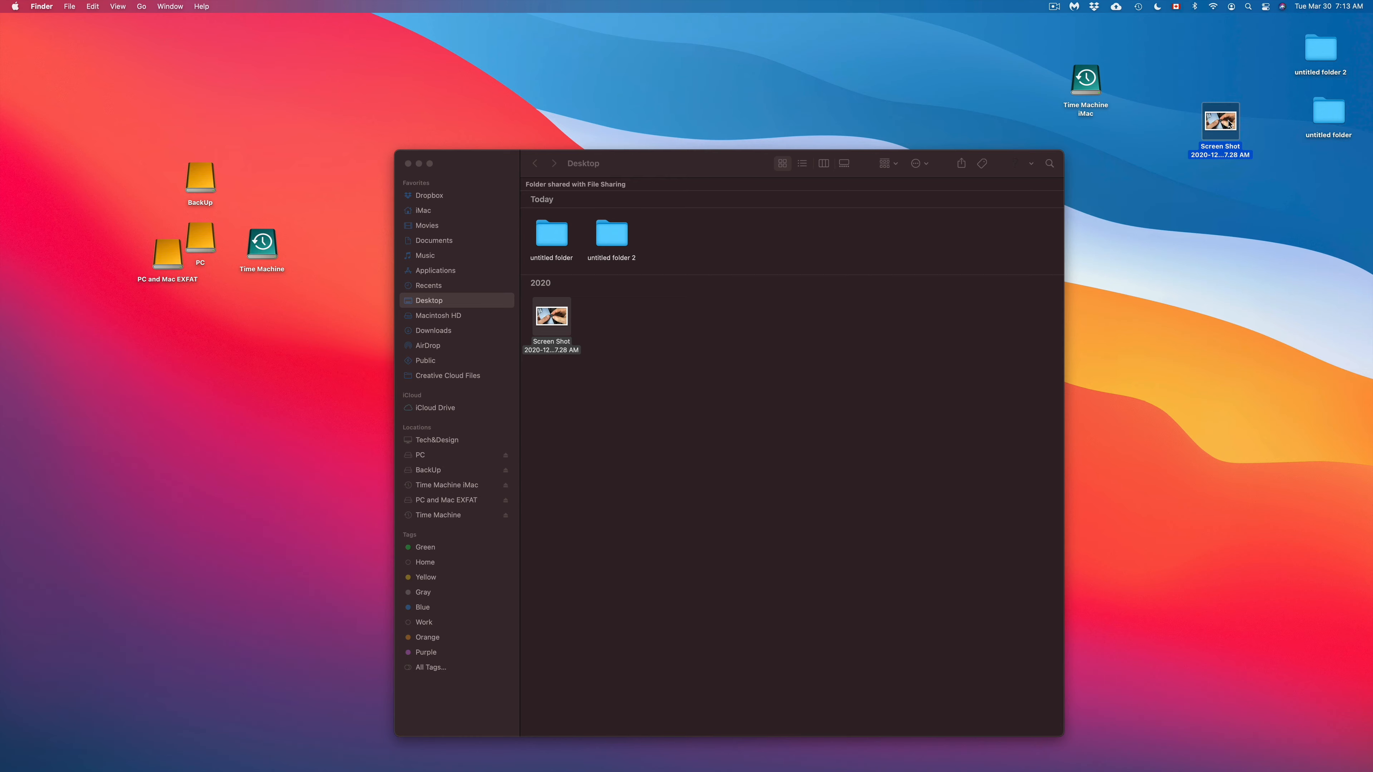
key("super+BackSpace")
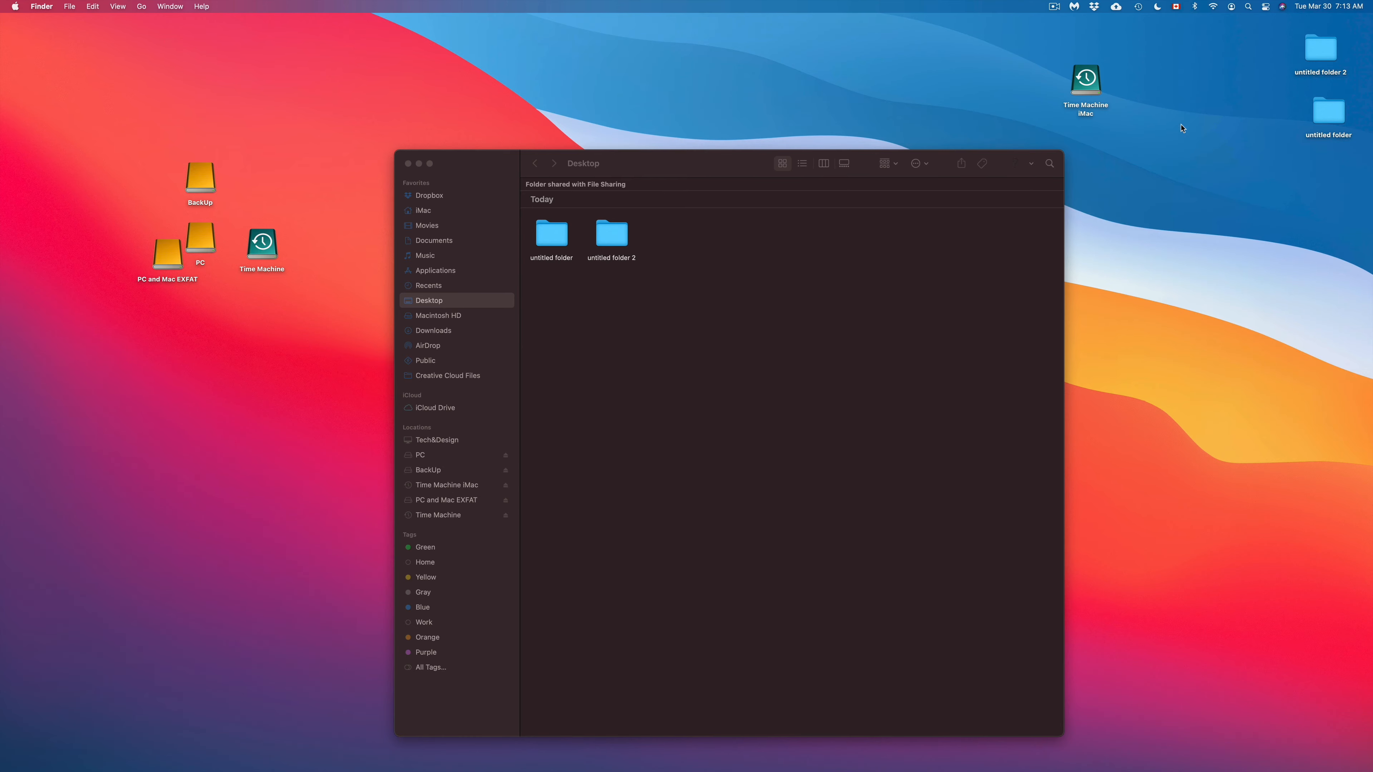
left_click_drag(691, 174, 787, 173)
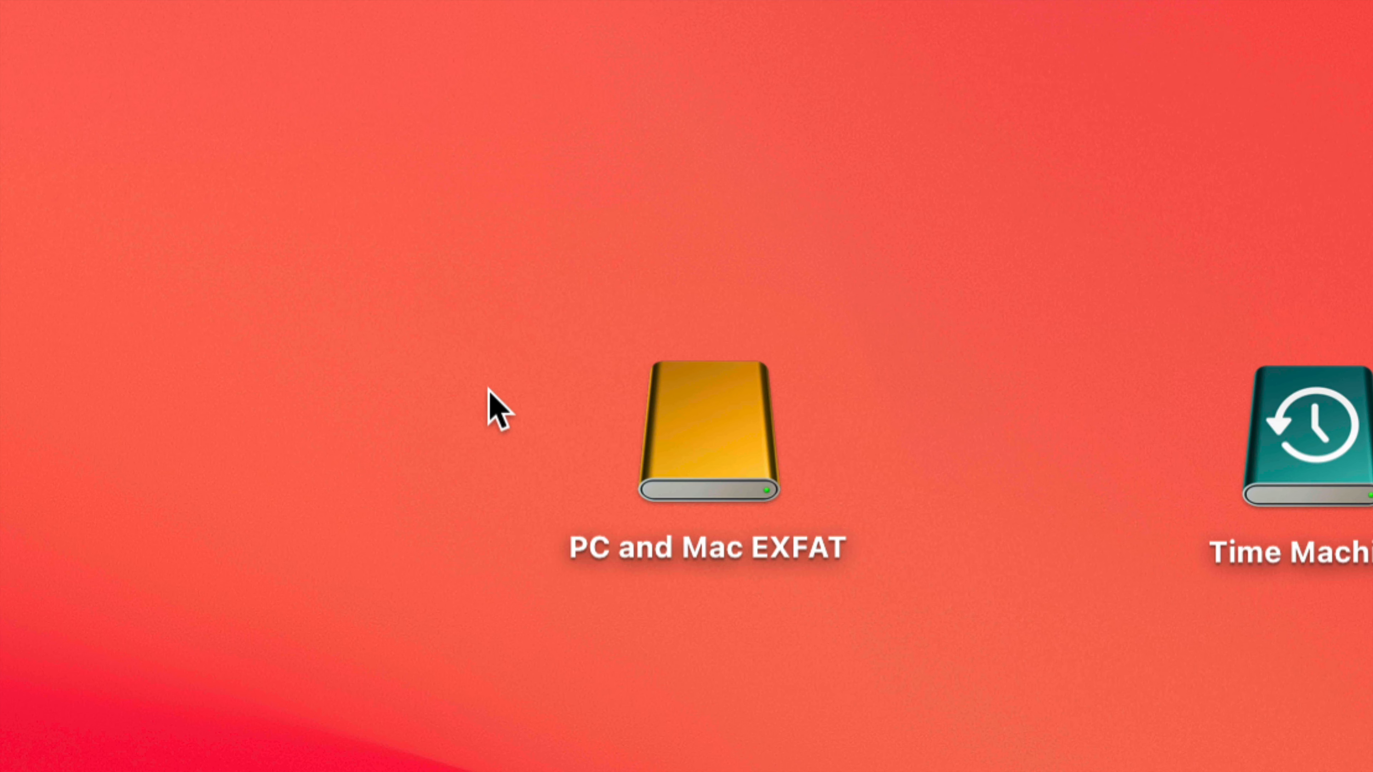
Step: Create a new folder on the PC and Mac EXFAT drive, then place the drive's icon on the other side of the Time Machine drive
left_click(800, 469)
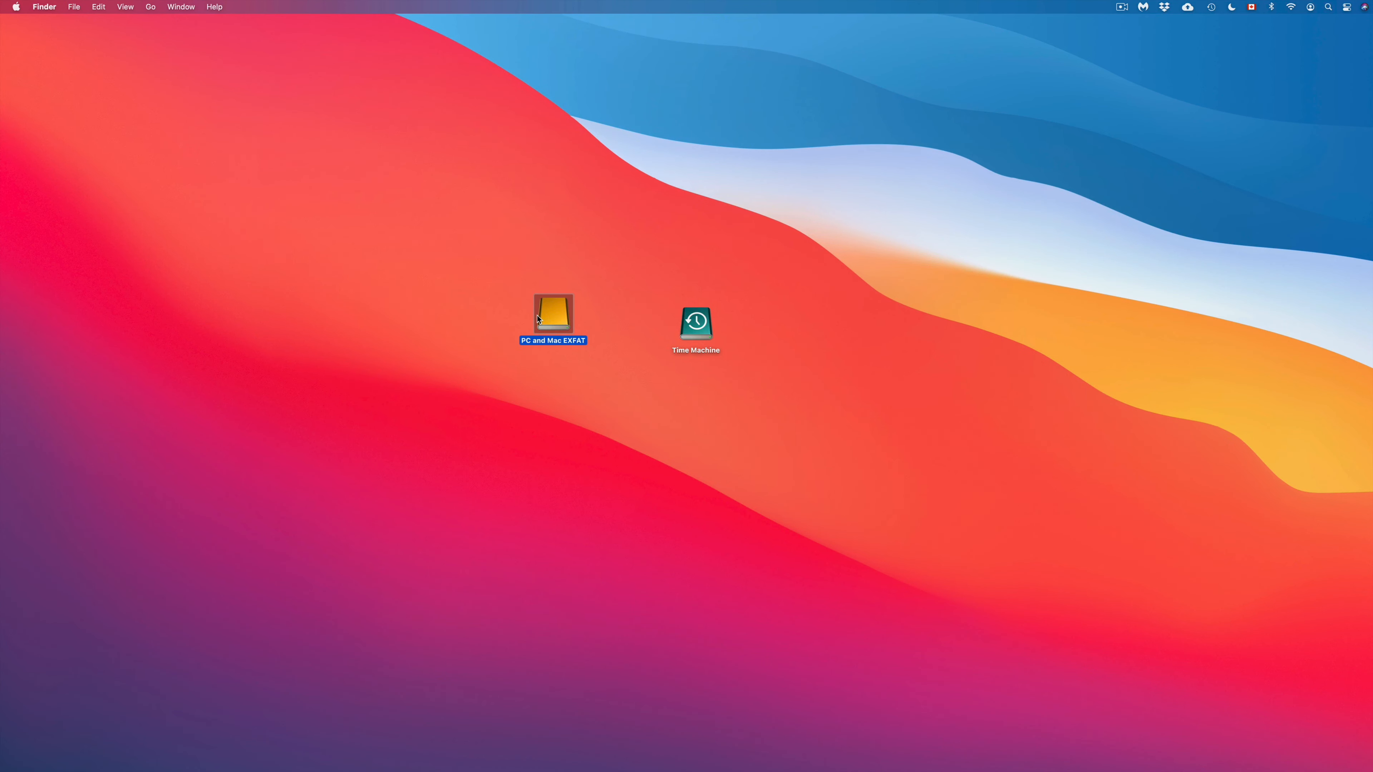
double_click(541, 319)
left_click_drag(578, 176, 639, 264)
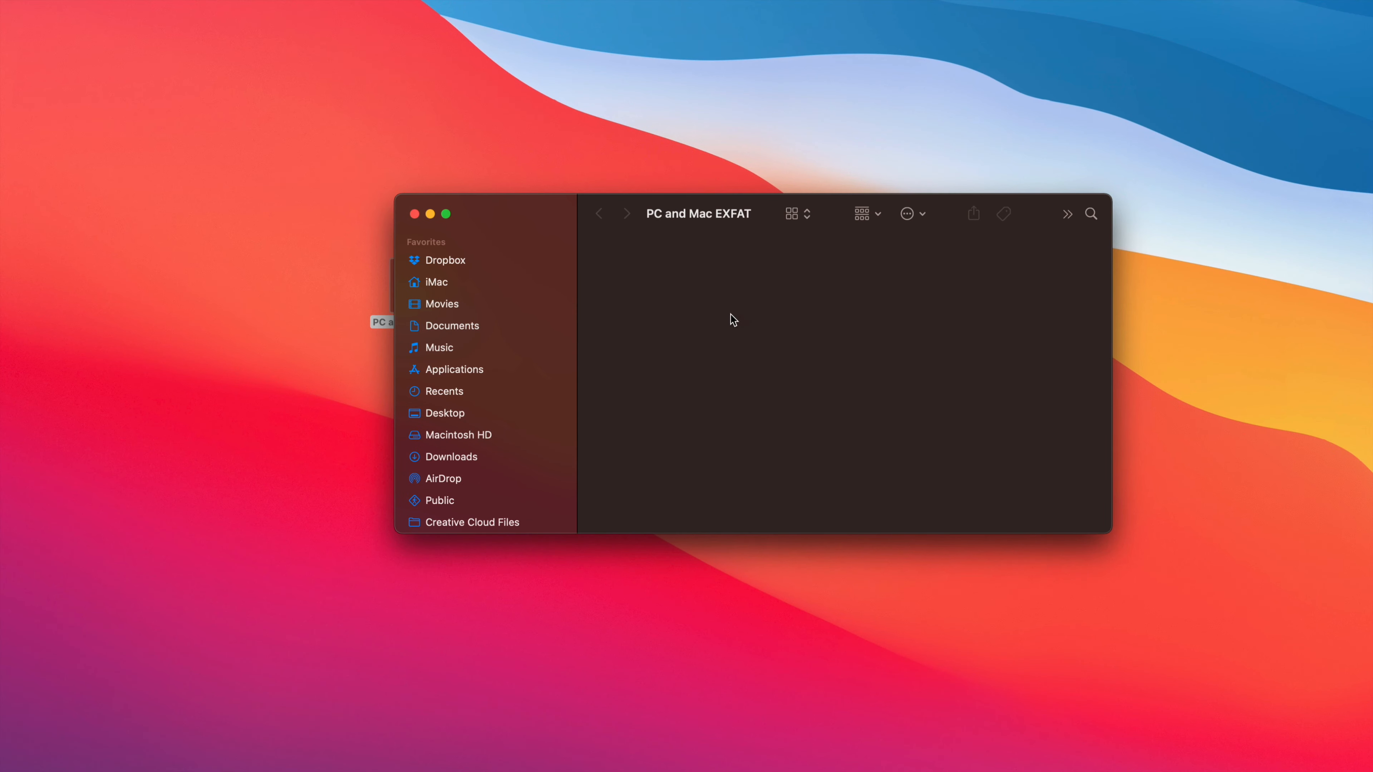
right_click(733, 320)
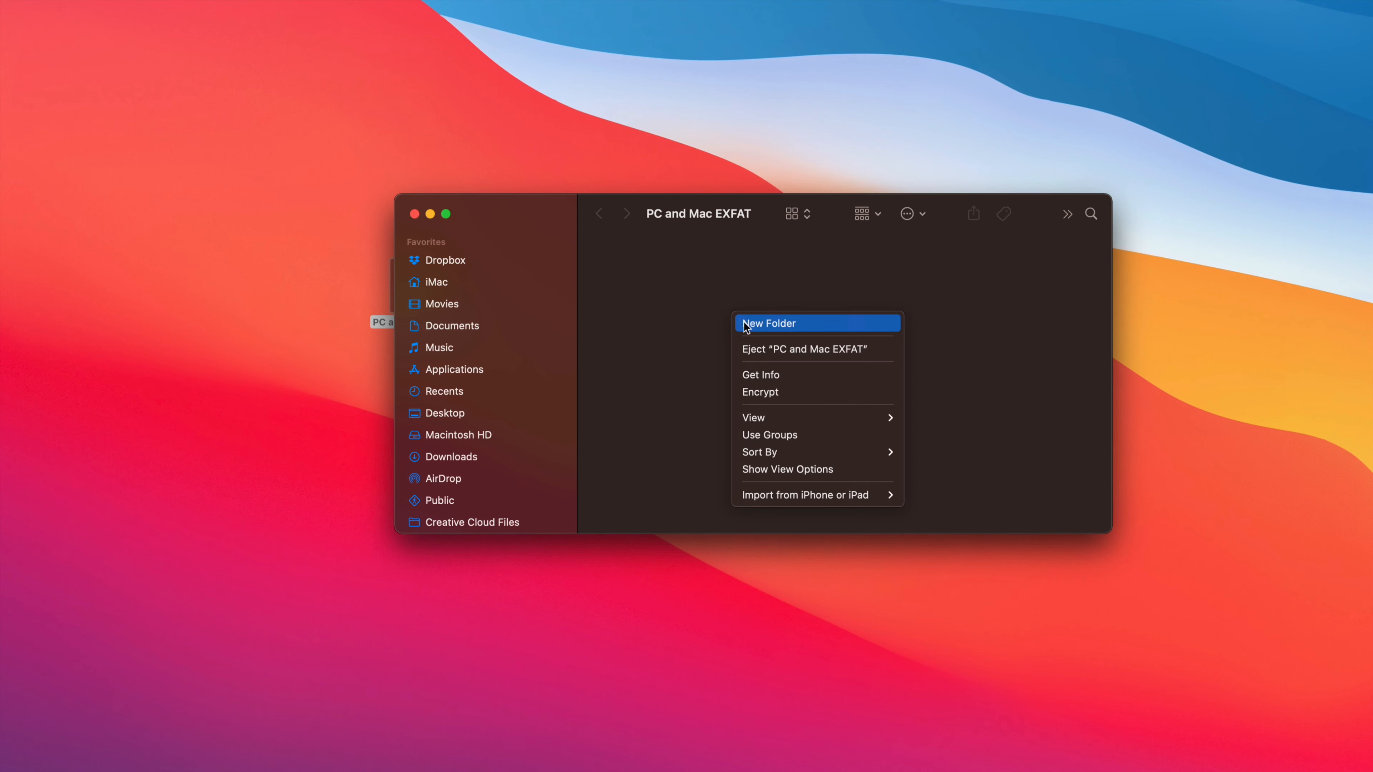
left_click(749, 323)
left_click(897, 361)
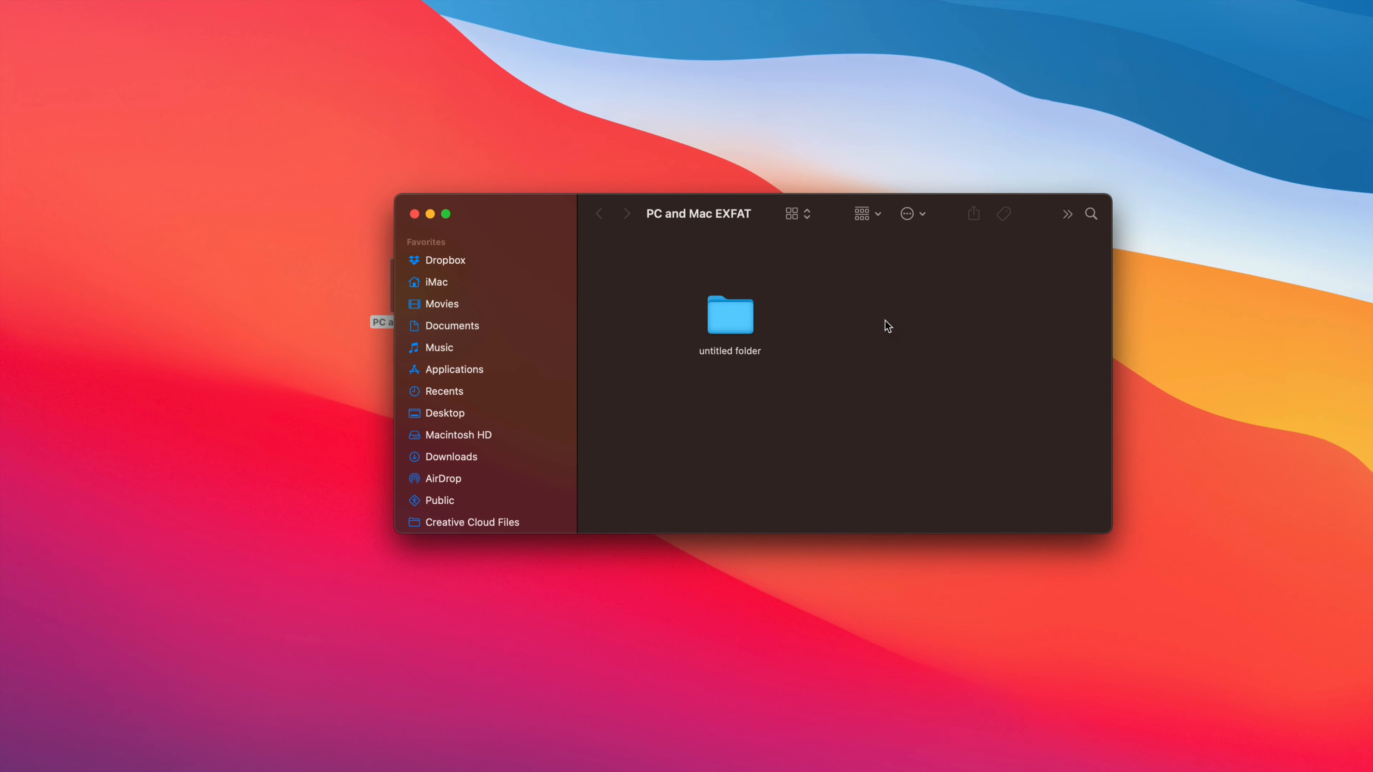
key("super+w")
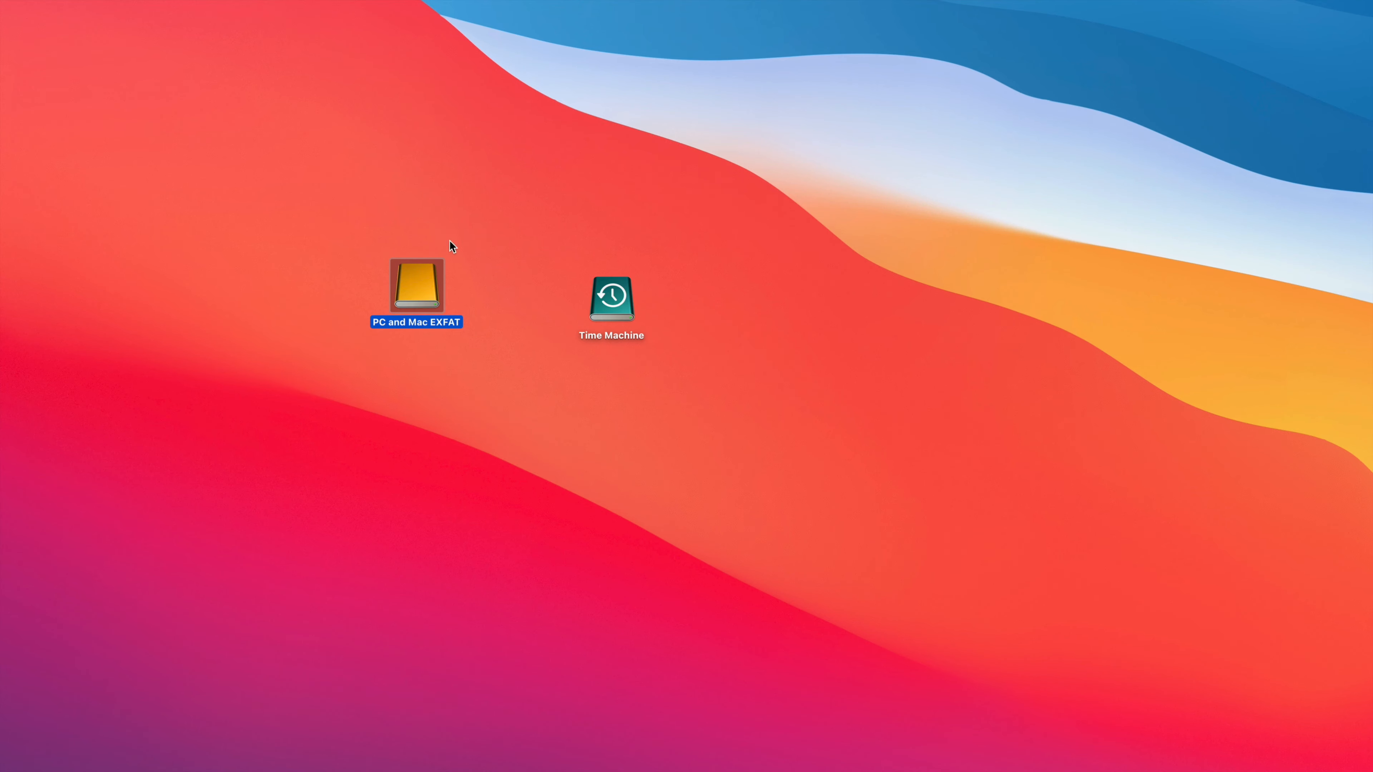
left_click_drag(426, 279, 717, 293)
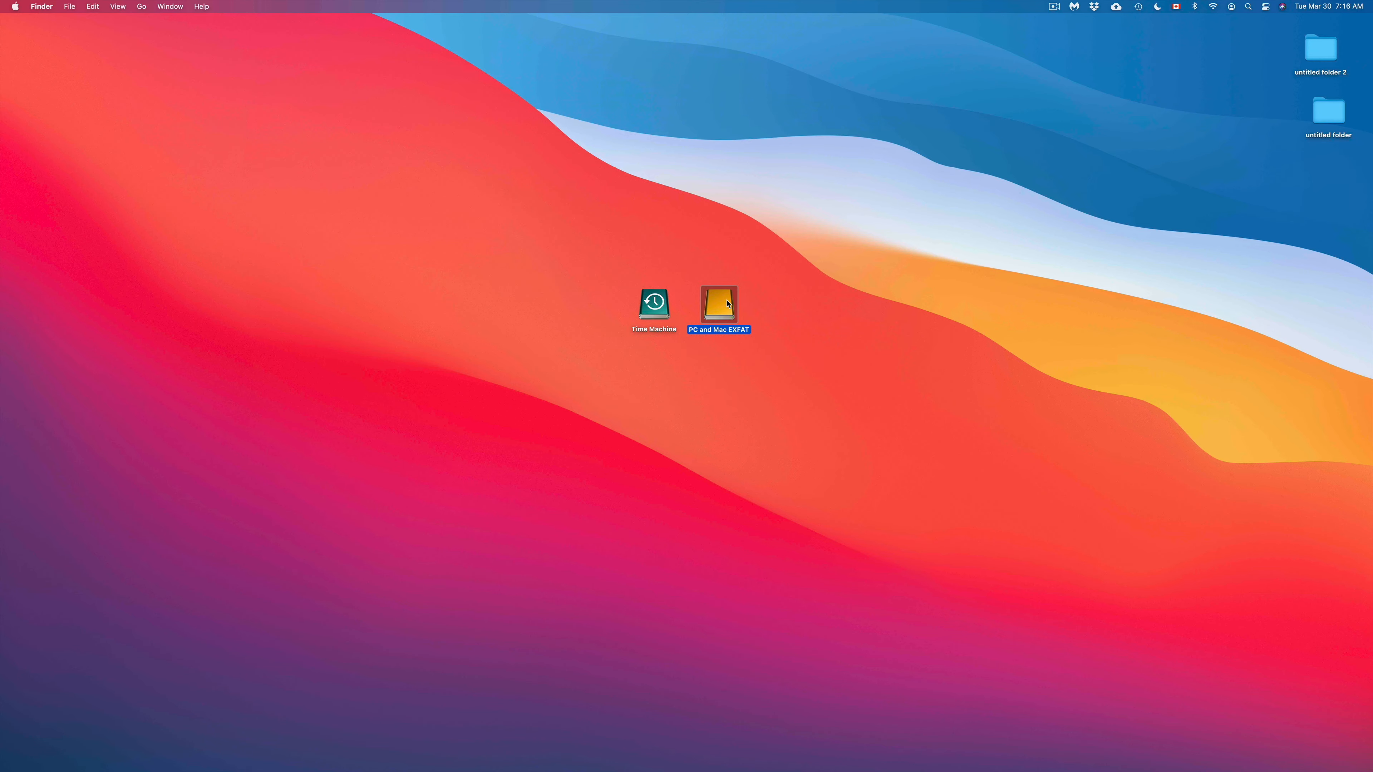
Step: Switch to Disk Utility, collapse the Fusion Drive and leave the external CT1000MX disk expanded to show its volumes
left_click(915, 766)
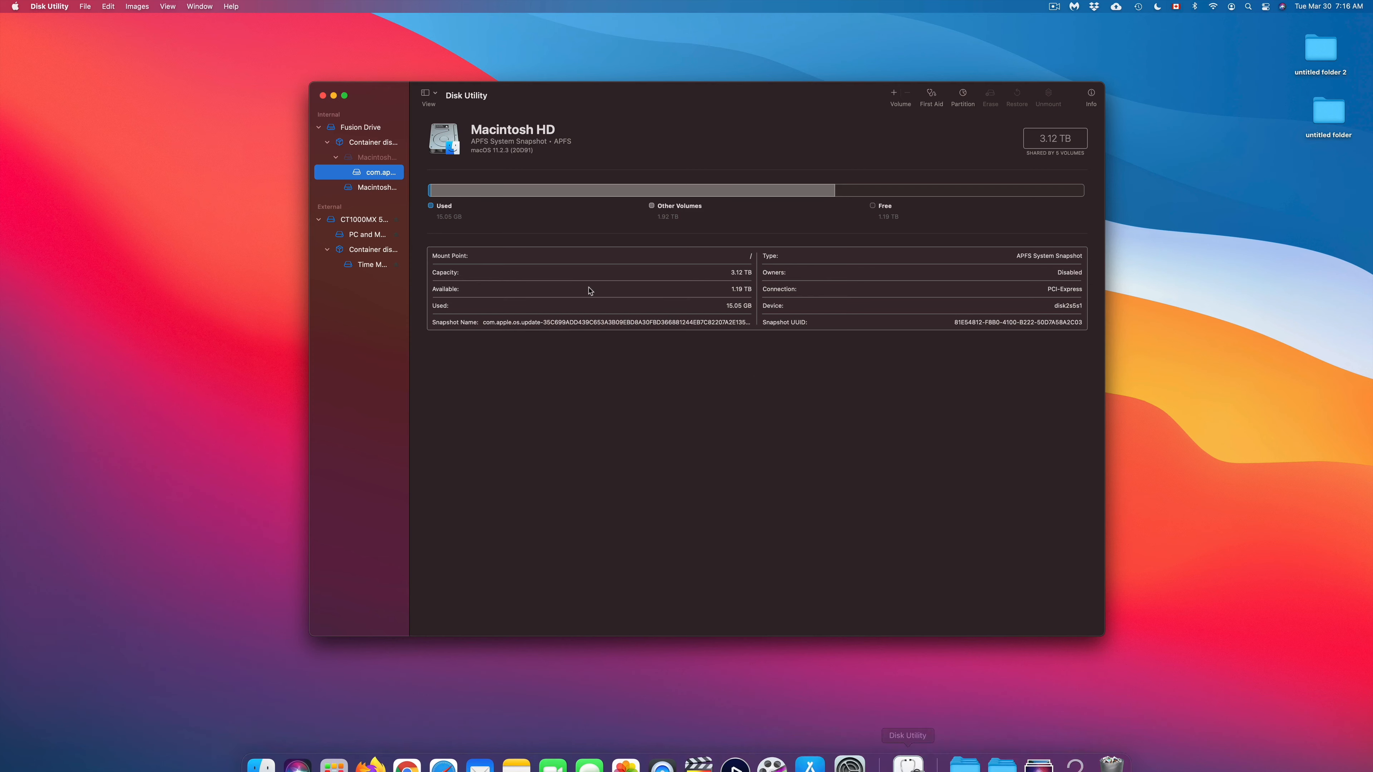
left_click_drag(393, 92, 450, 95)
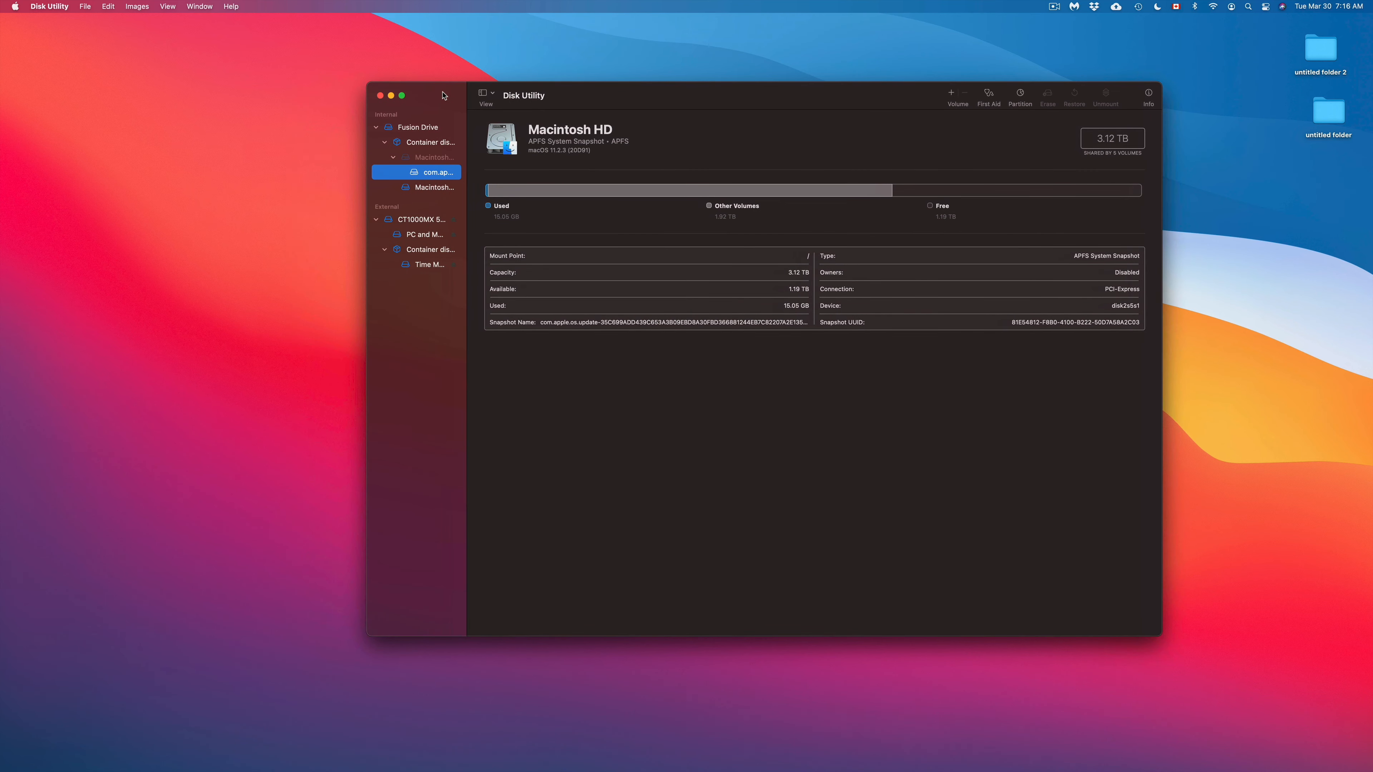
left_click(376, 128)
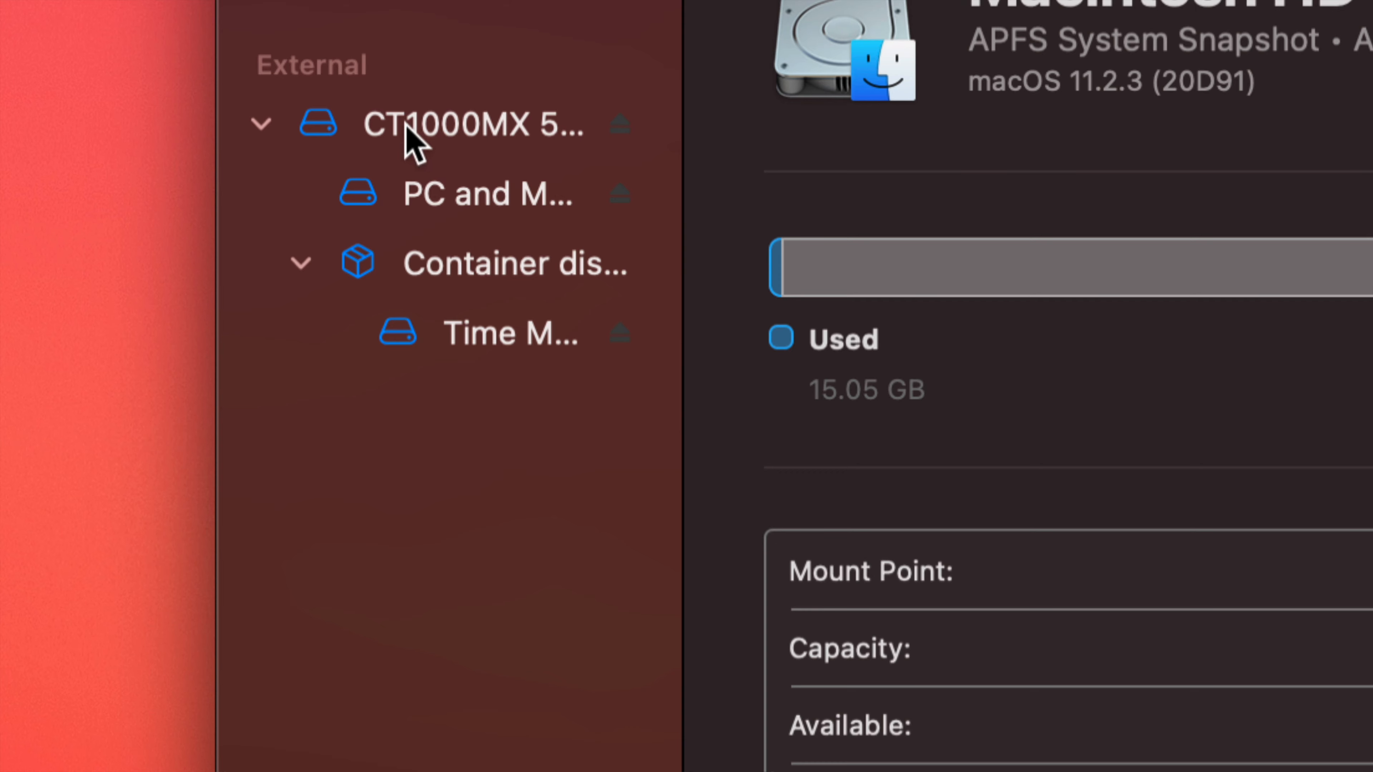
left_click(261, 126)
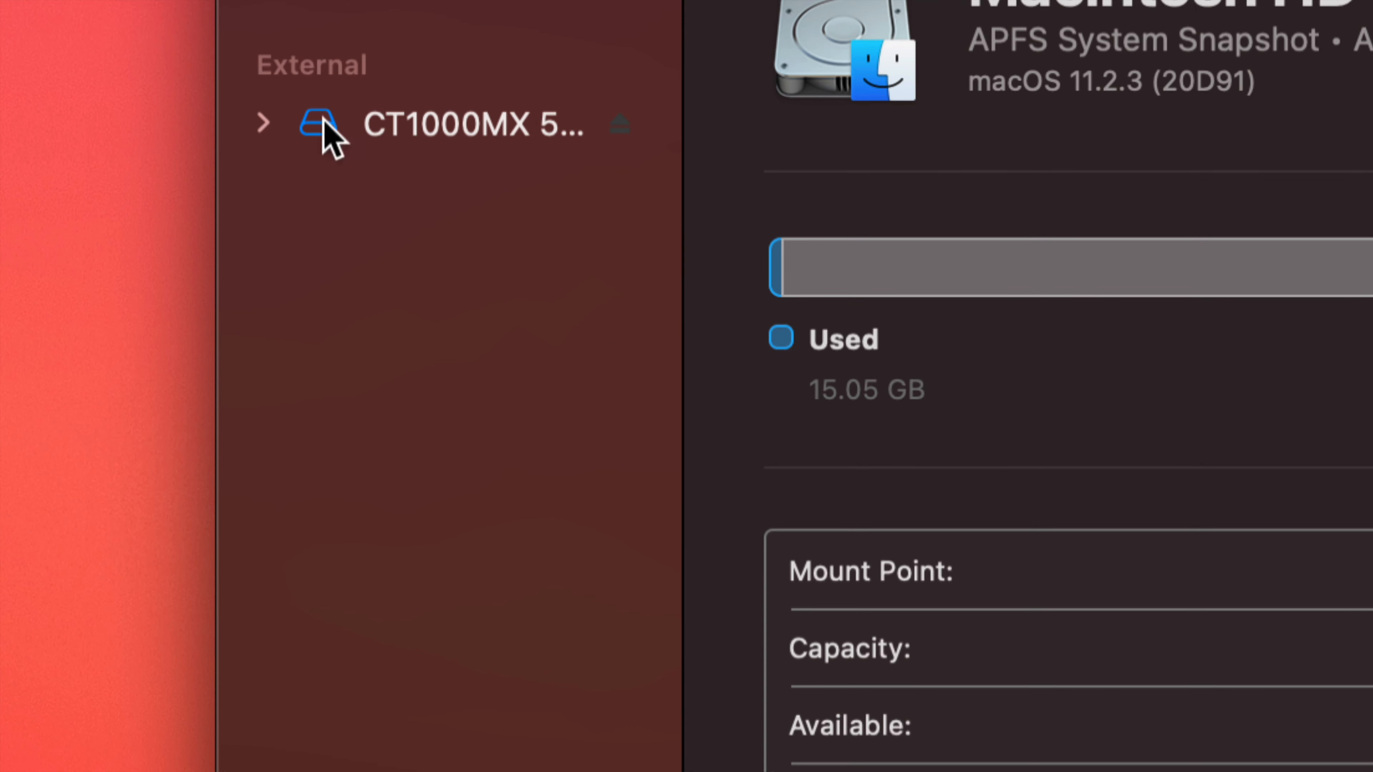
left_click(263, 125)
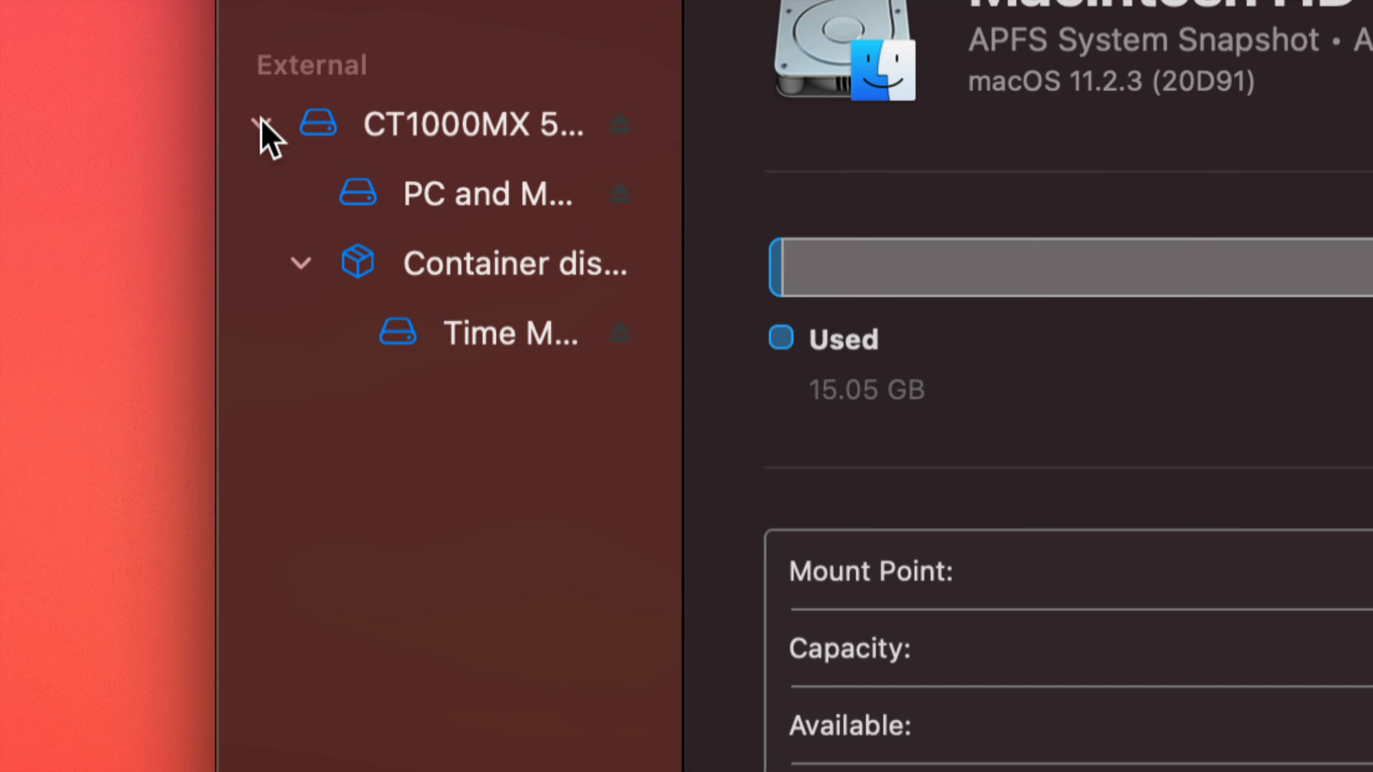
left_click(262, 125)
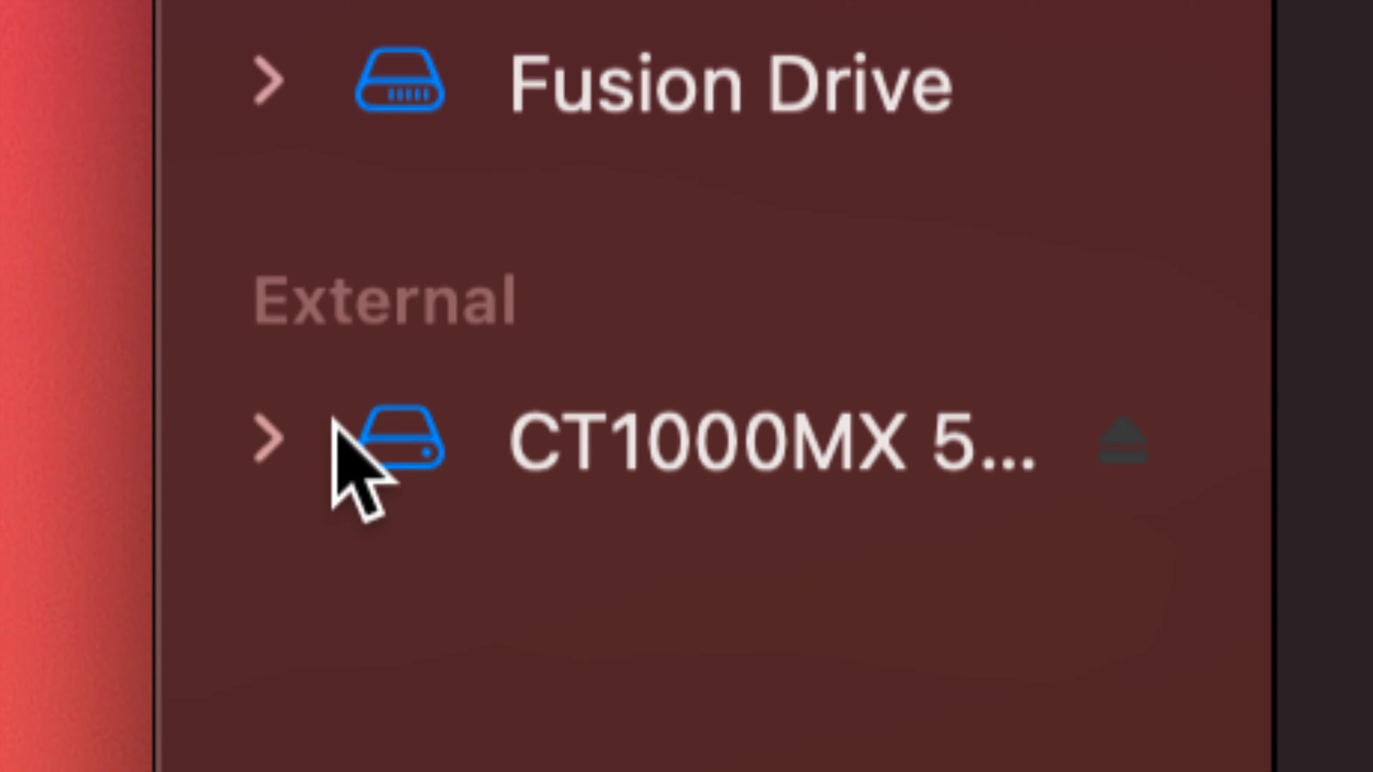
left_click(280, 438)
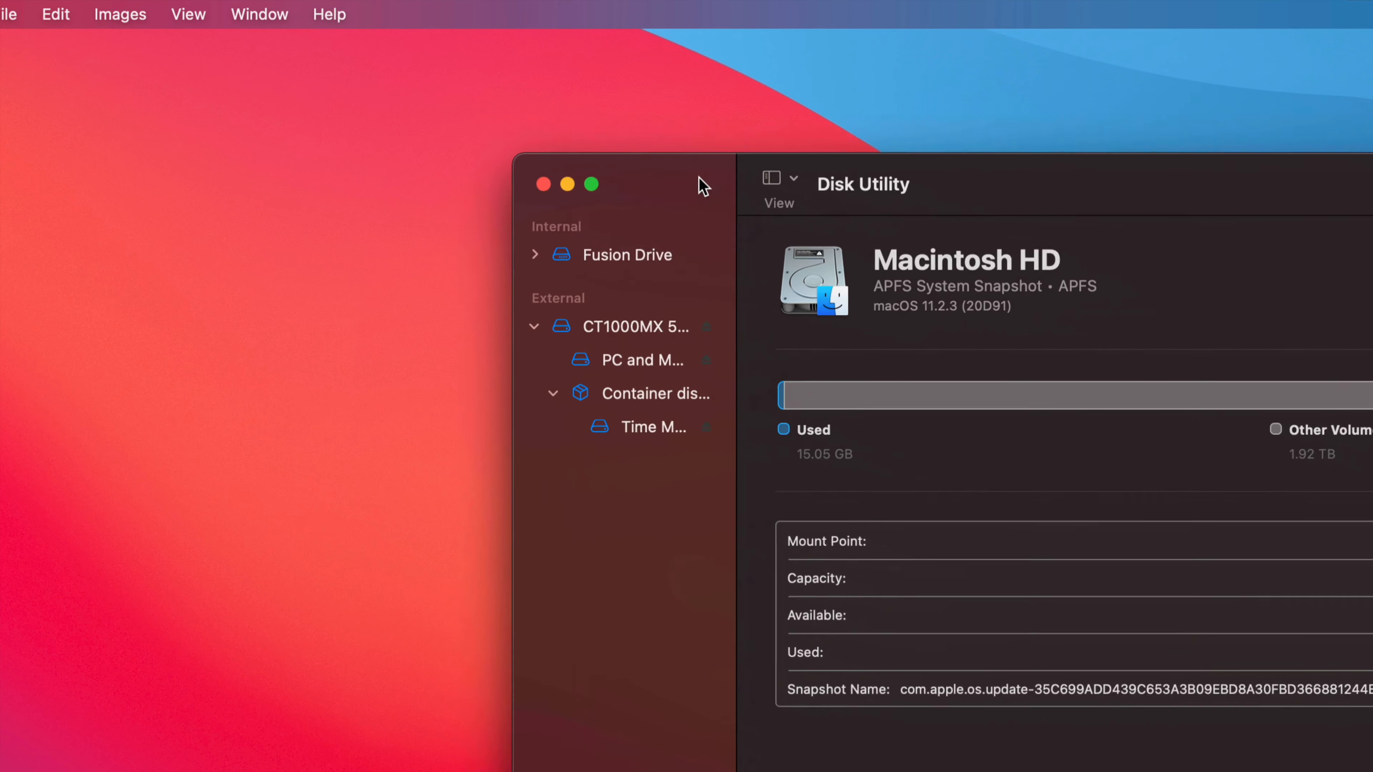
Step: Compare the format, capacity and available space of the PC and Mac EXFAT and Time Machine volumes
left_click_drag(699, 178, 374, 109)
left_click(320, 289)
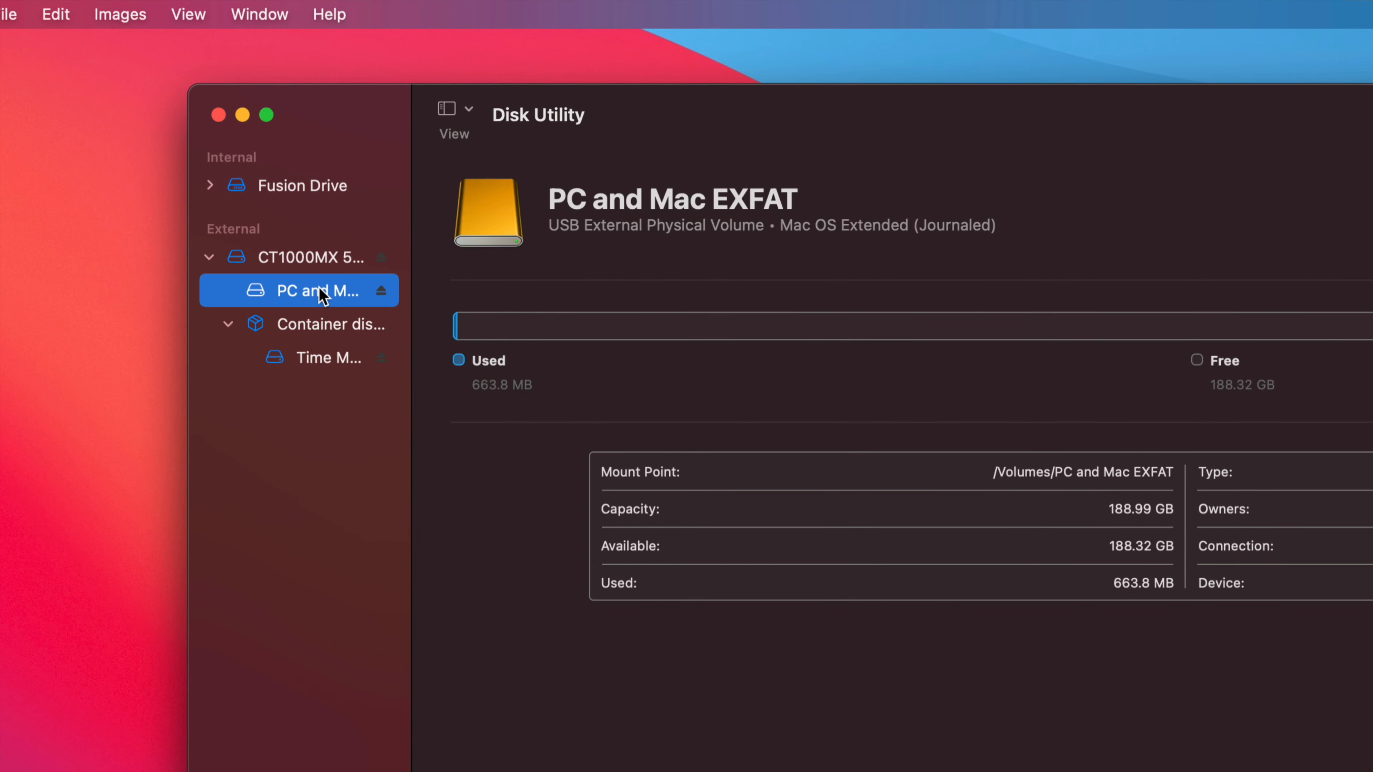
left_click(328, 359)
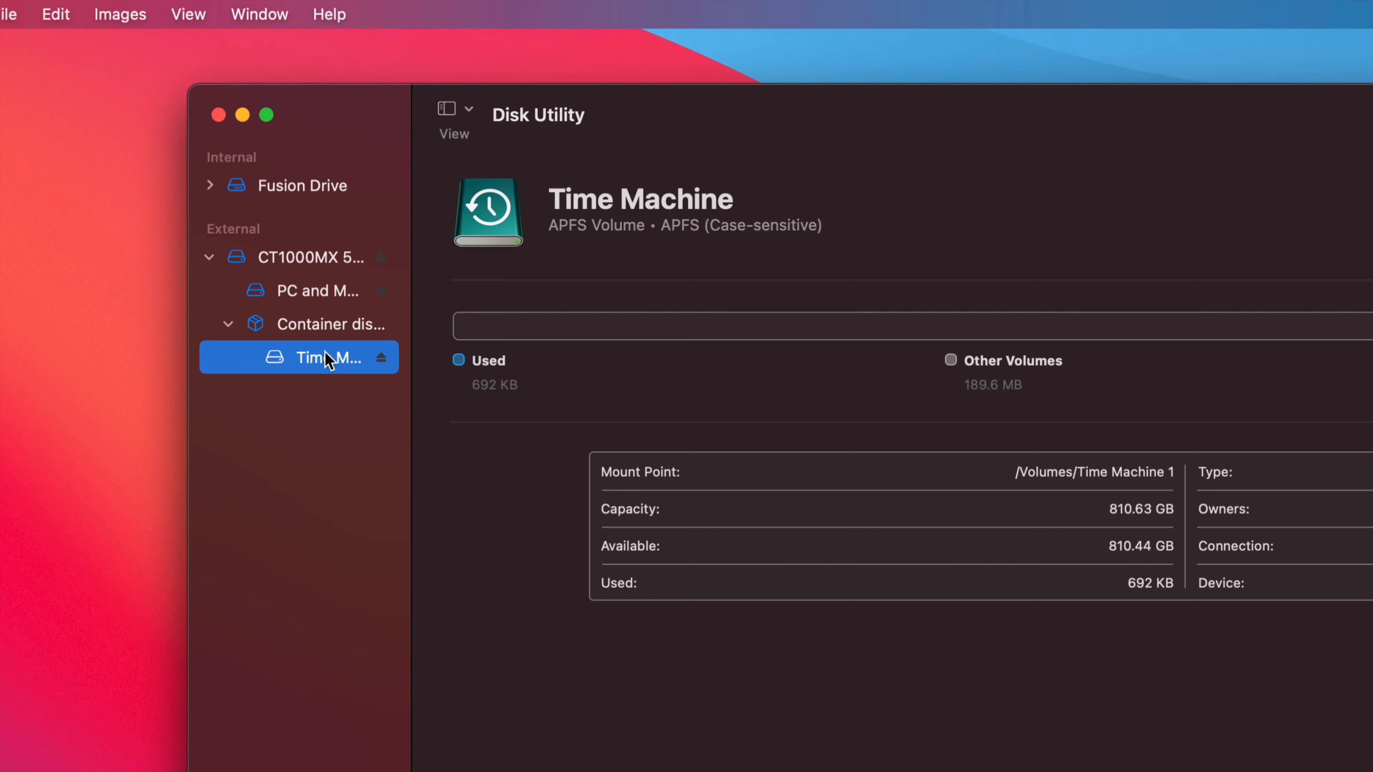
left_click(319, 295)
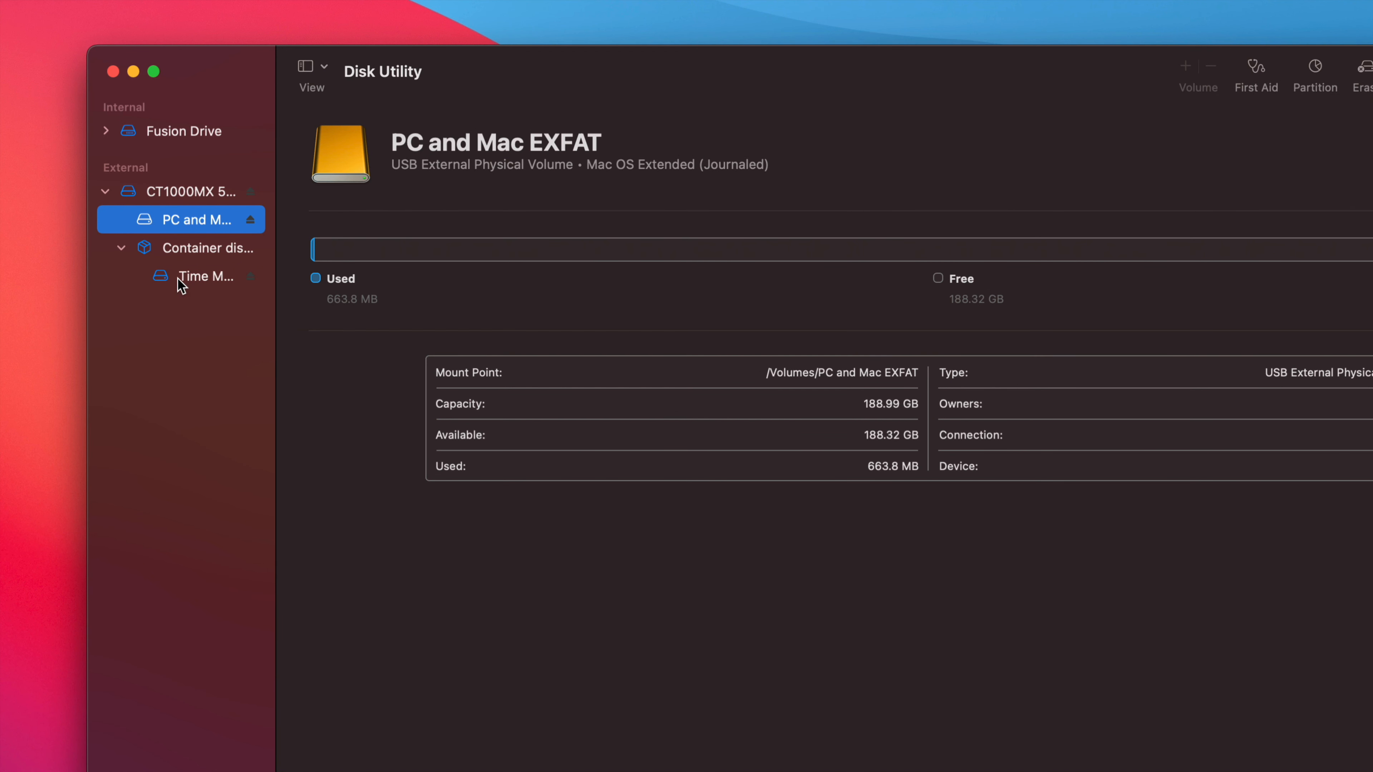
left_click(179, 279)
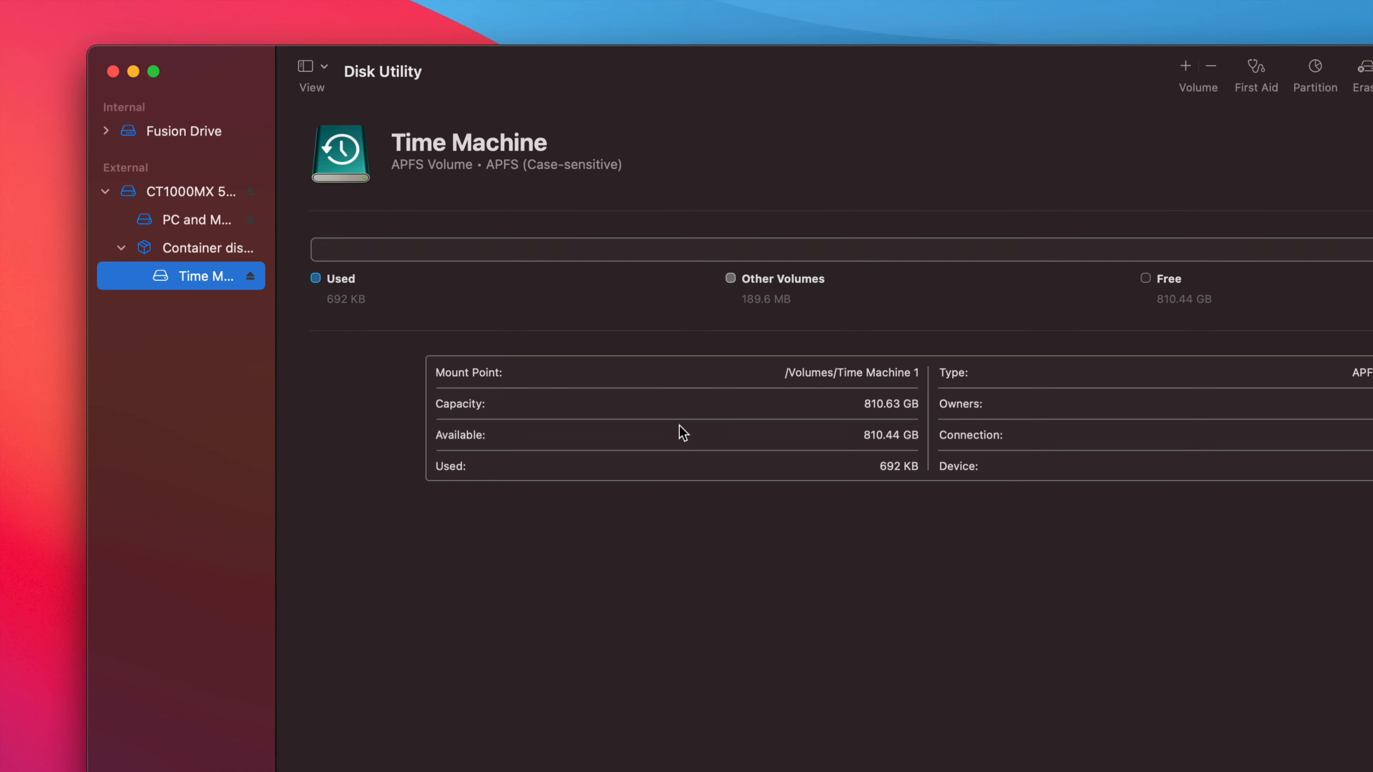
left_click(178, 225)
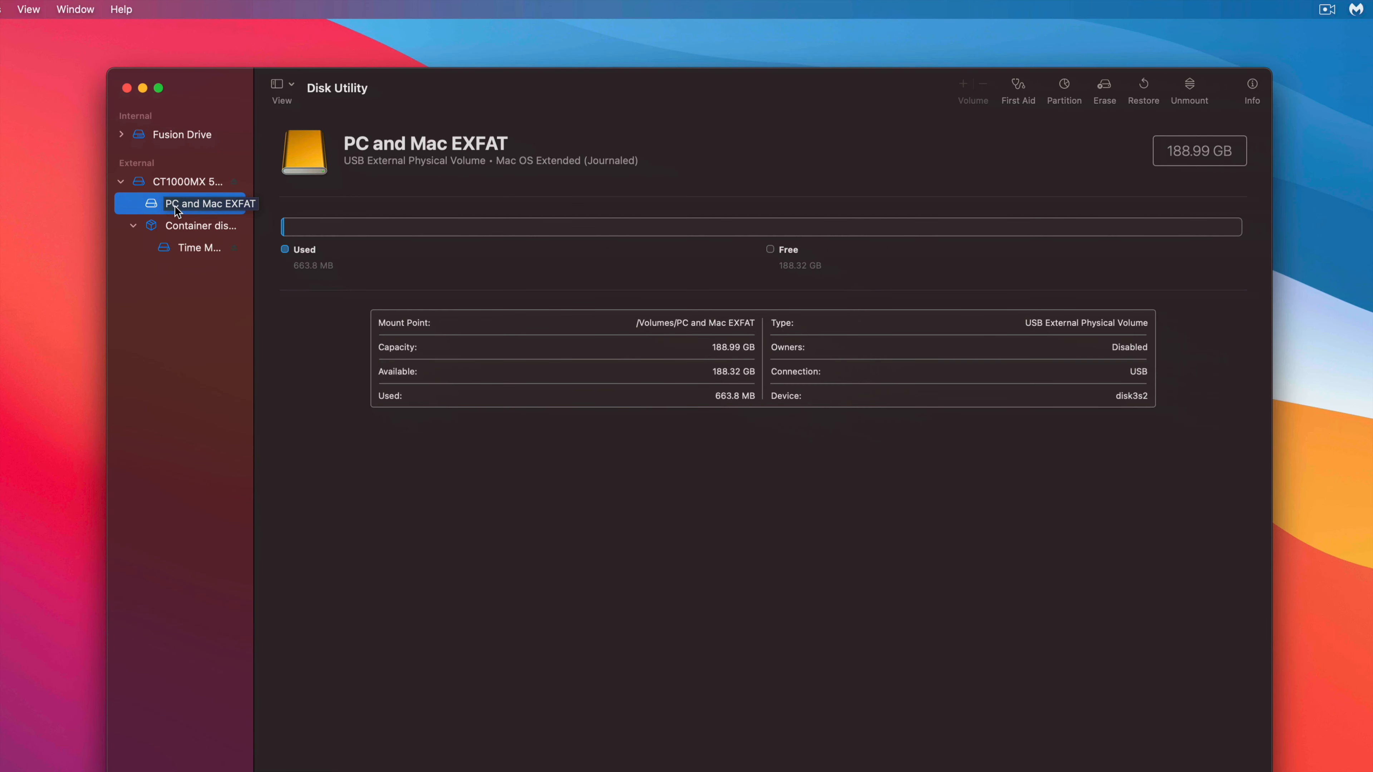
Step: Review the partition layout of CT1000MX 500SSD1 Media without applying changes and close Disk Utility
left_click(178, 189)
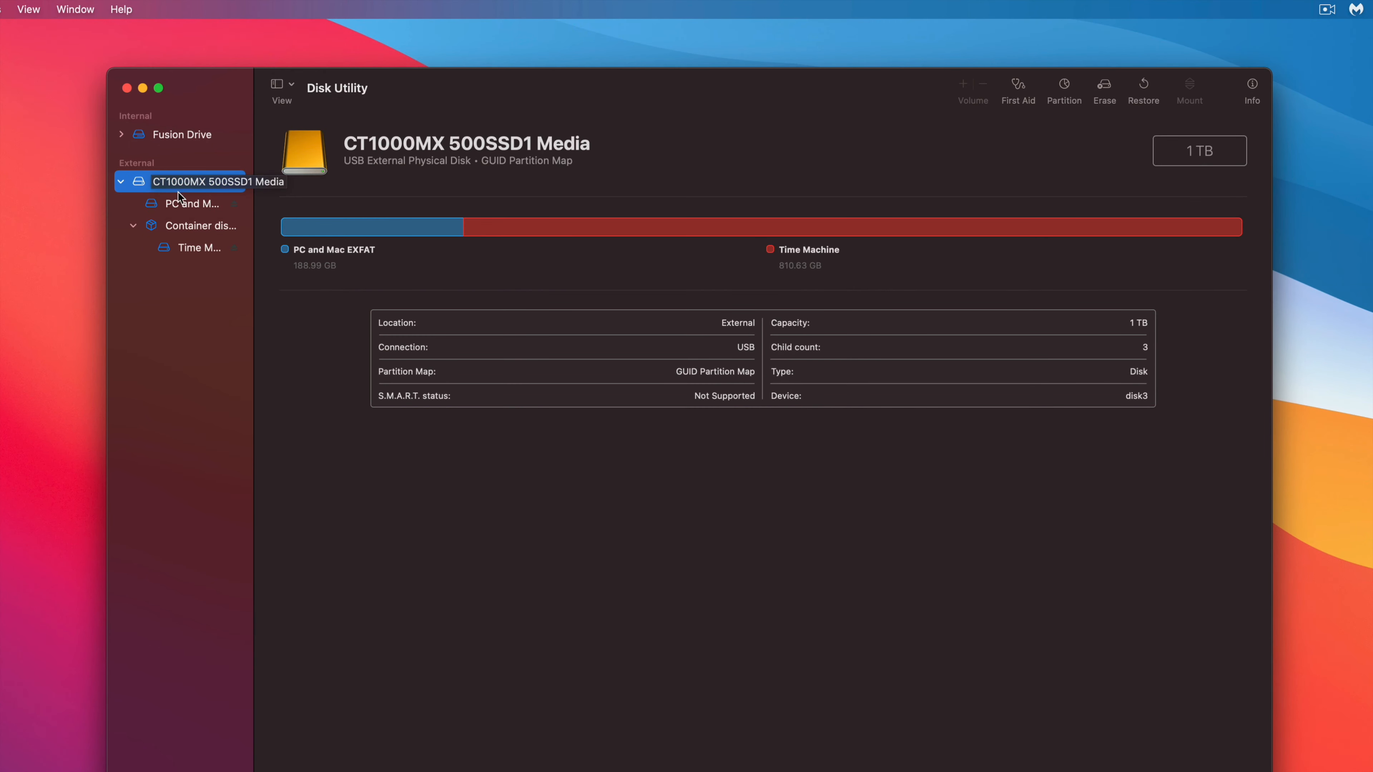
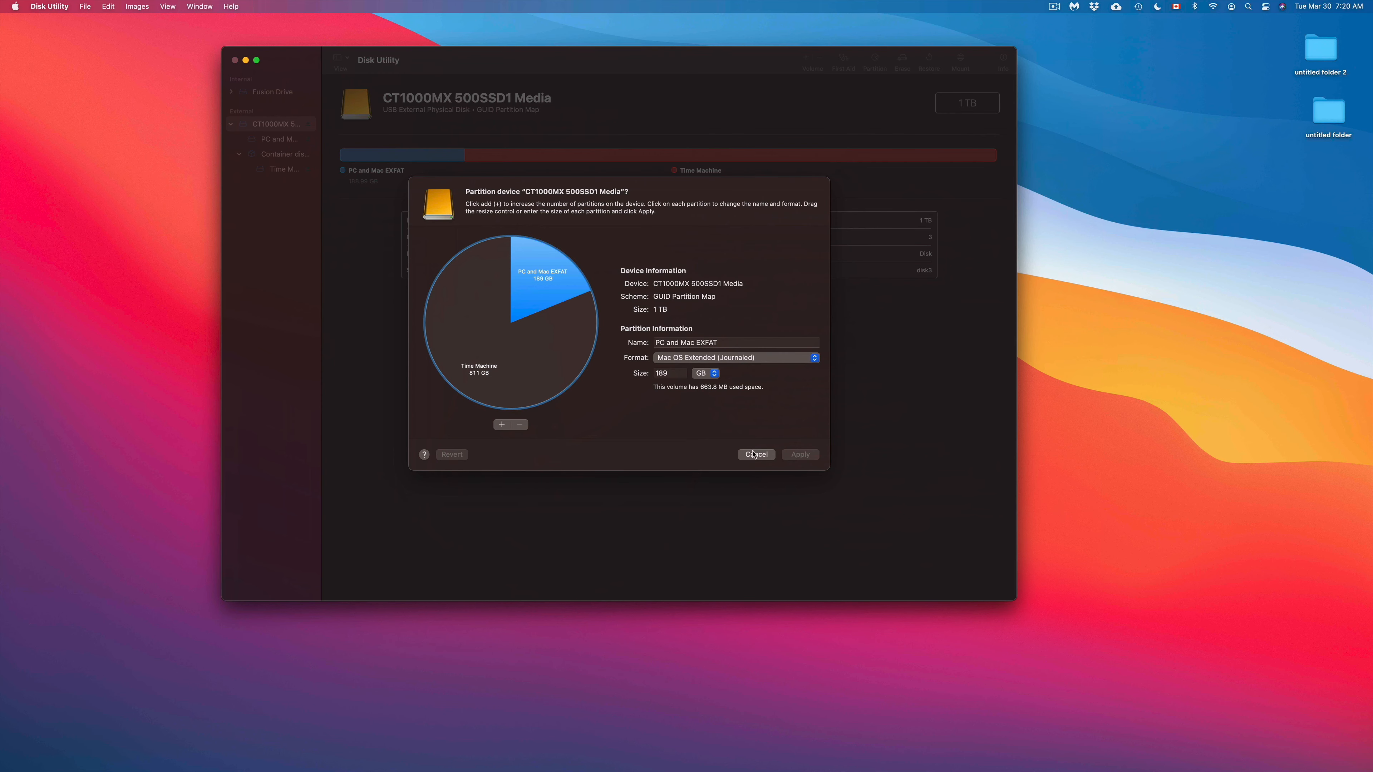
left_click(1089, 657)
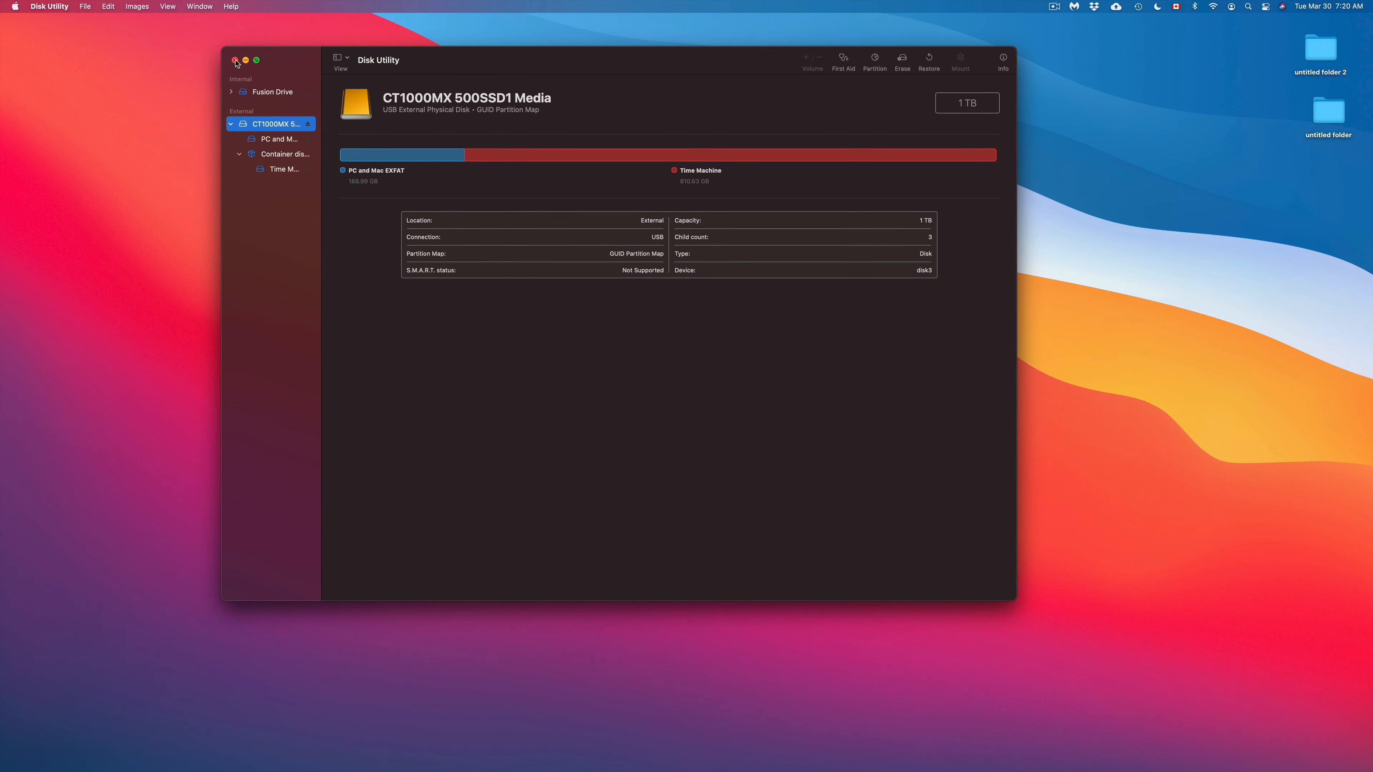
left_click(235, 60)
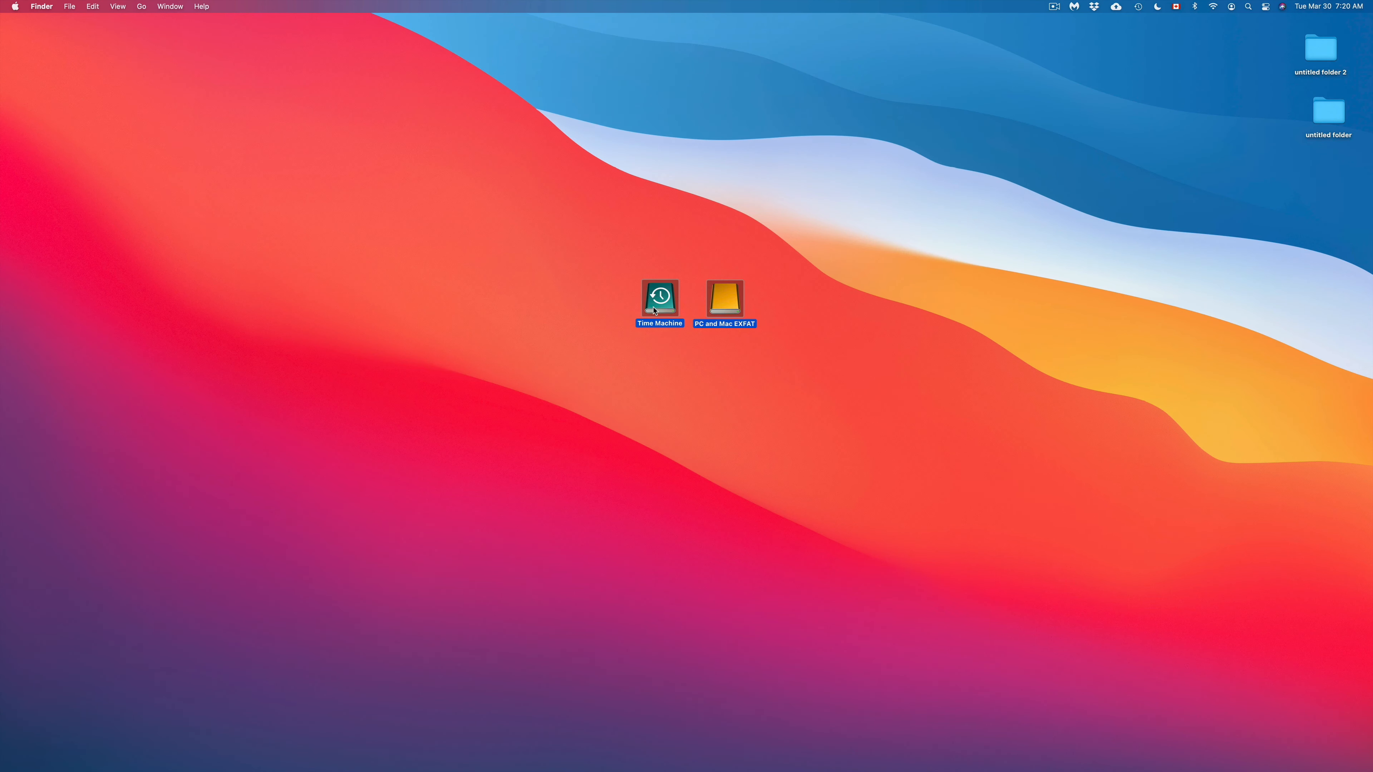
Step: Eject the PC and Mac EXFAT drive, choosing to eject both volumes of its disk
left_click_drag(654, 310, 760, 326)
left_click(854, 430)
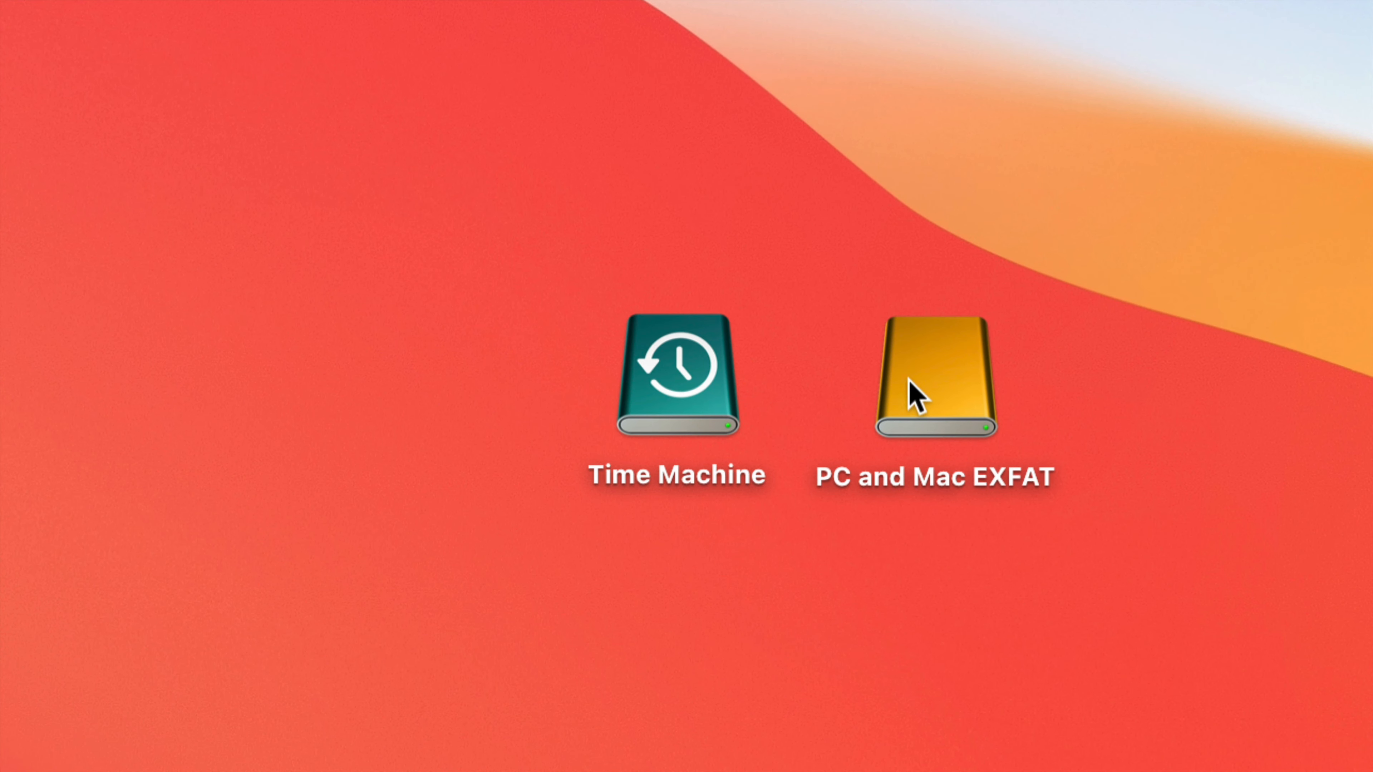
right_click(909, 381)
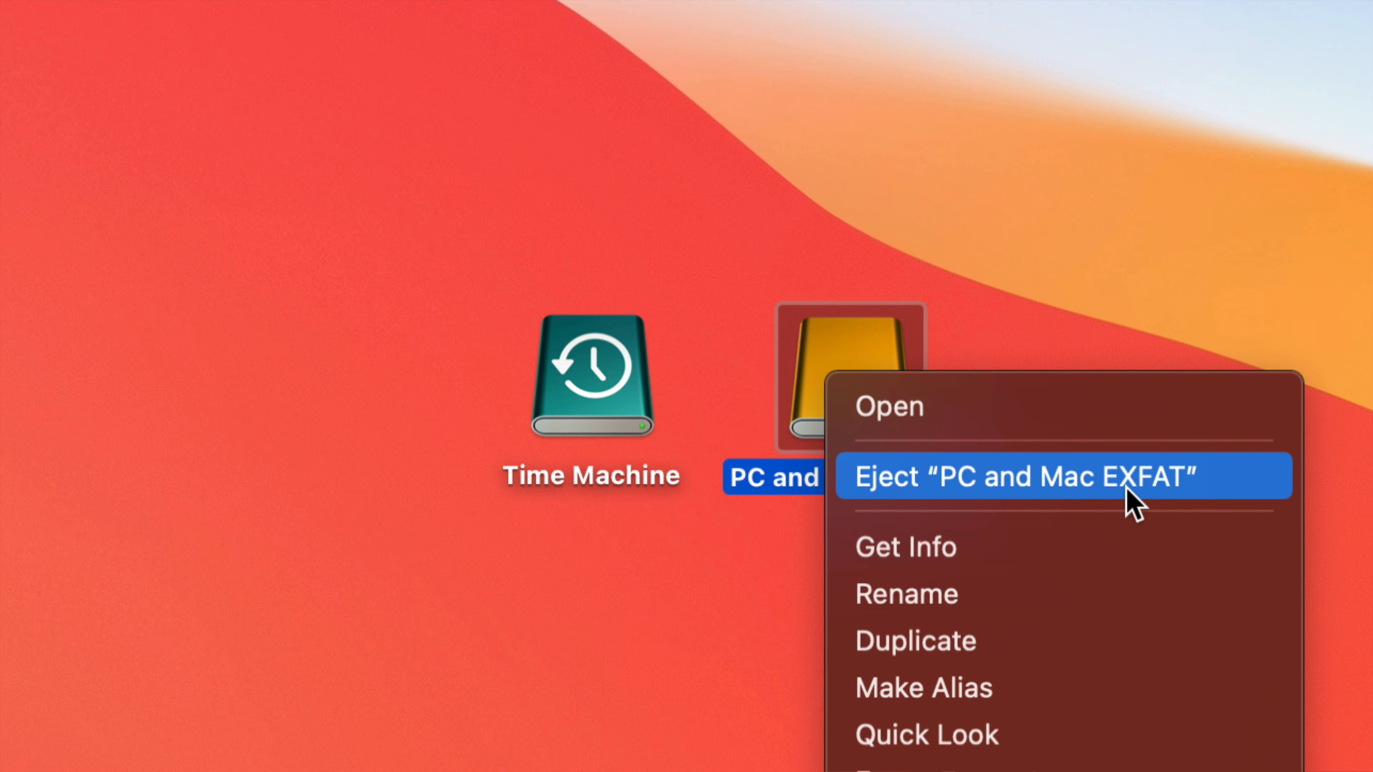
key("alt")
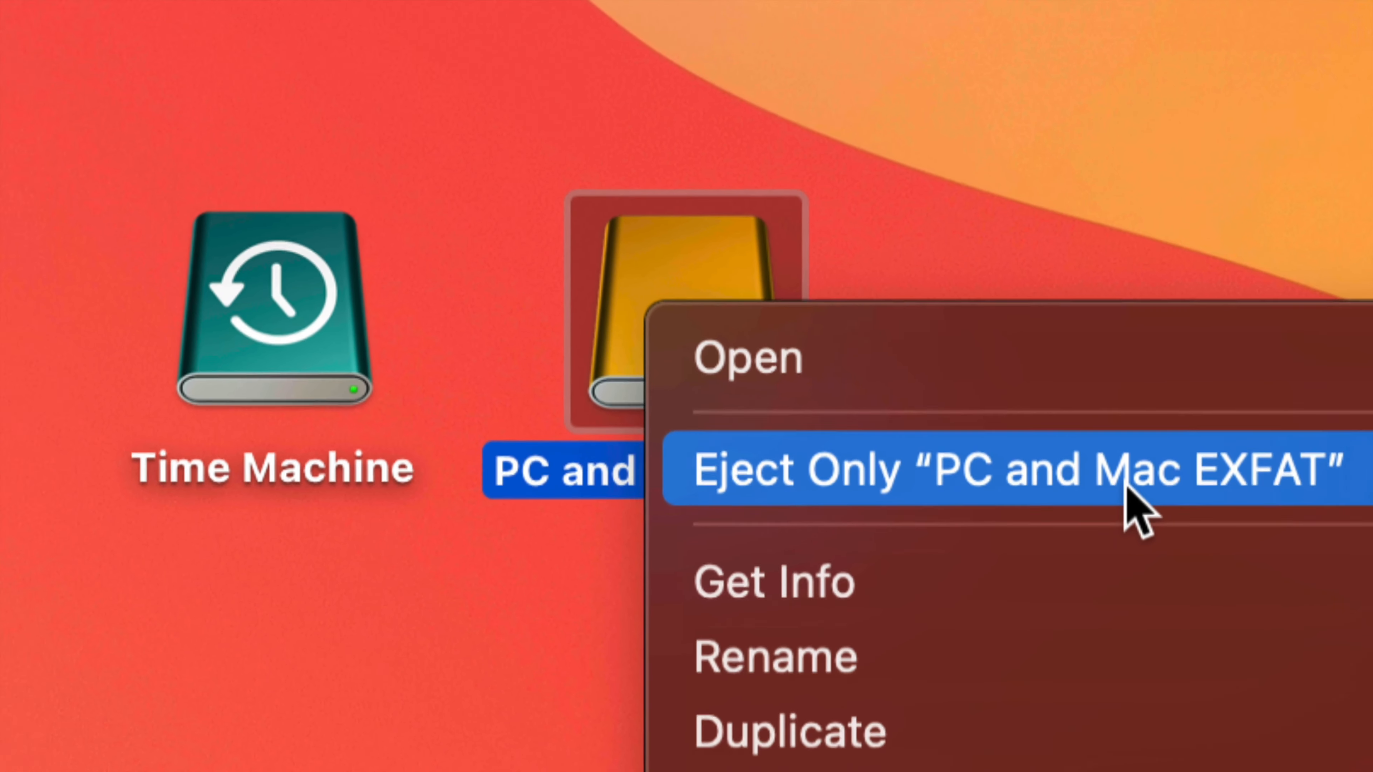
left_click(865, 487)
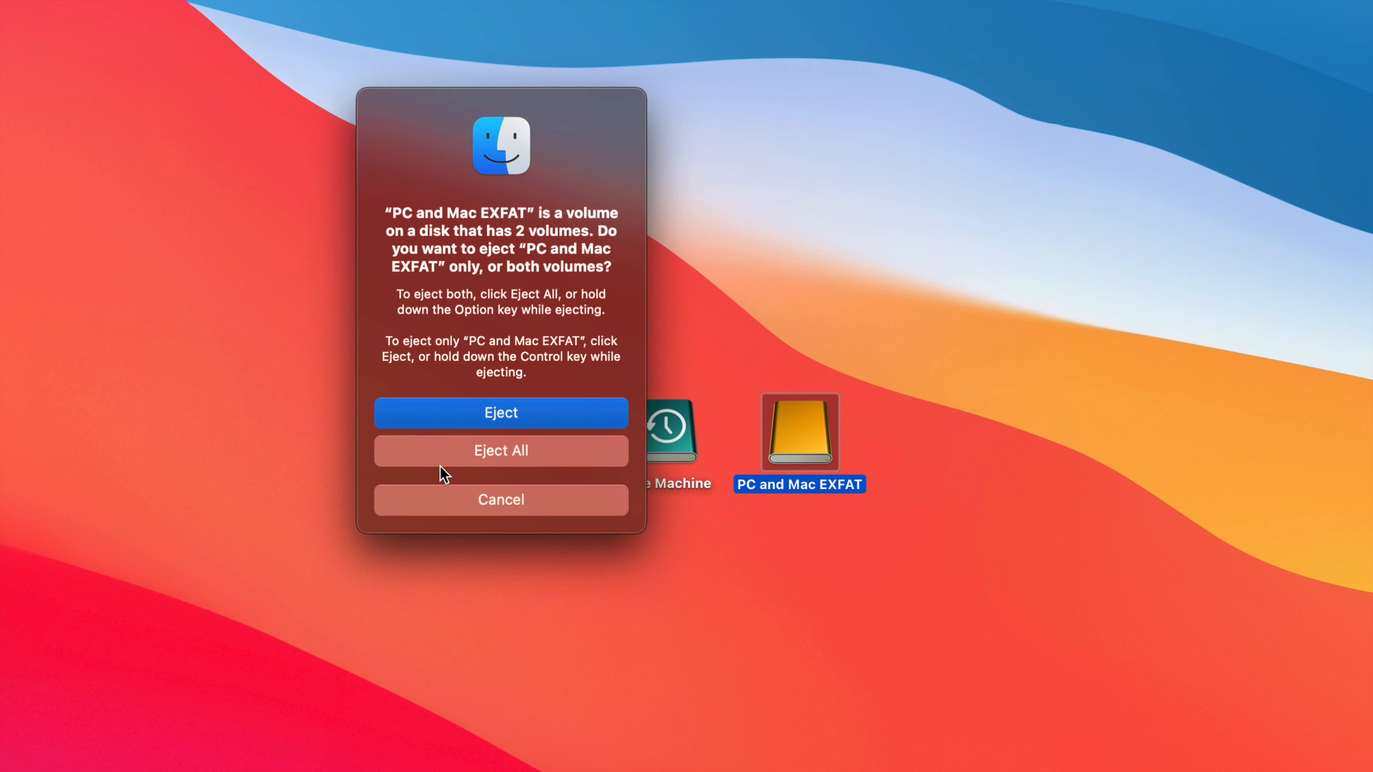
left_click(491, 448)
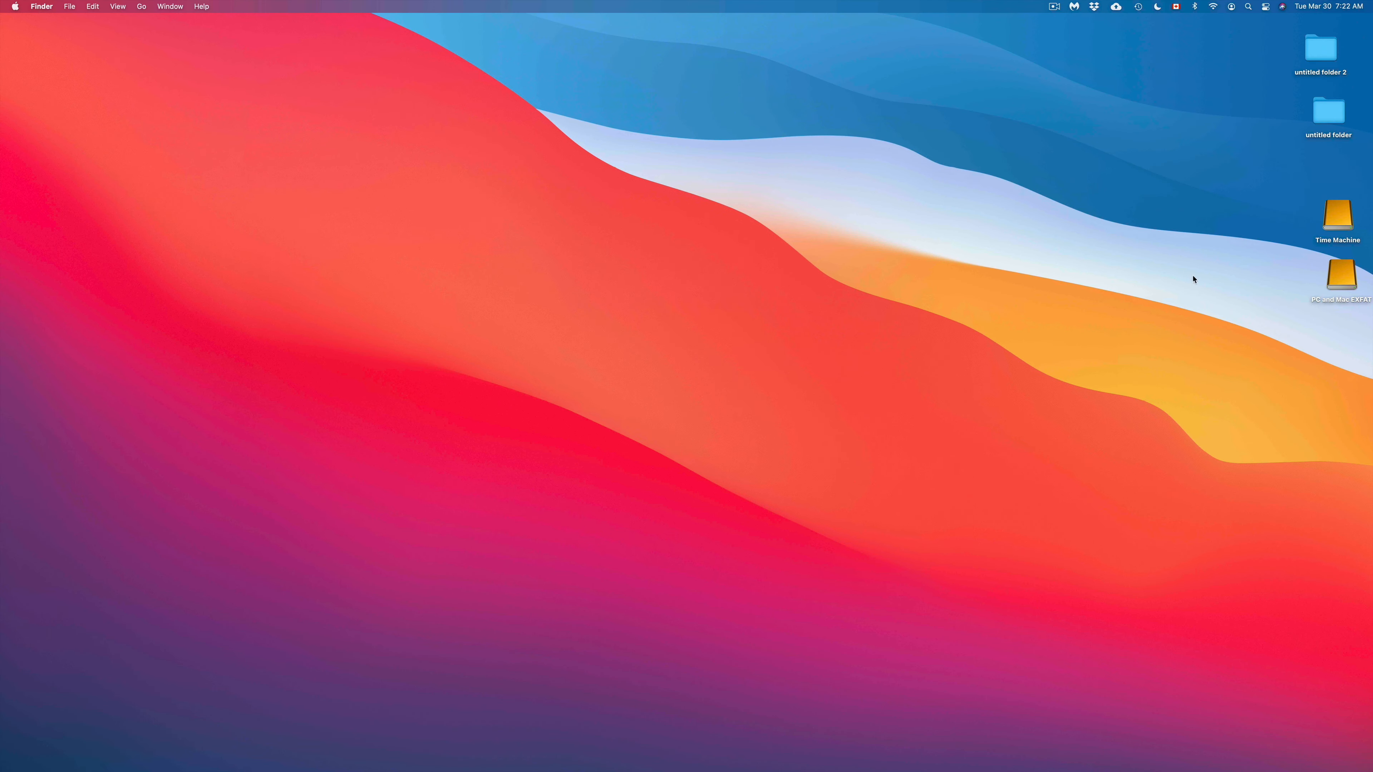
Step: Move the Time Machine and PC and Mac EXFAT drives to the middle of the desktop and arrange them side by side
left_click_drag(1238, 206, 1359, 303)
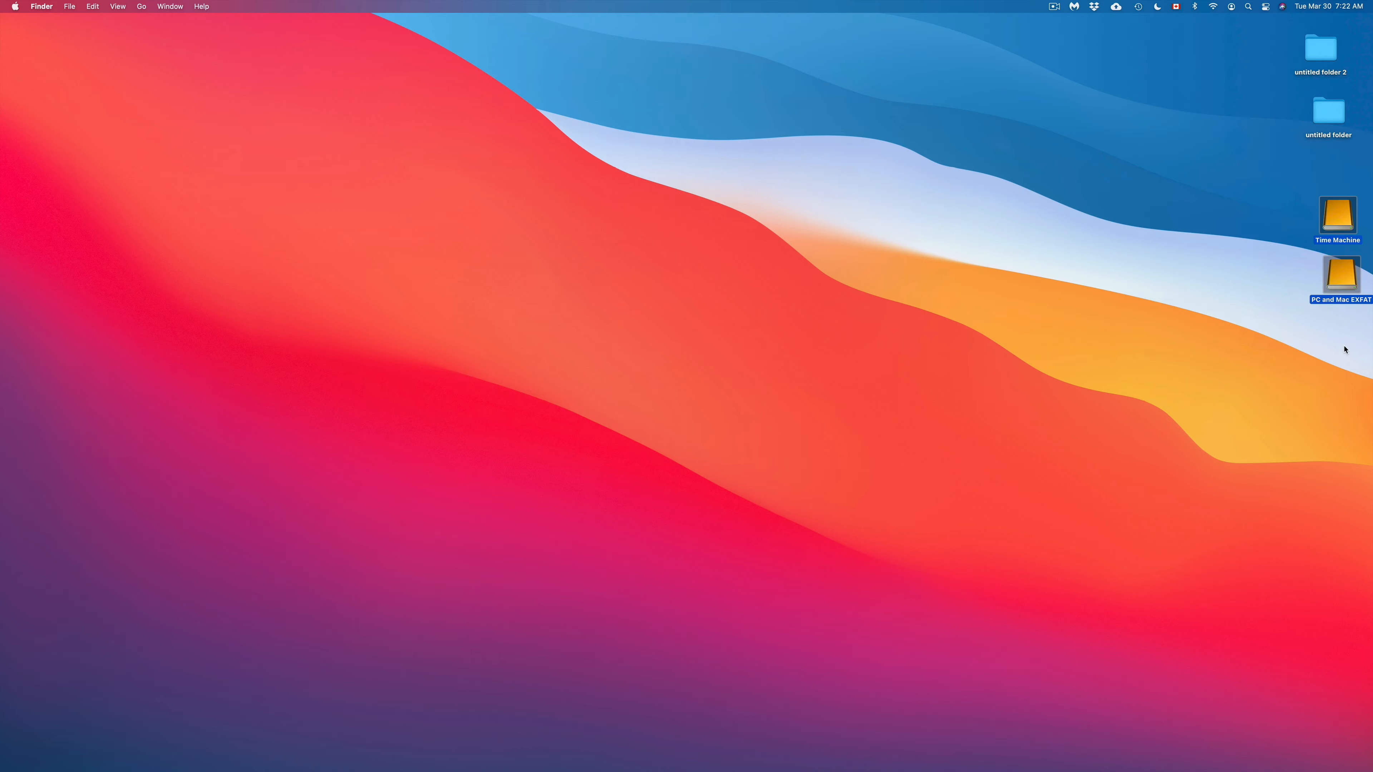
left_click_drag(1318, 220, 894, 223)
left_click(987, 224)
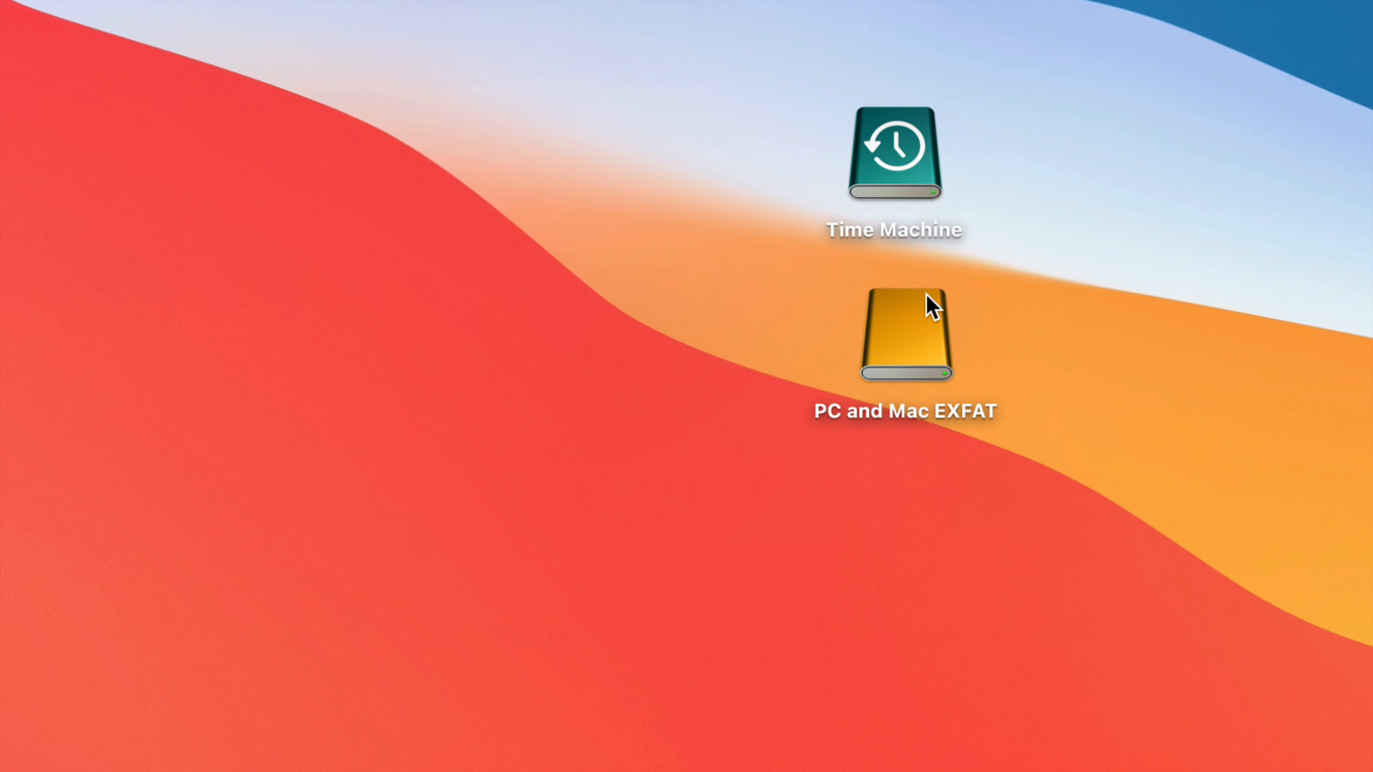
left_click_drag(932, 193, 595, 484)
left_click_drag(932, 354, 740, 487)
left_click(641, 476)
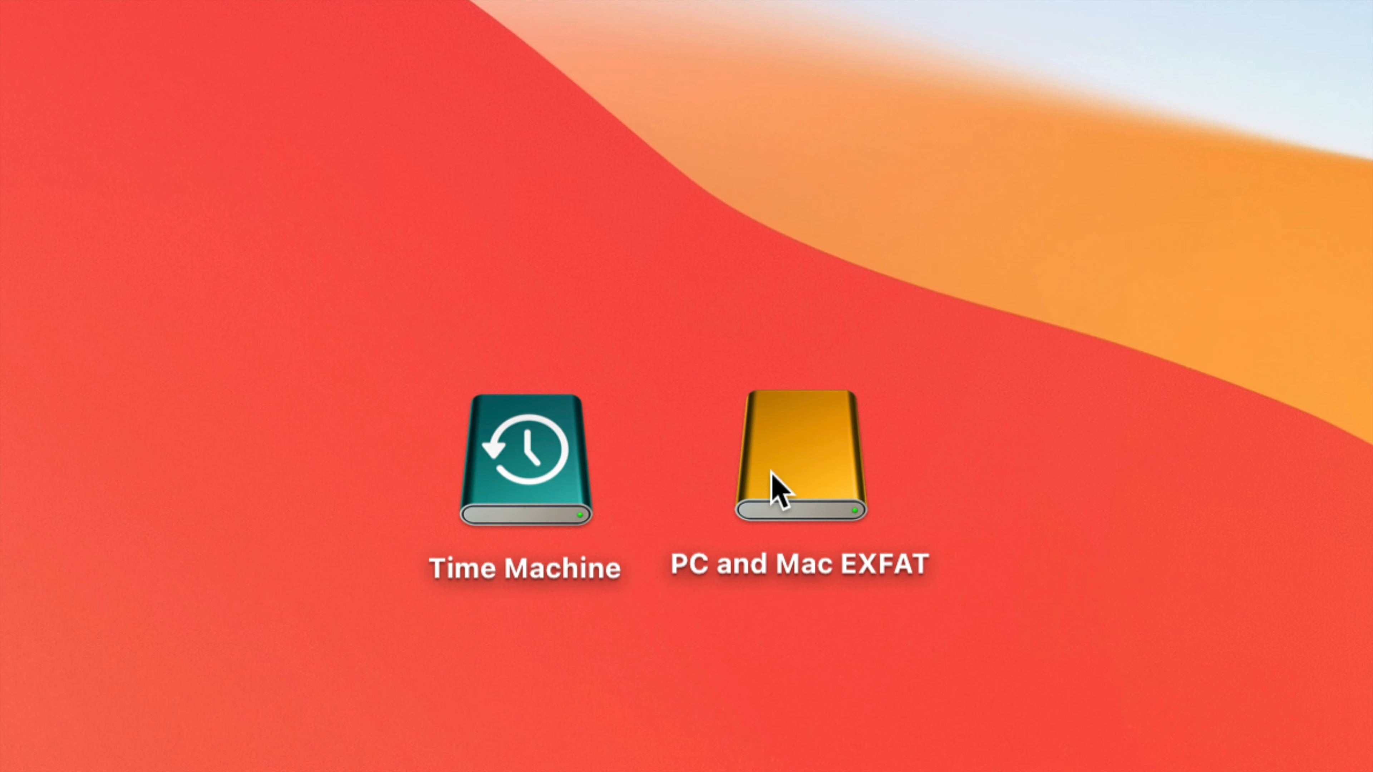
left_click_drag(772, 481, 794, 498)
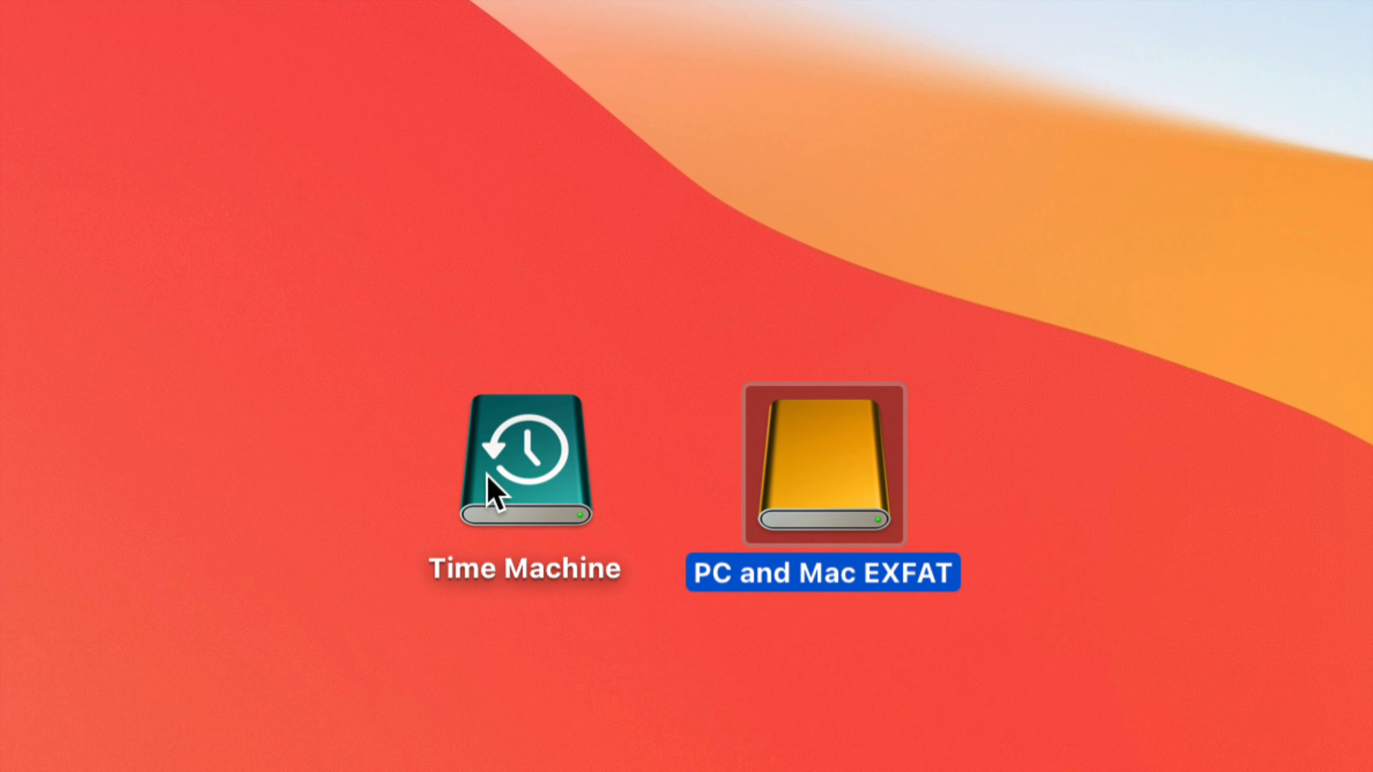
left_click(520, 472)
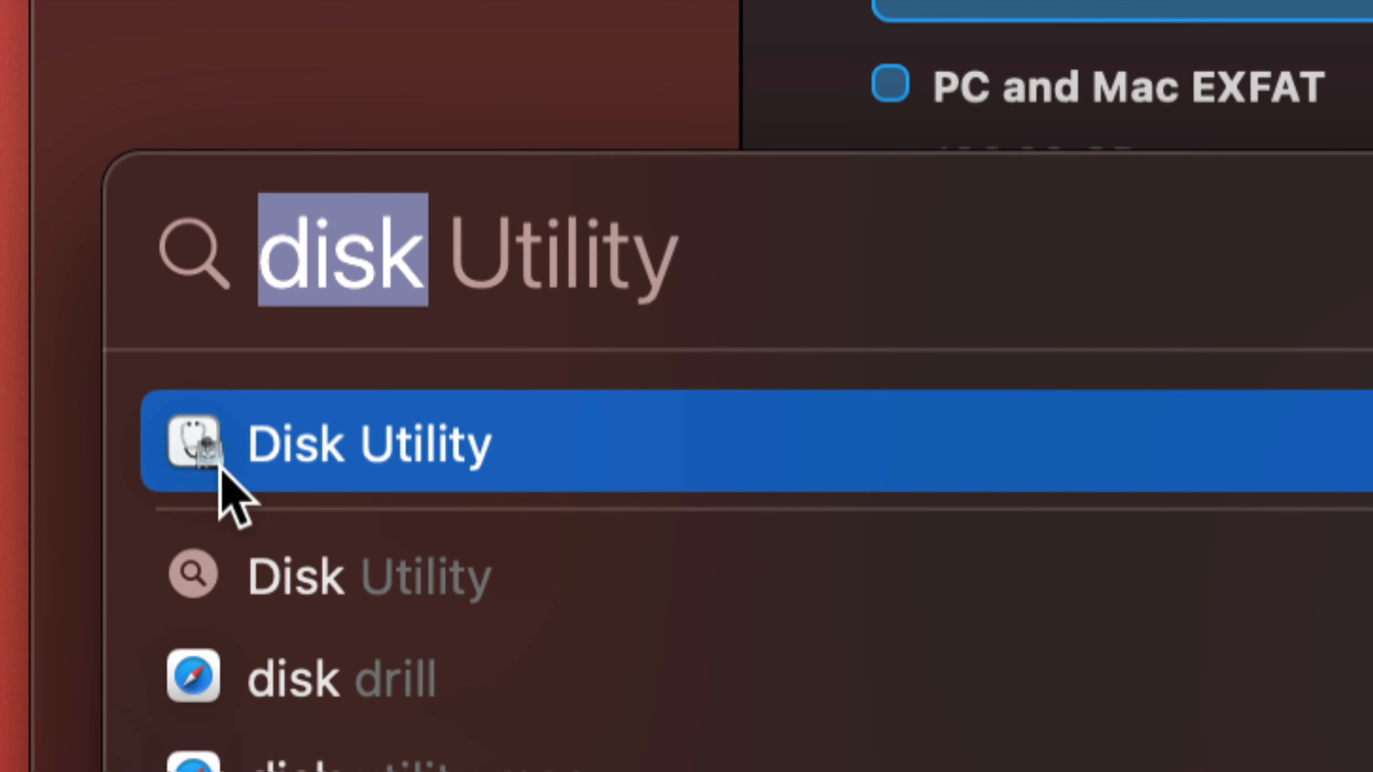
Step: Open Disk Utility and set its sidebar view to show all devices
left_click(248, 470)
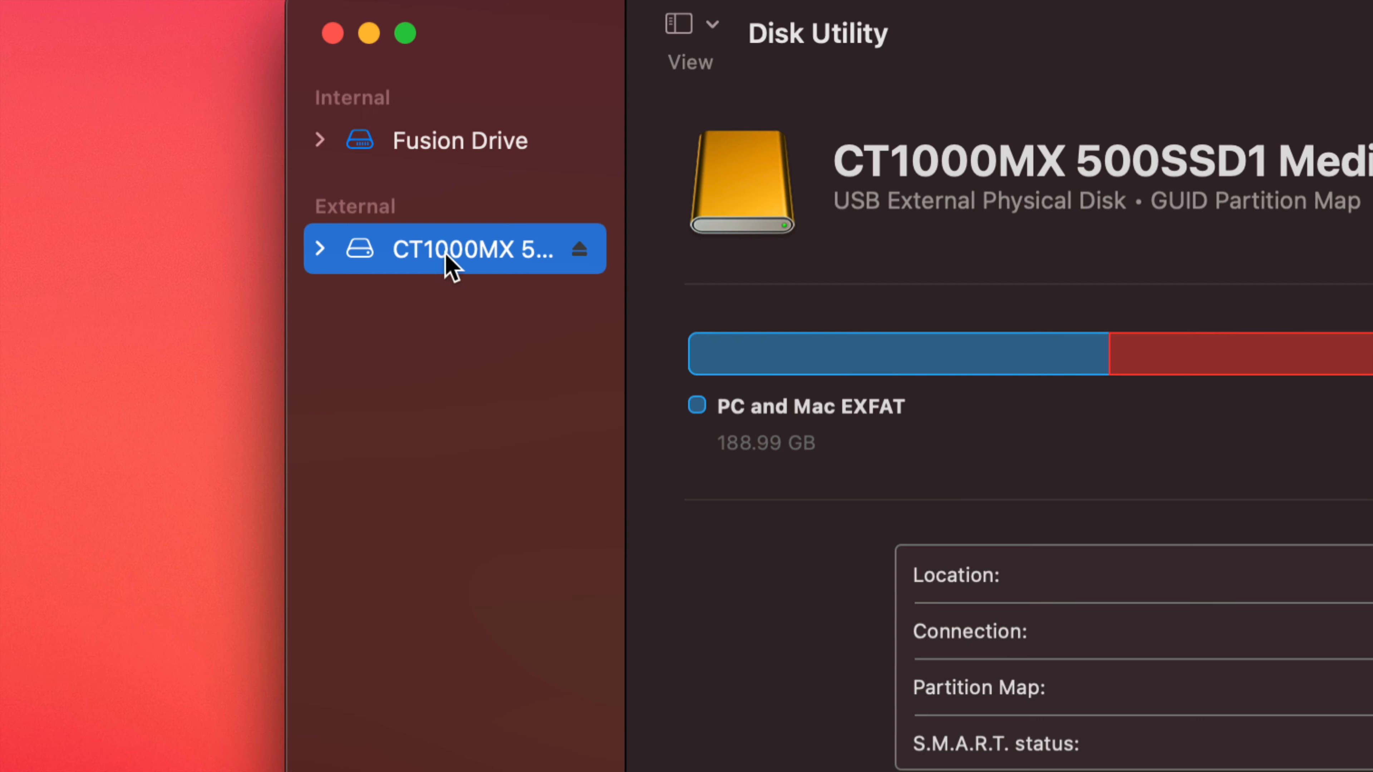
left_click(712, 24)
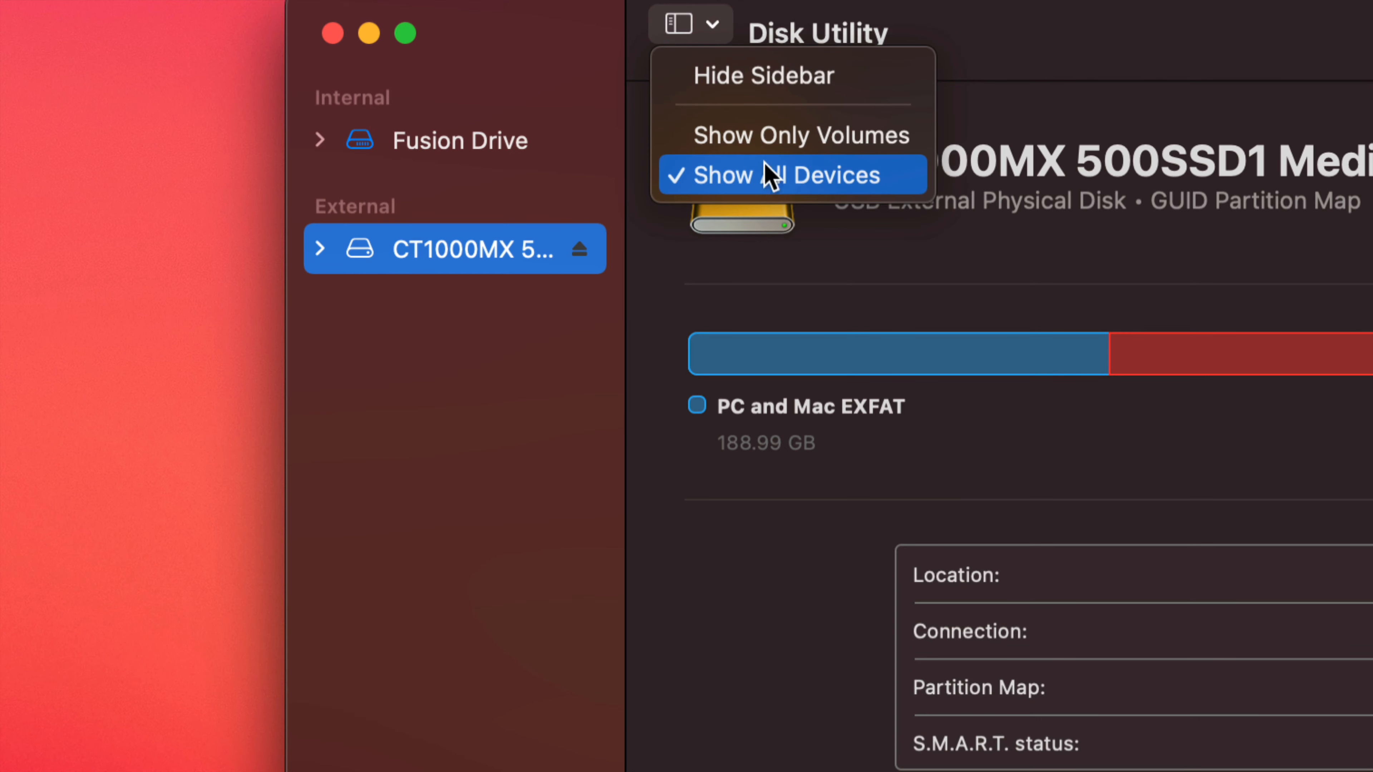
left_click(863, 178)
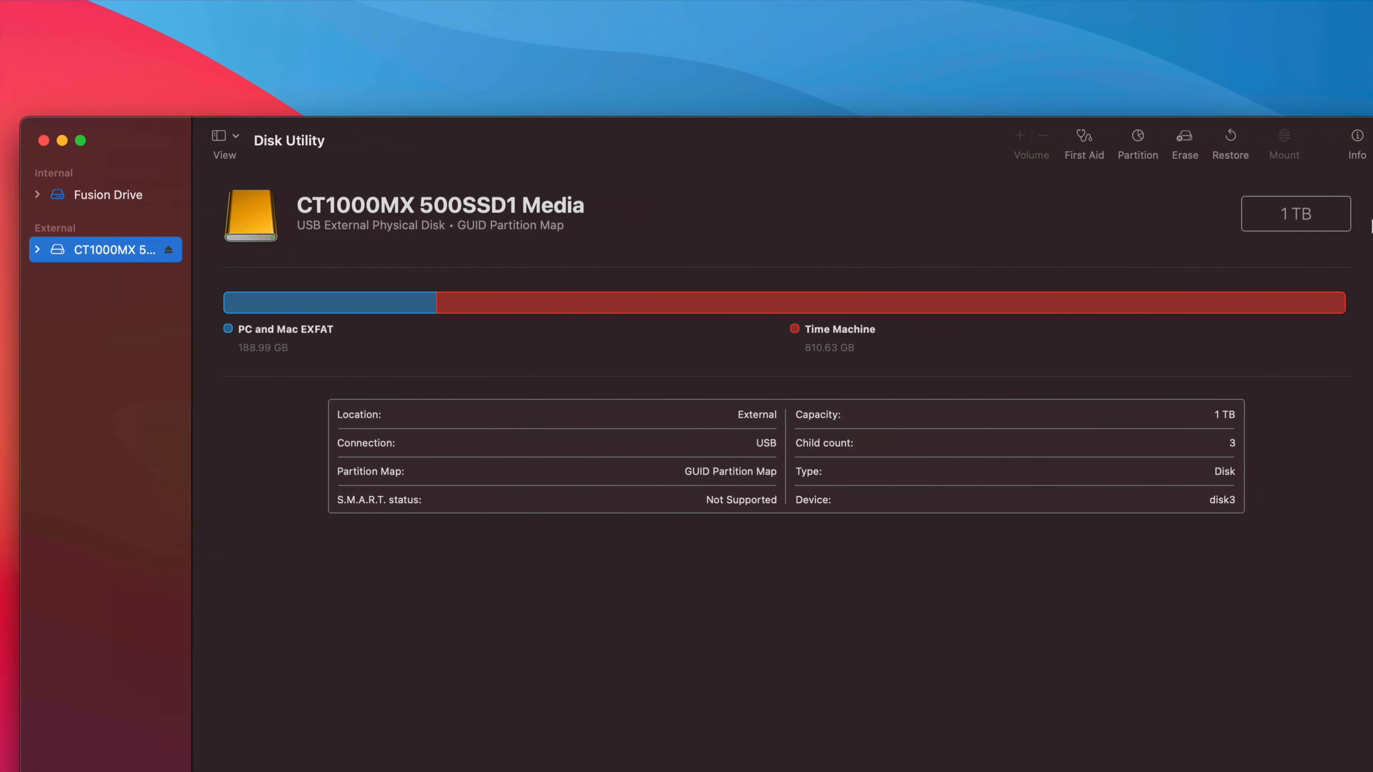
Step: Erase CT1000MX 500SSD1 Media as Untitled in Mac OS Extended (Journaled) format with the GUID Partition Map scheme
left_click(1180, 140)
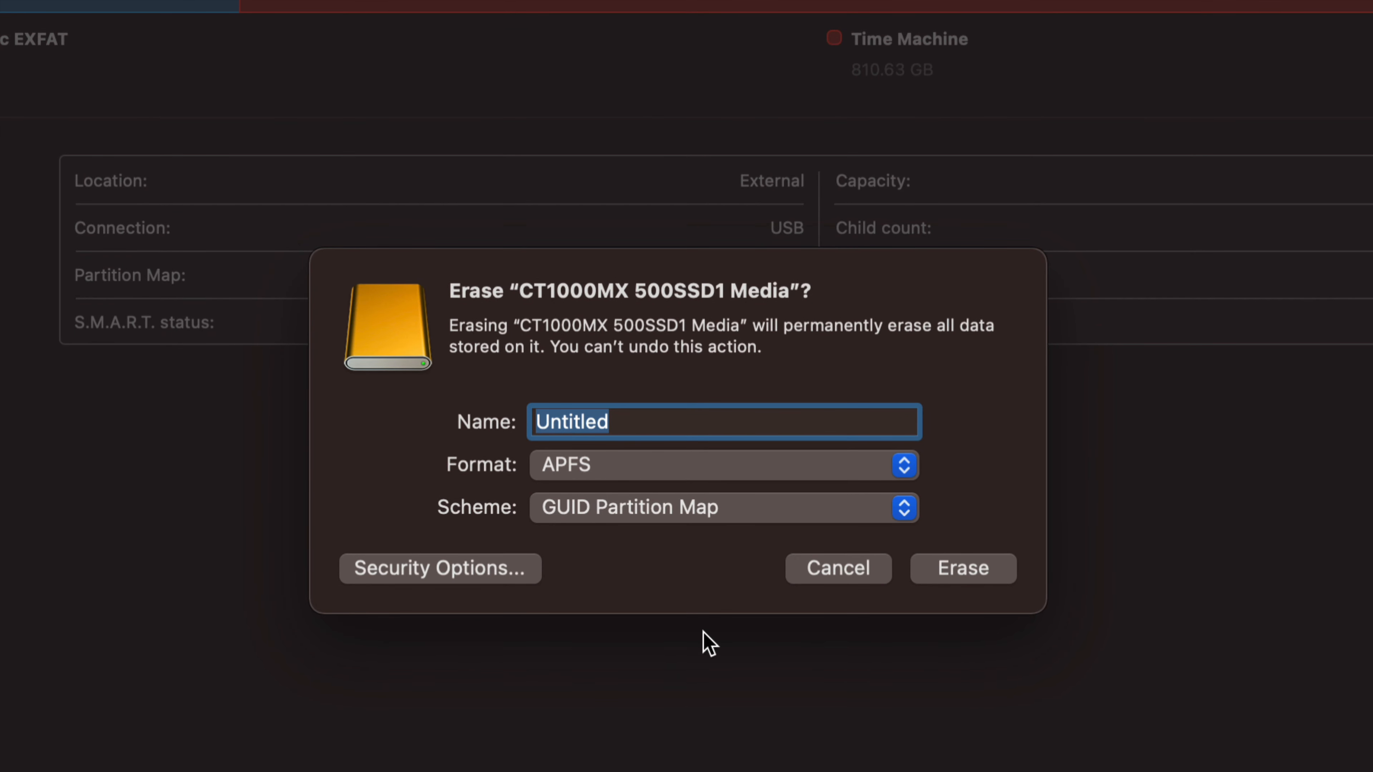
left_click(881, 472)
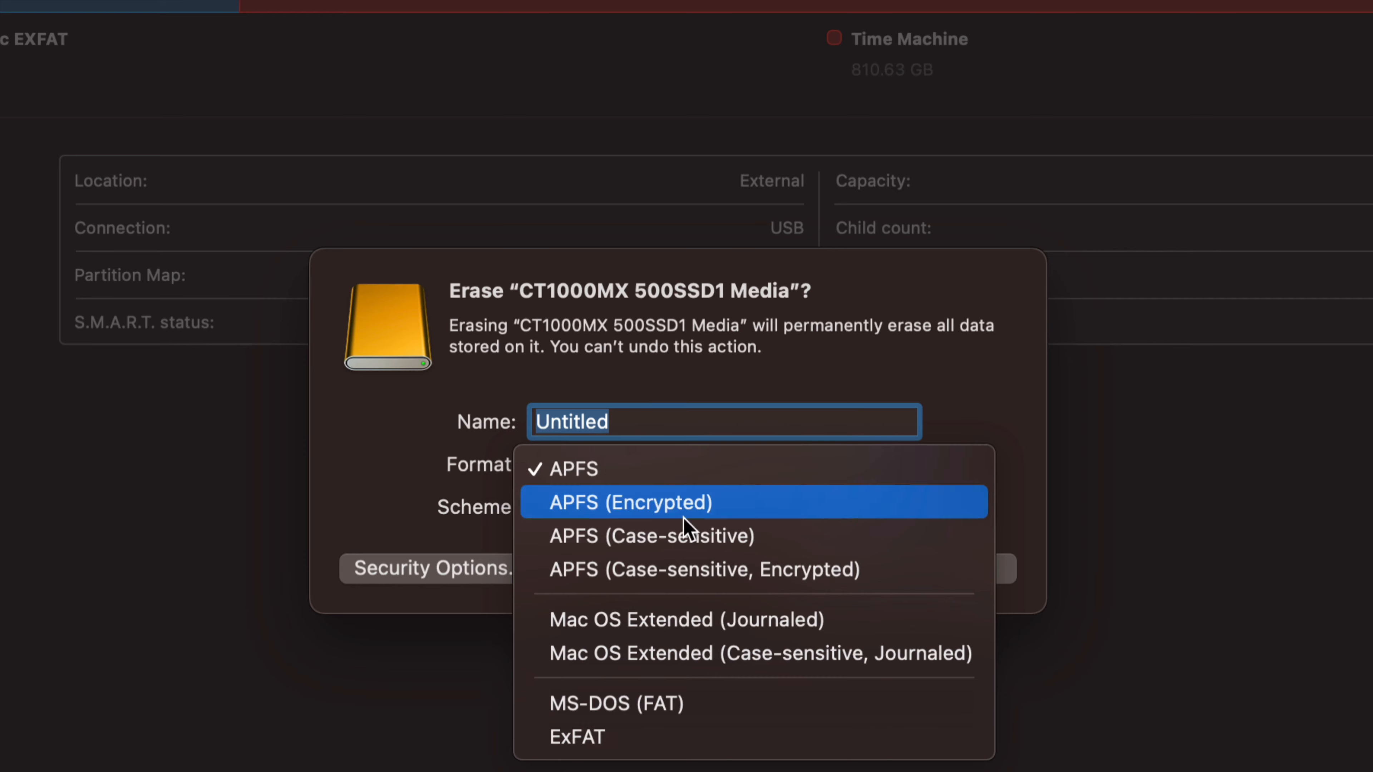
left_click(685, 624)
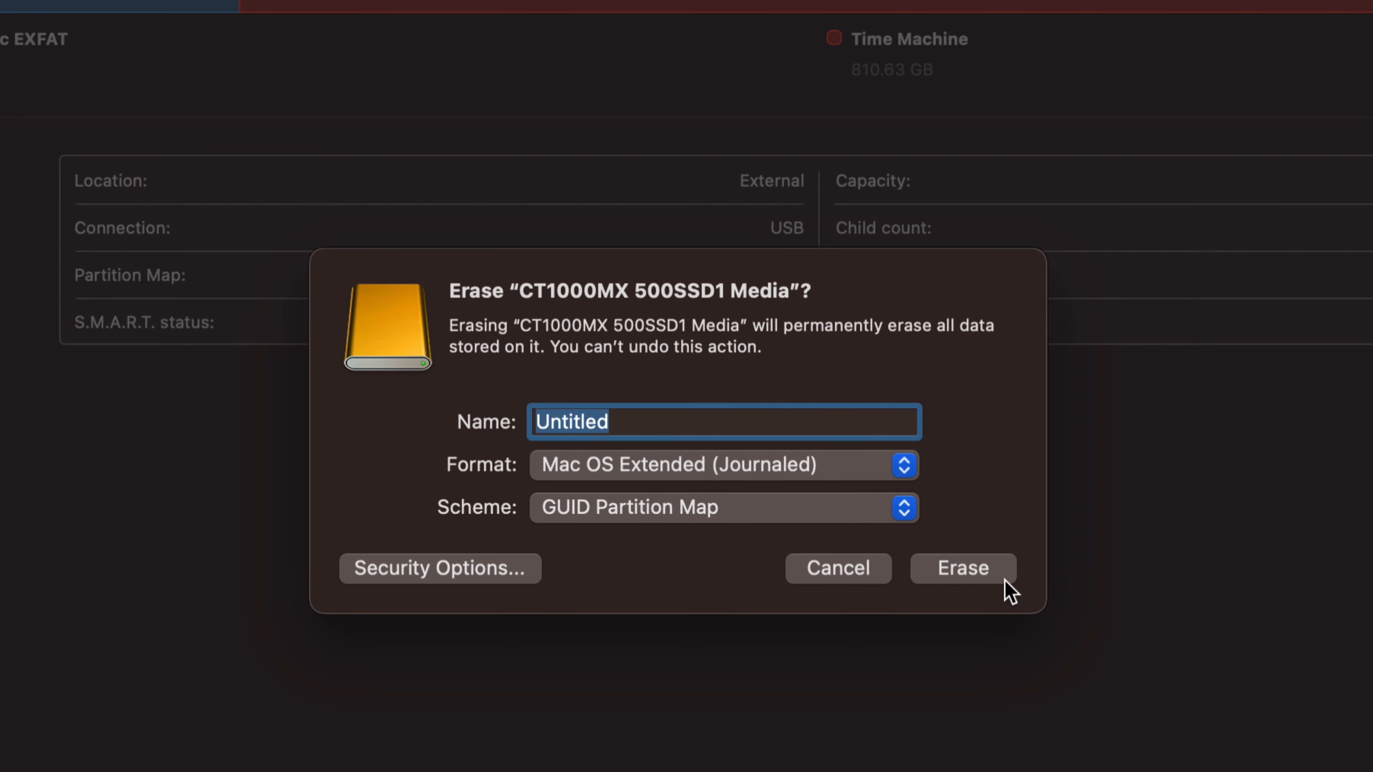
left_click(970, 572)
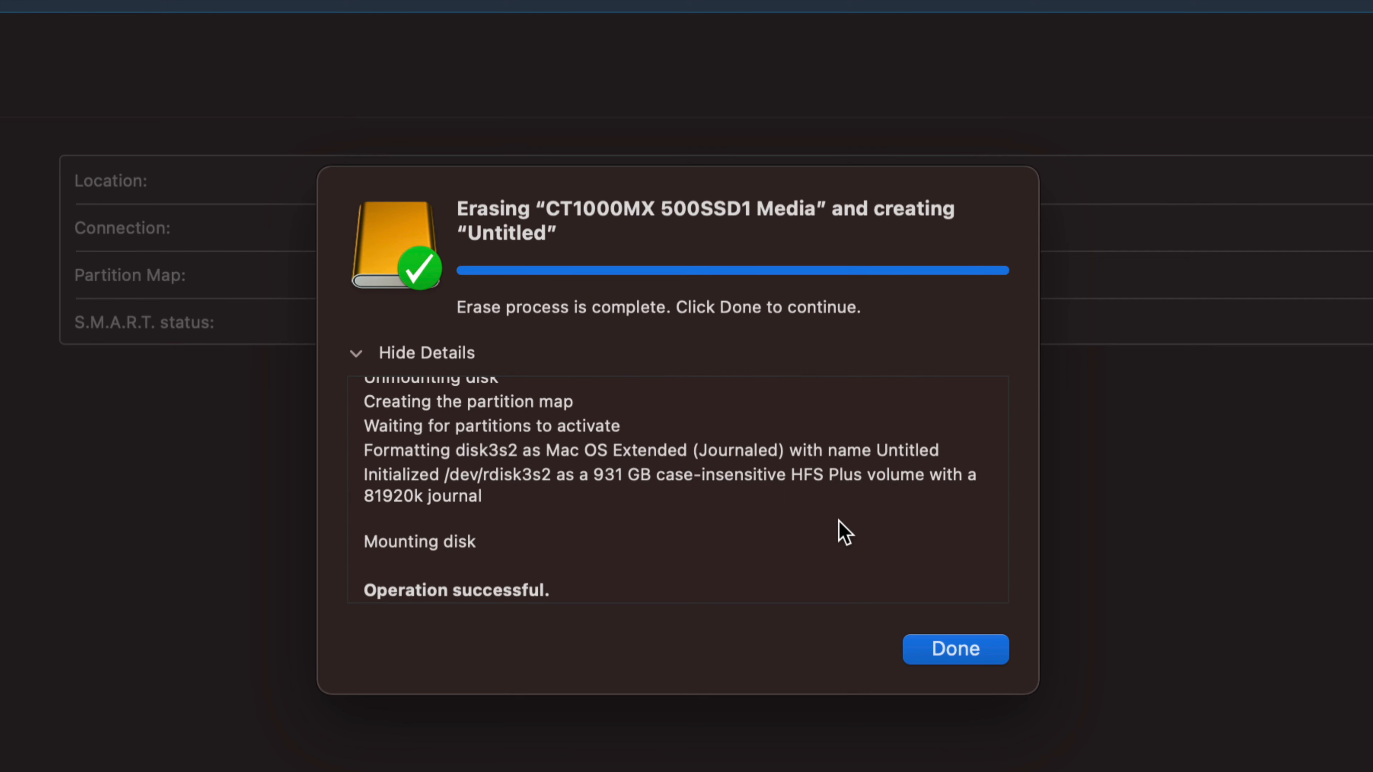
left_click(977, 659)
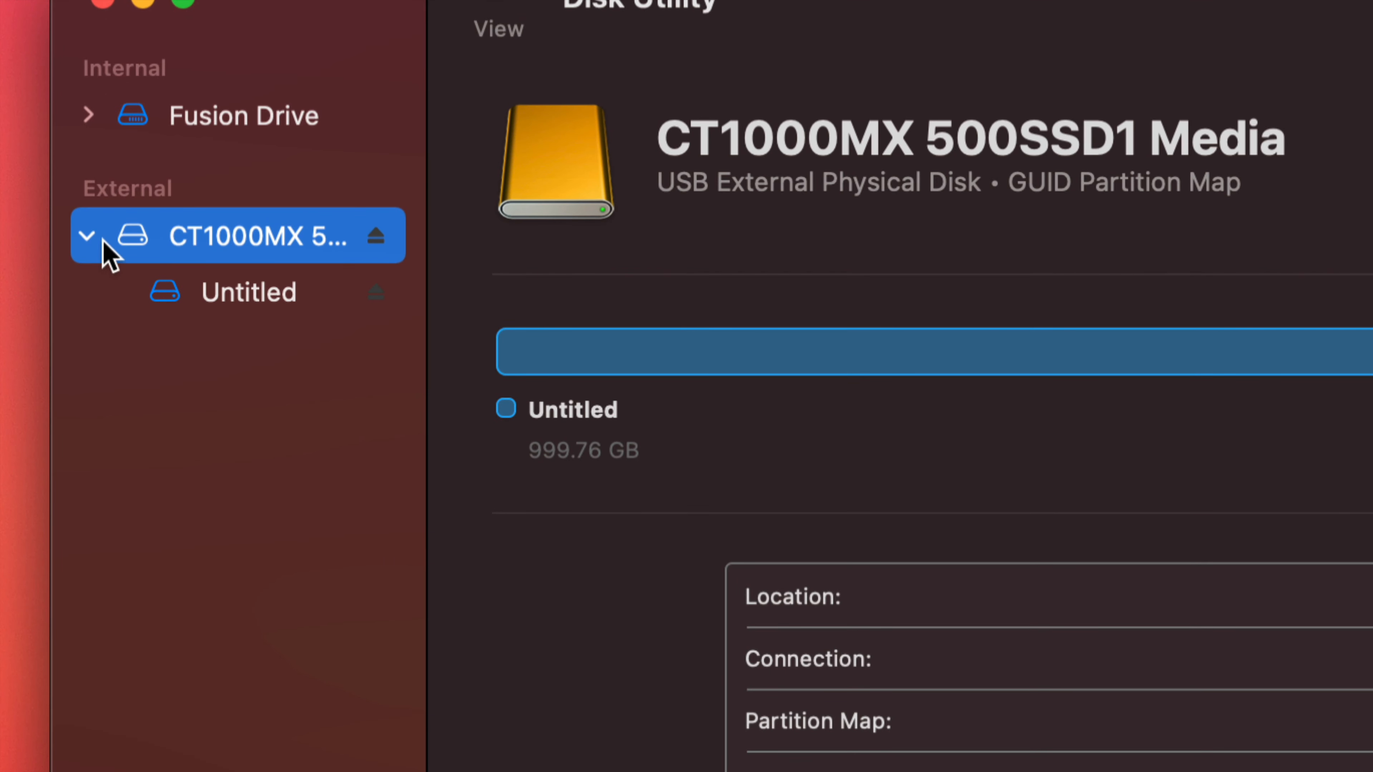
Step: Collapse and expand the external CT1000MX disk, and view the details of its Untitled volume
left_click(87, 237)
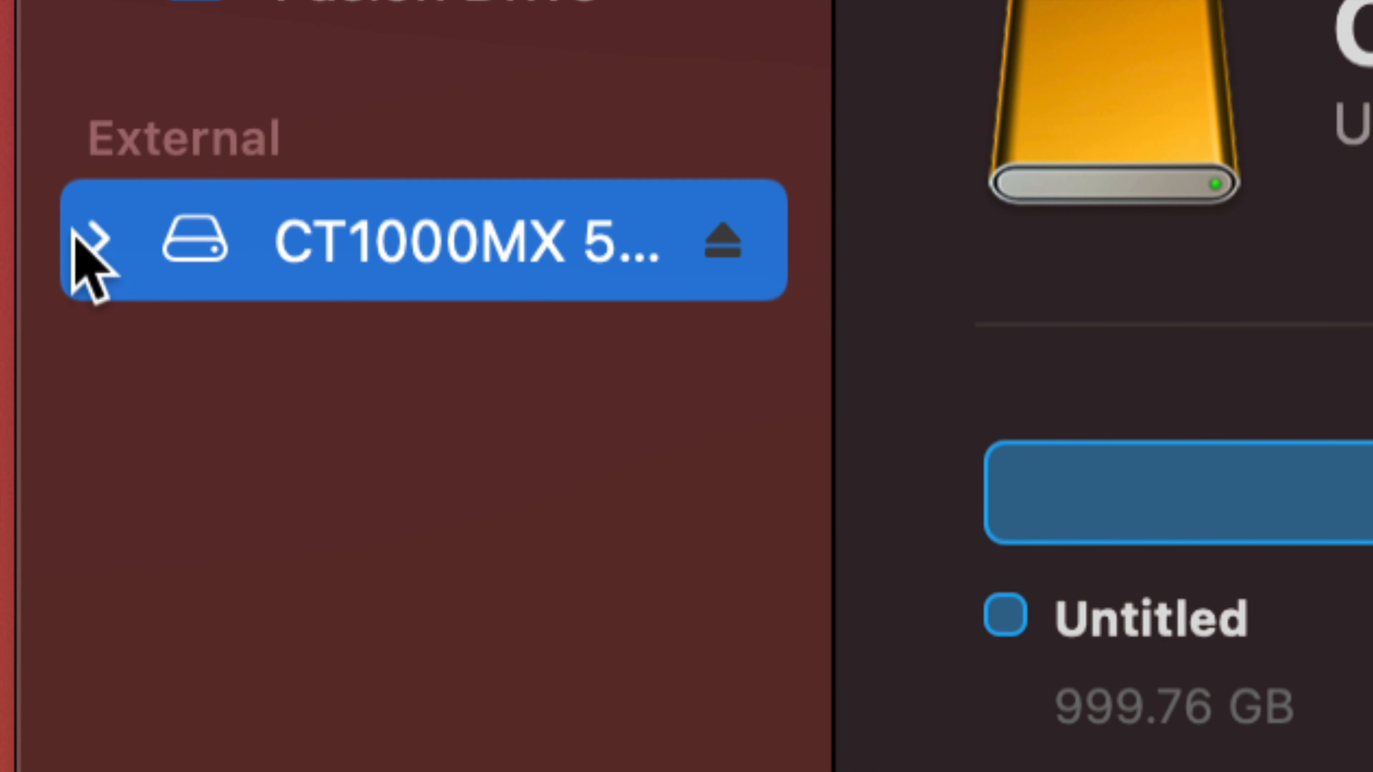
left_click(94, 239)
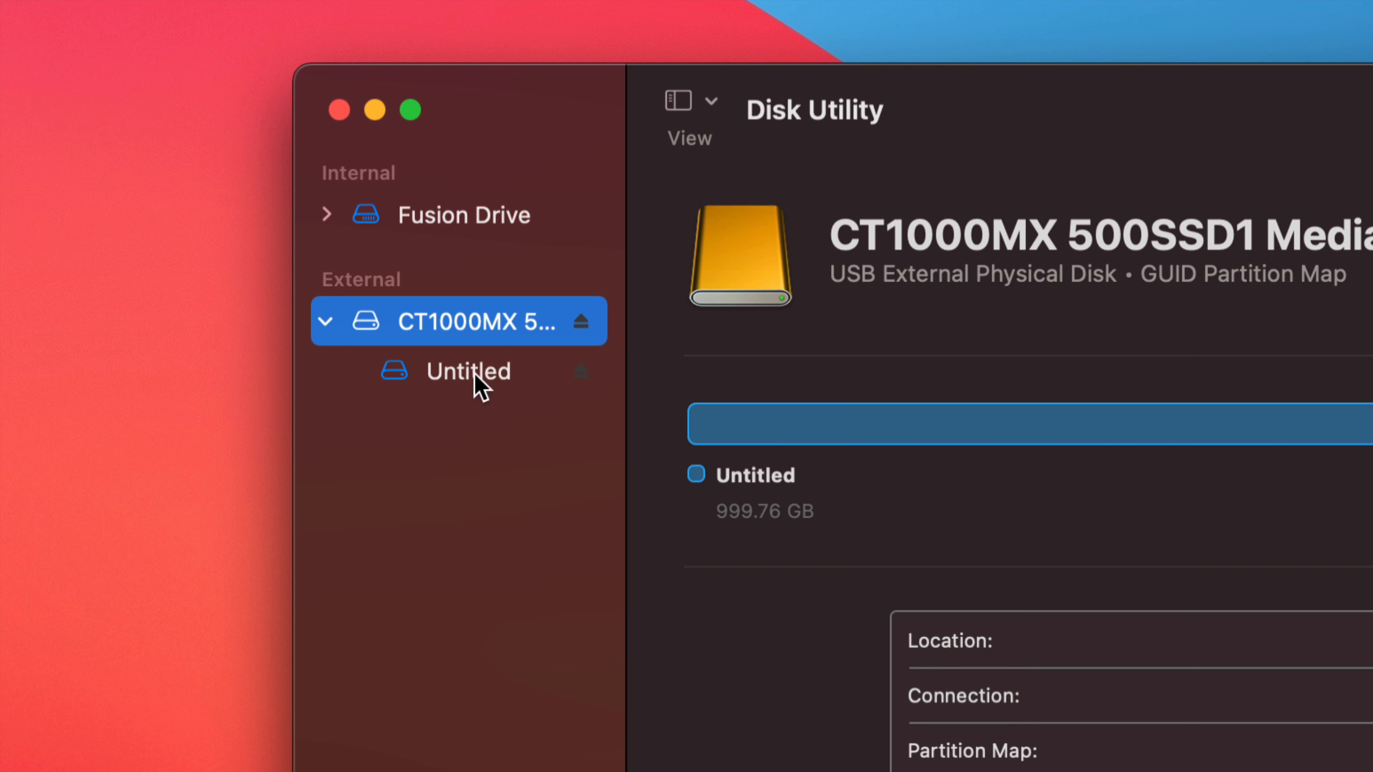
left_click(474, 375)
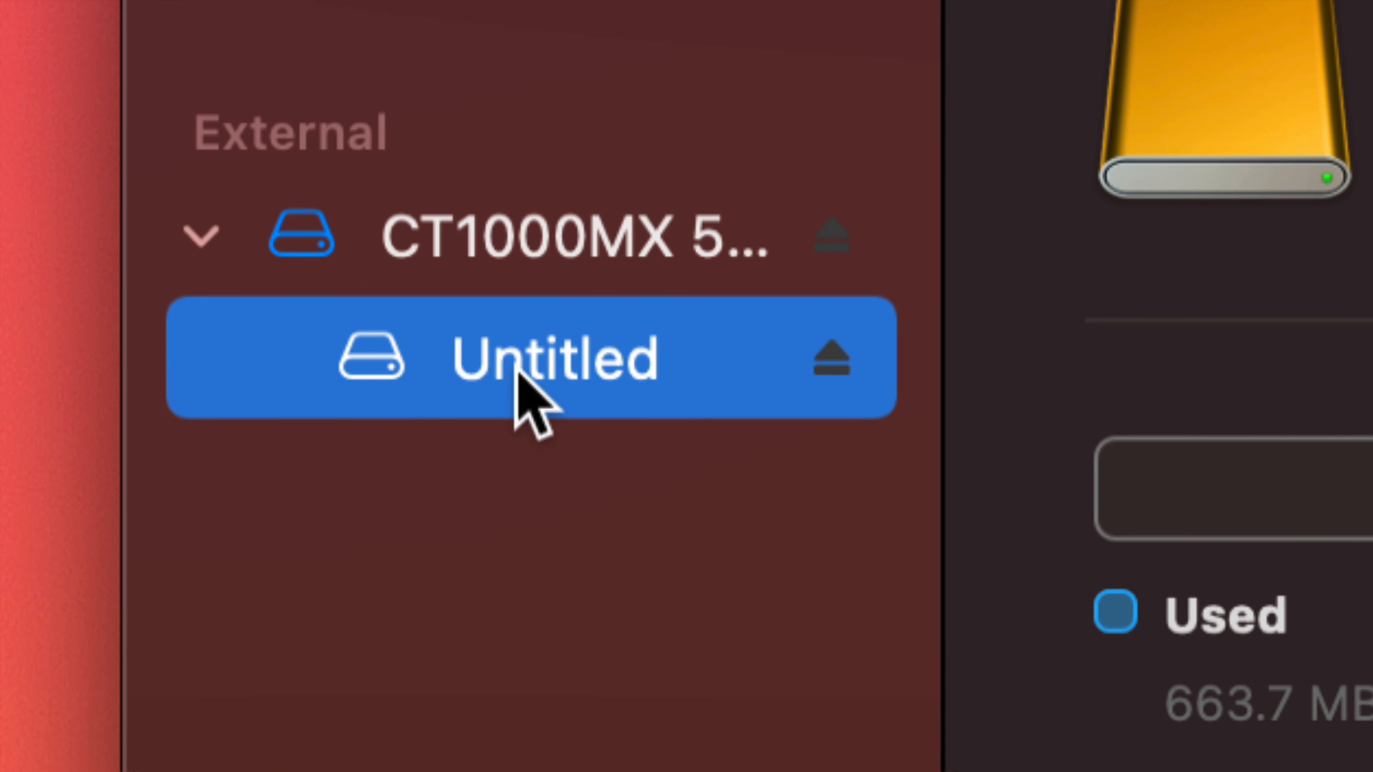
Step: Start partitioning the whole CT1000MX 500SSD1 Media disk and add two partitions to make three in total
left_click(507, 259)
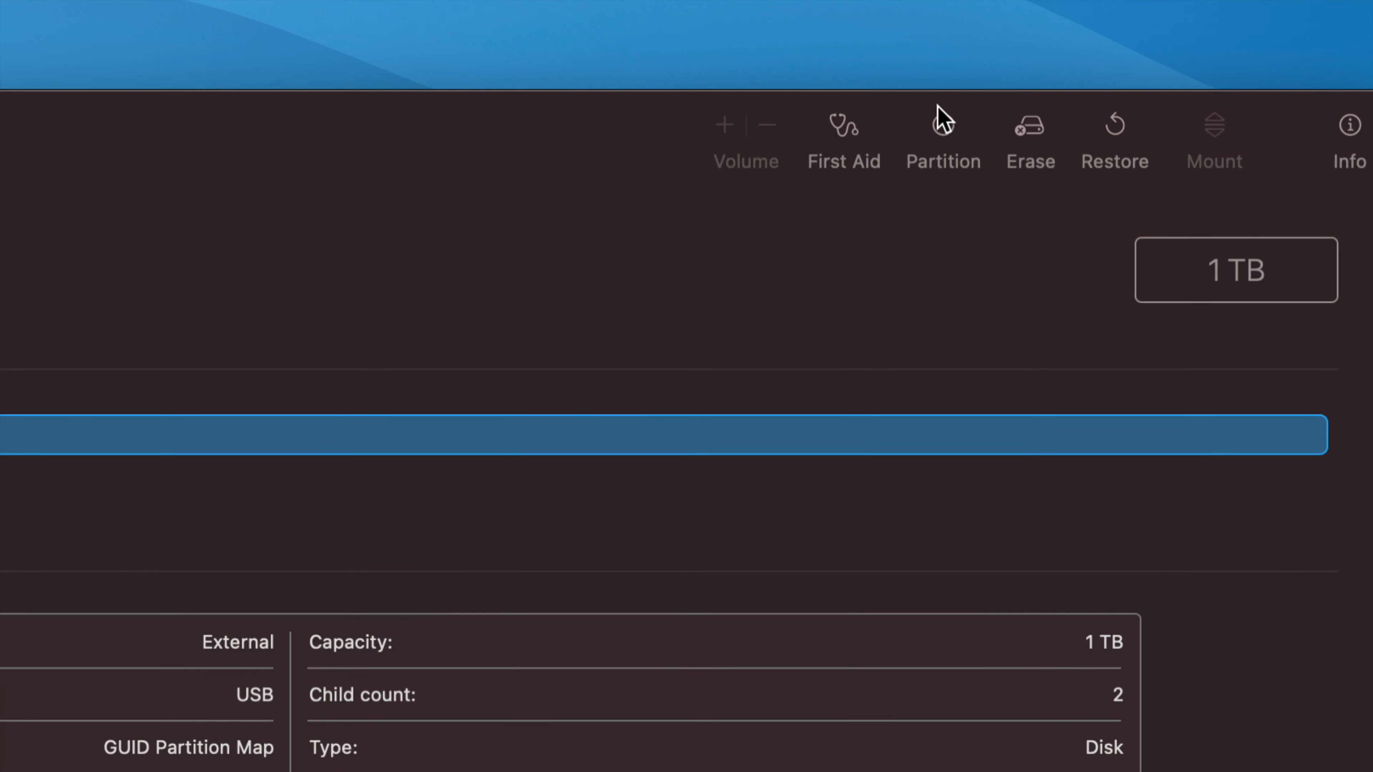
left_click(939, 111)
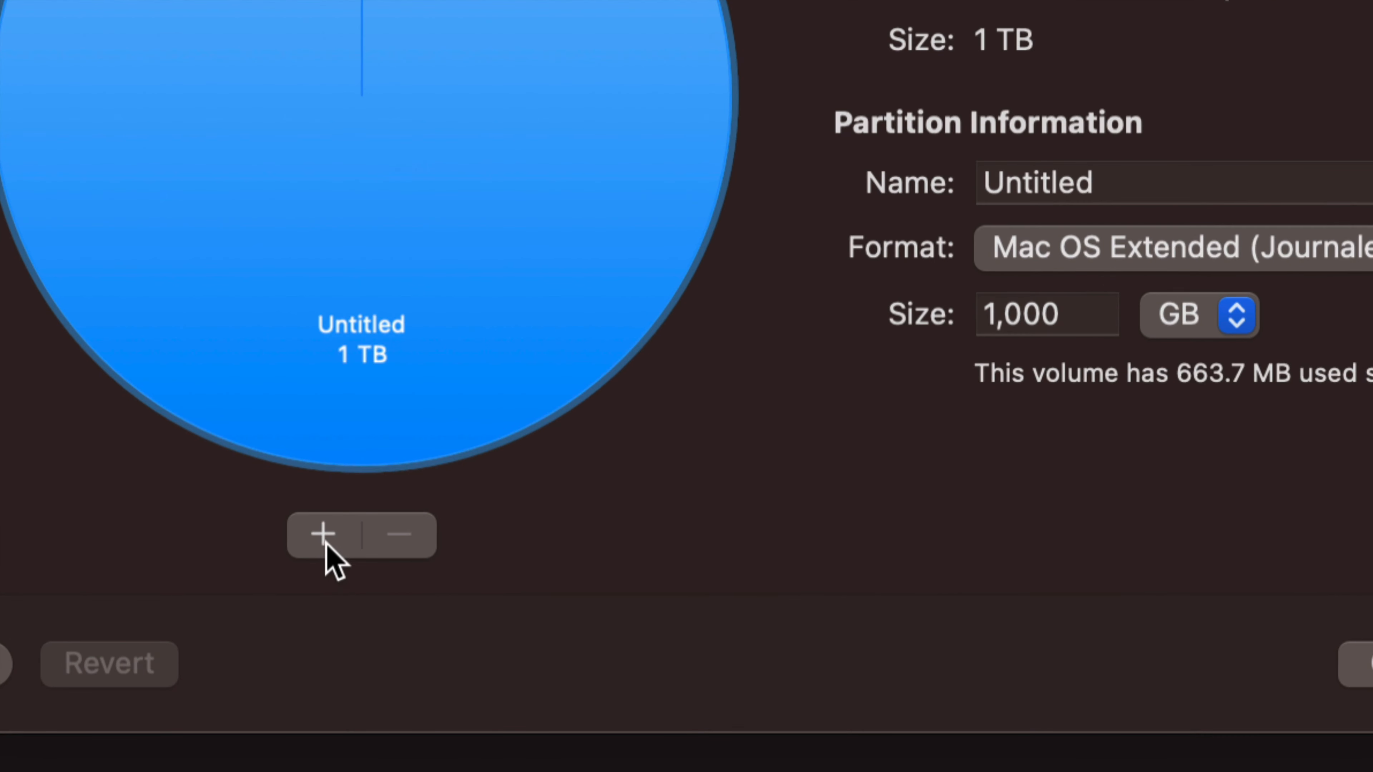
left_click(325, 542)
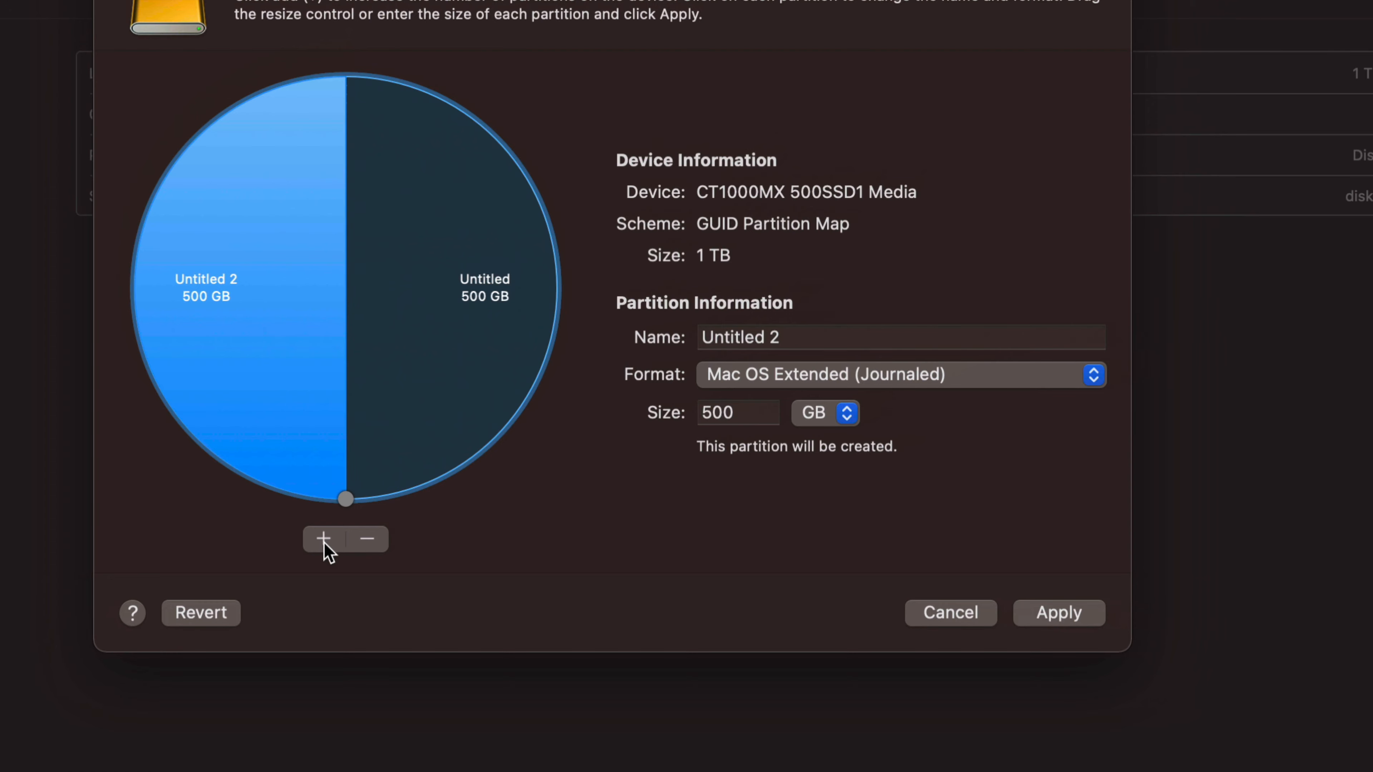
left_click(324, 541)
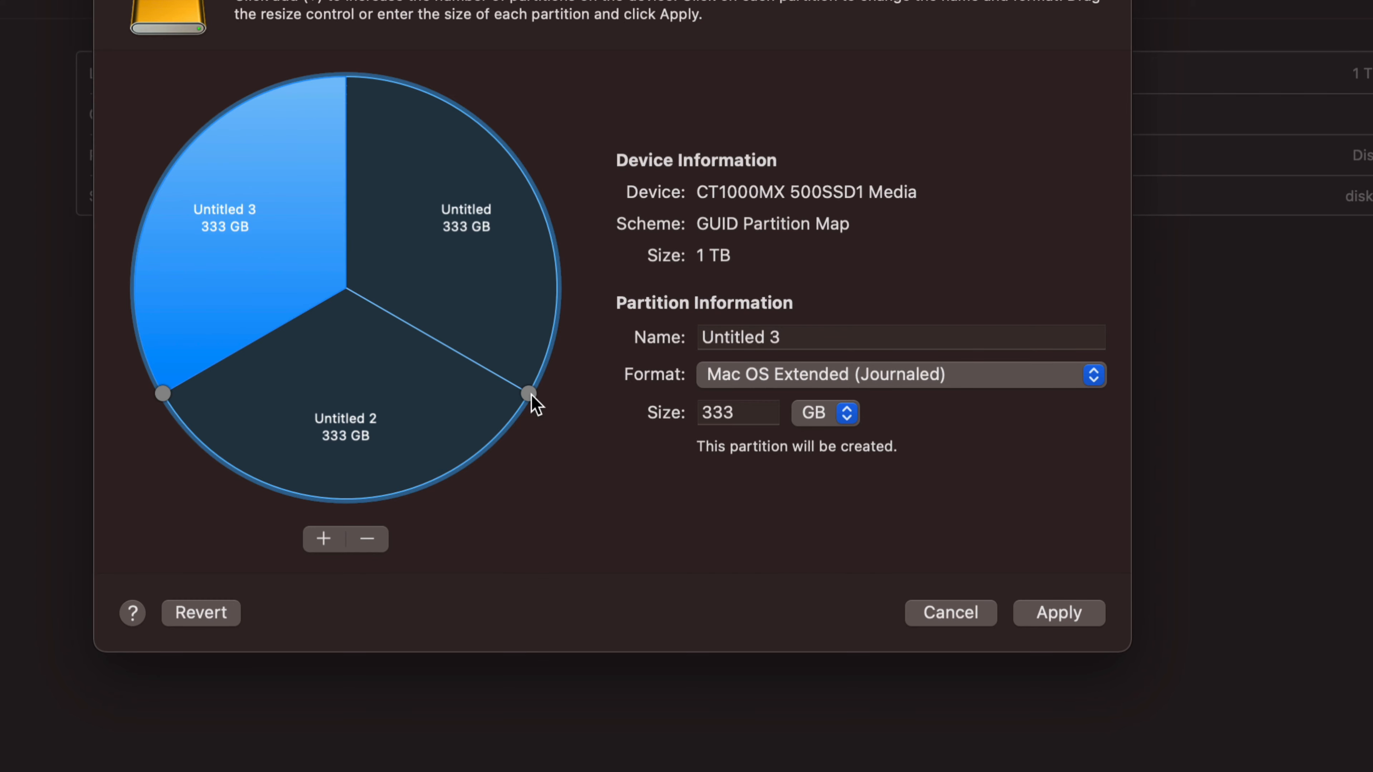
Step: Resize the partitions on the pie chart to about 342 GB for Untitled, 376 GB for Untitled 2 and 282 GB for Untitled 3
left_click_drag(531, 395, 514, 142)
left_click_drag(163, 399, 487, 444)
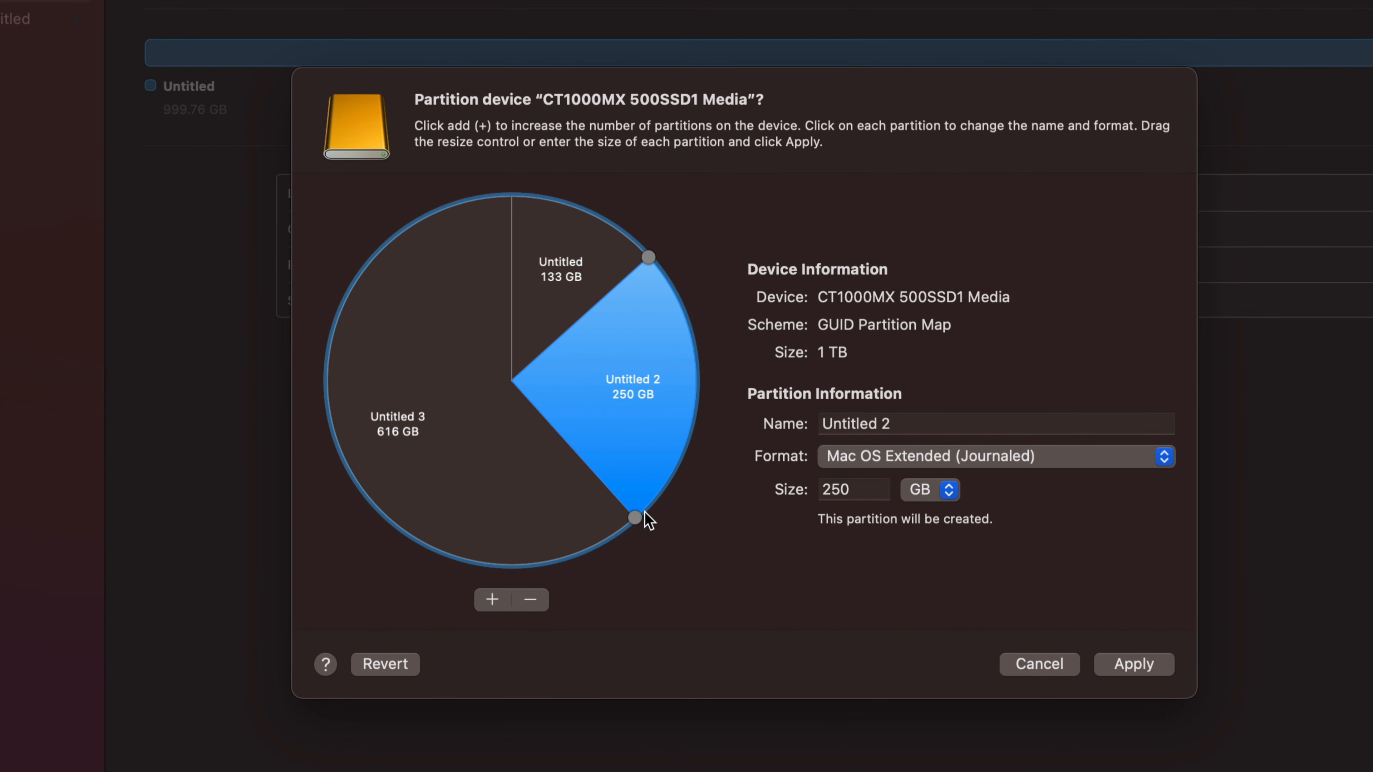
left_click_drag(636, 518, 349, 296)
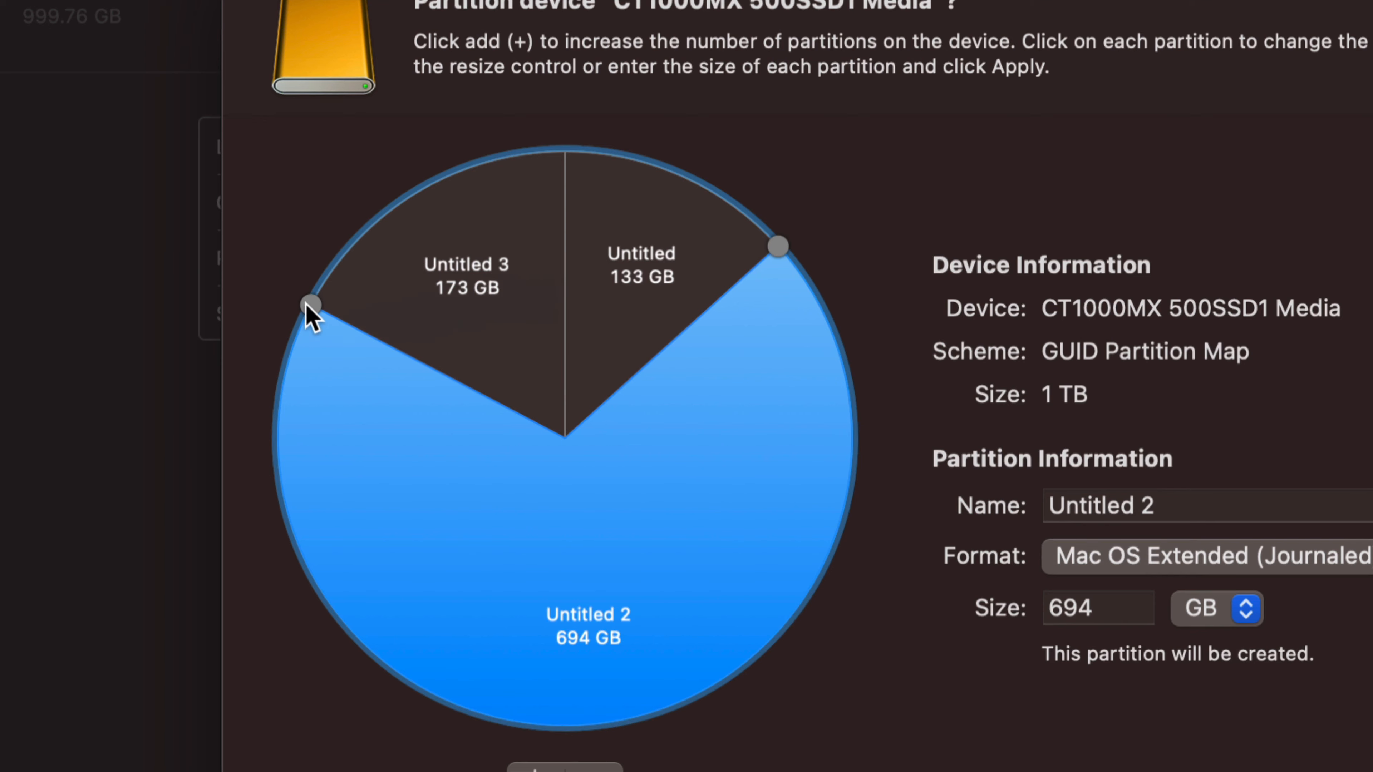
left_click_drag(309, 304, 282, 497)
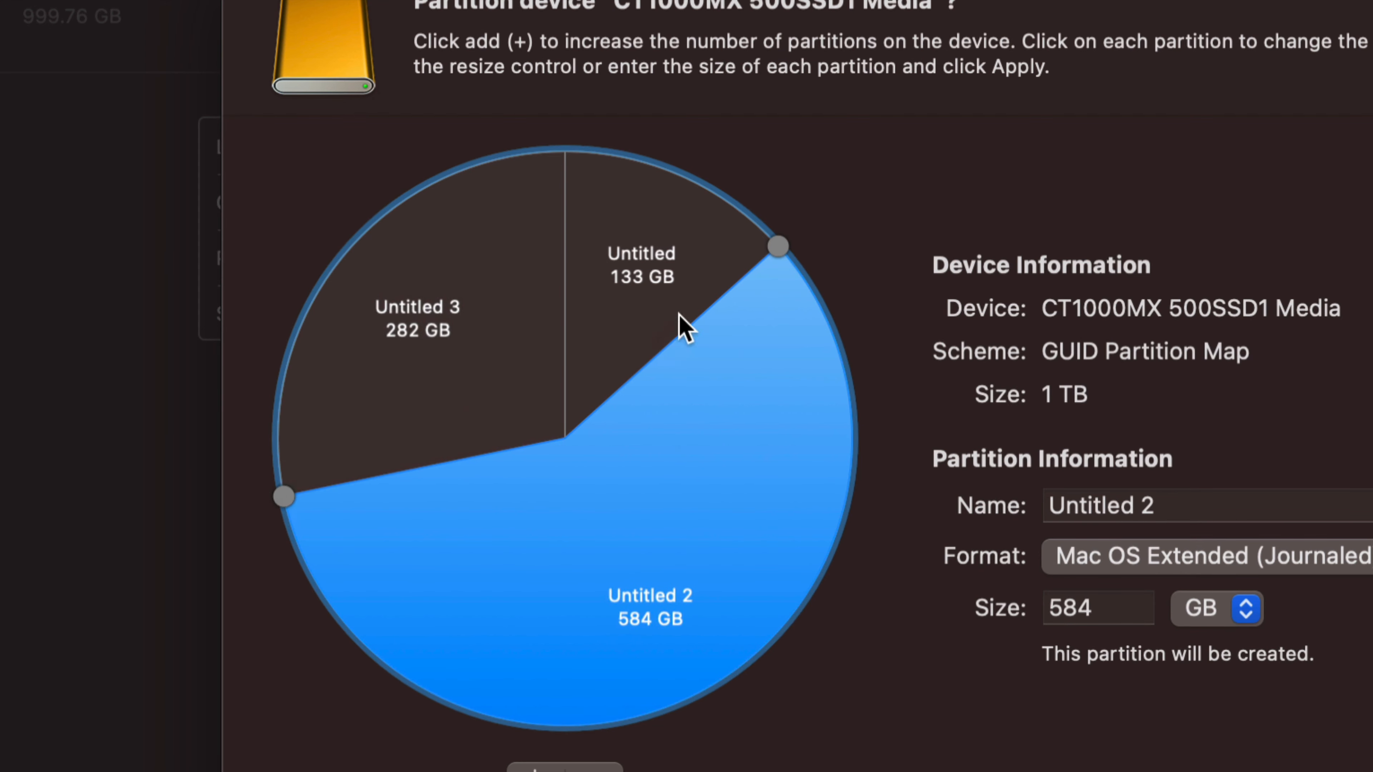
left_click_drag(777, 247, 719, 540)
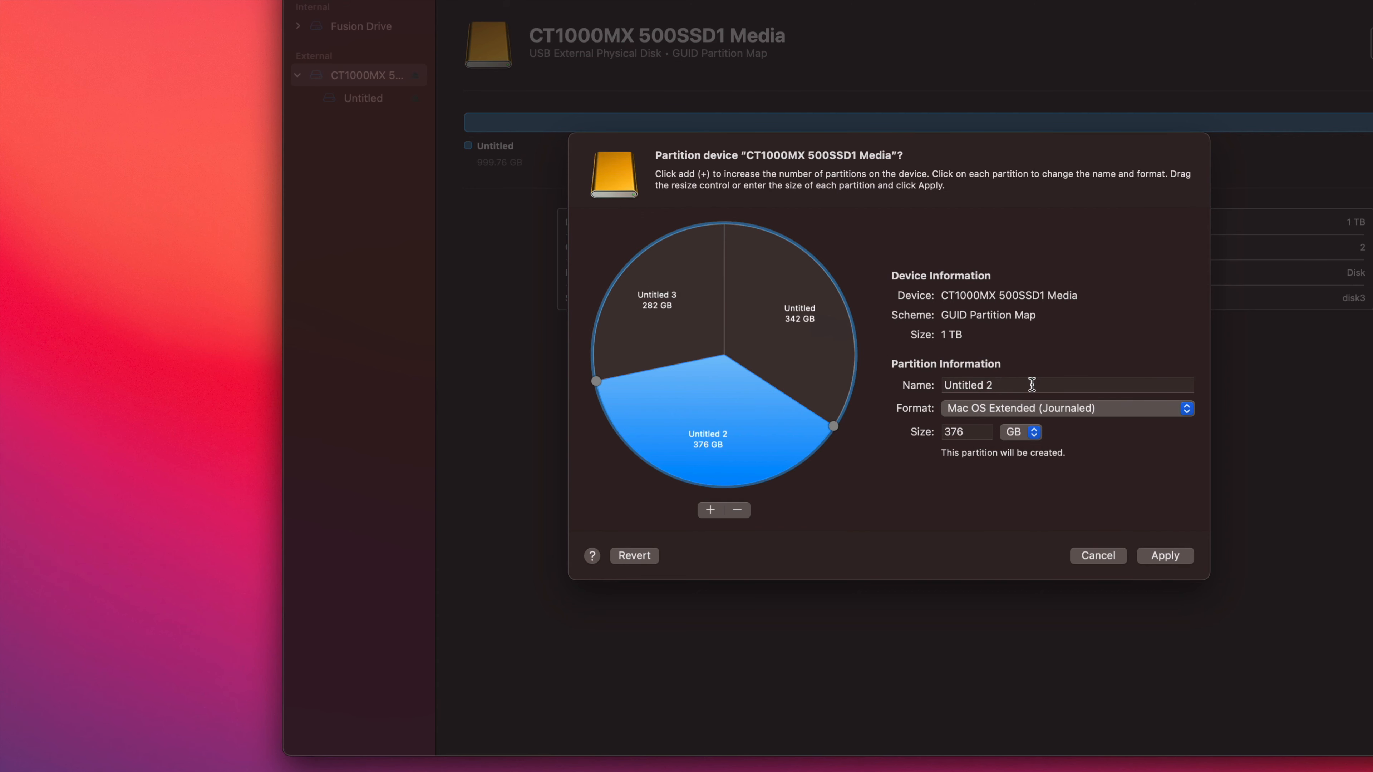
Step: Name the 376 GB partition mac, and name the 342 GB partition pc and mac with the ExFAT format
left_click(1032, 384)
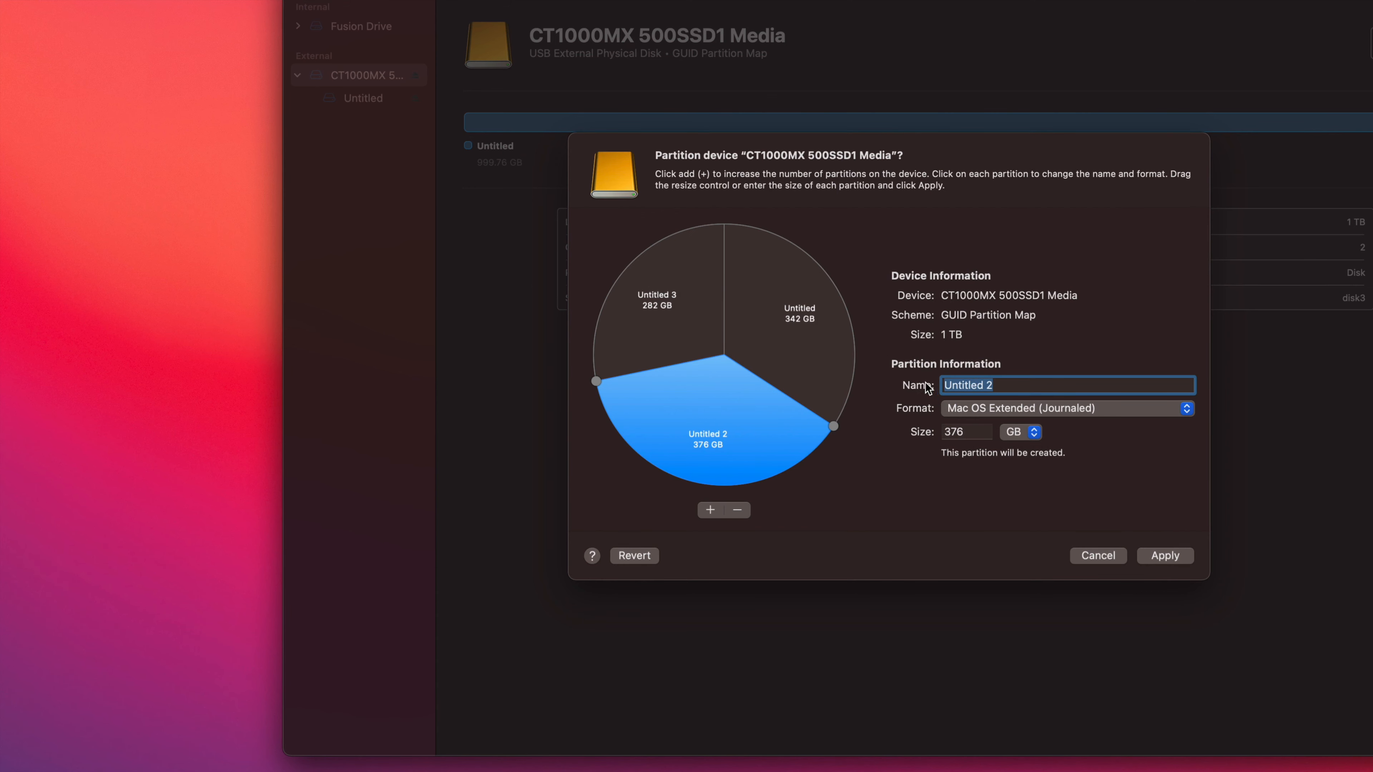
type("mac")
left_click(812, 306)
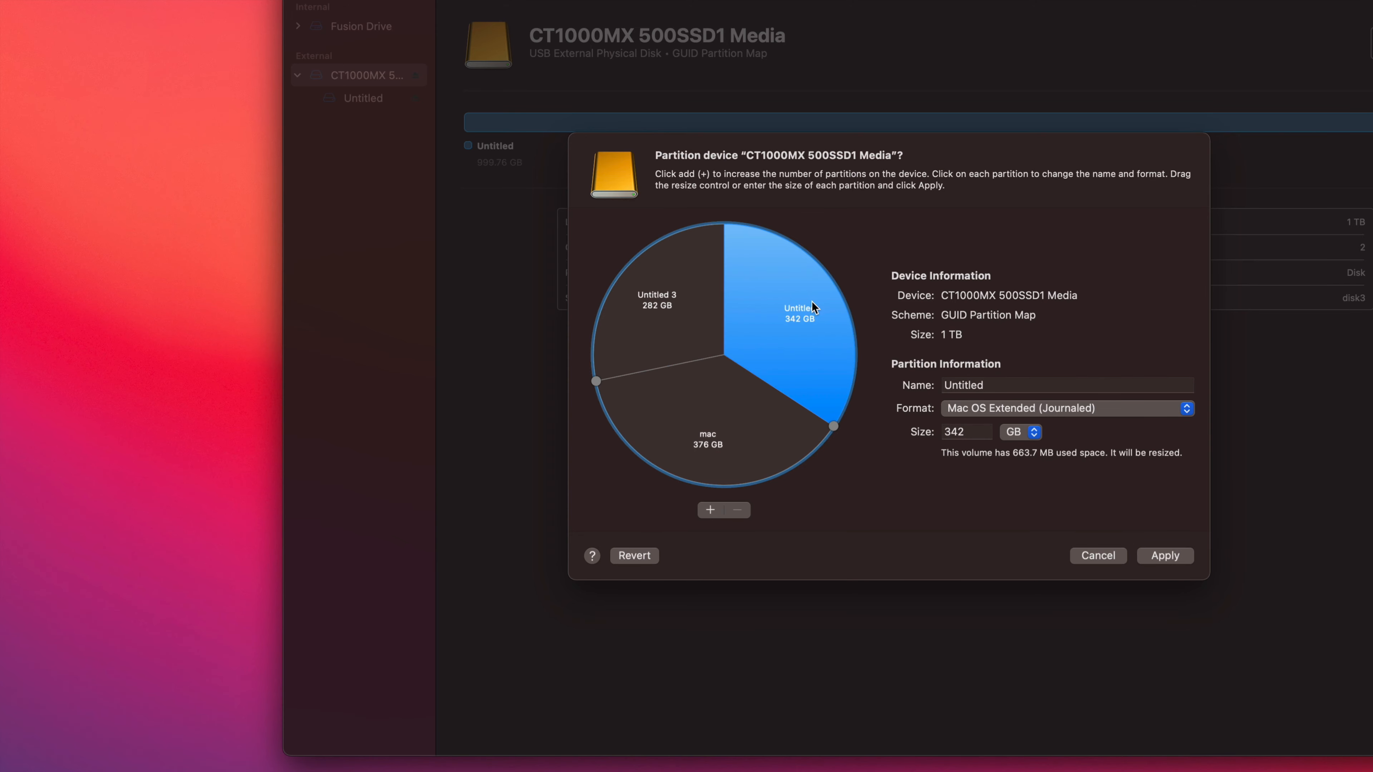
left_click(1015, 387)
type("pc and mac")
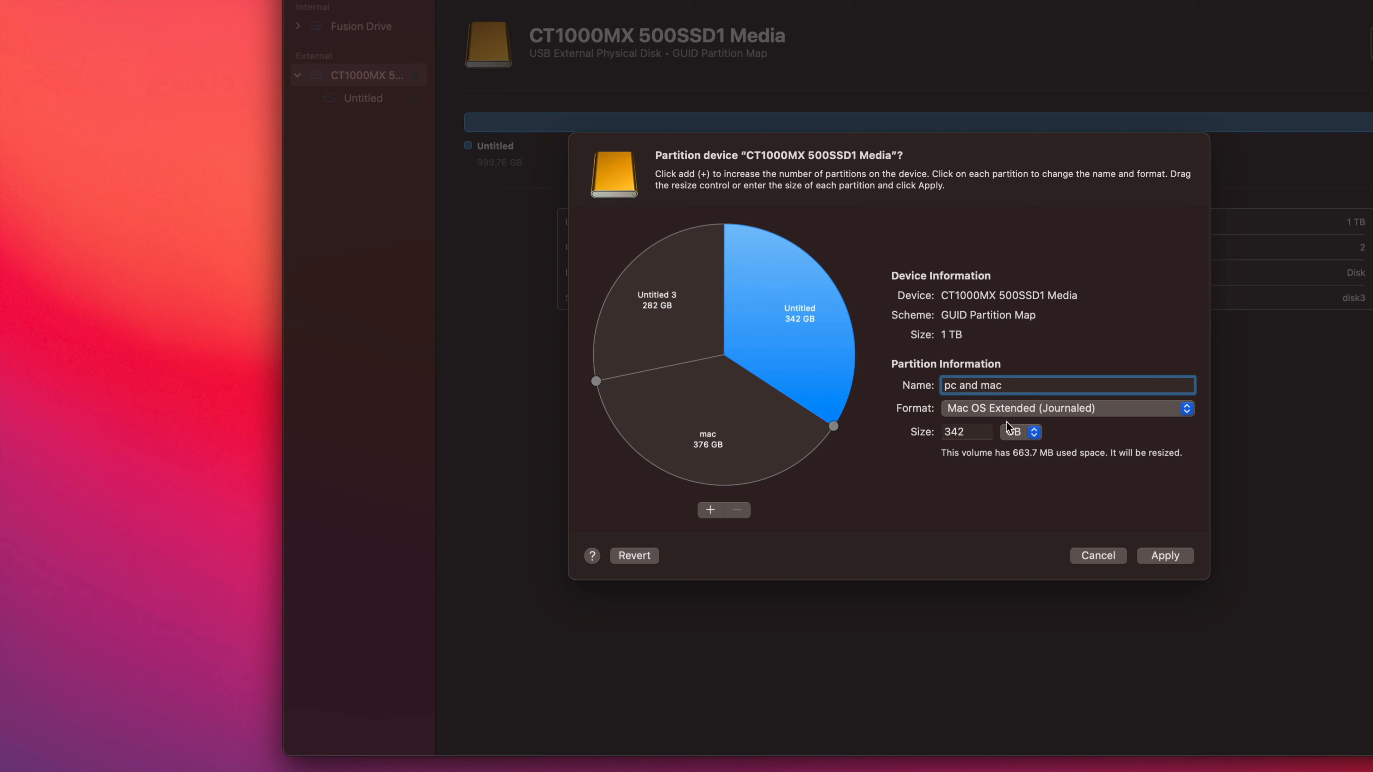
left_click(1067, 412)
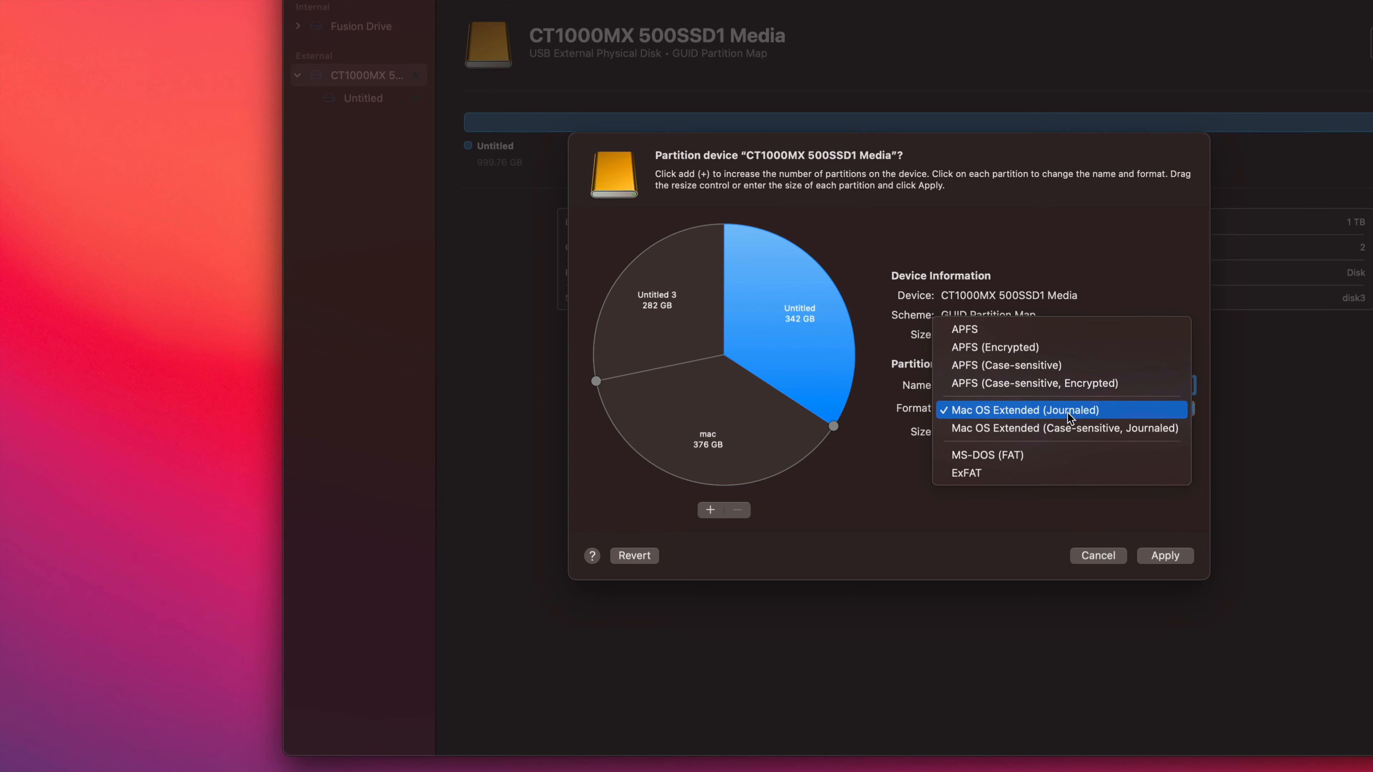
left_click(1023, 471)
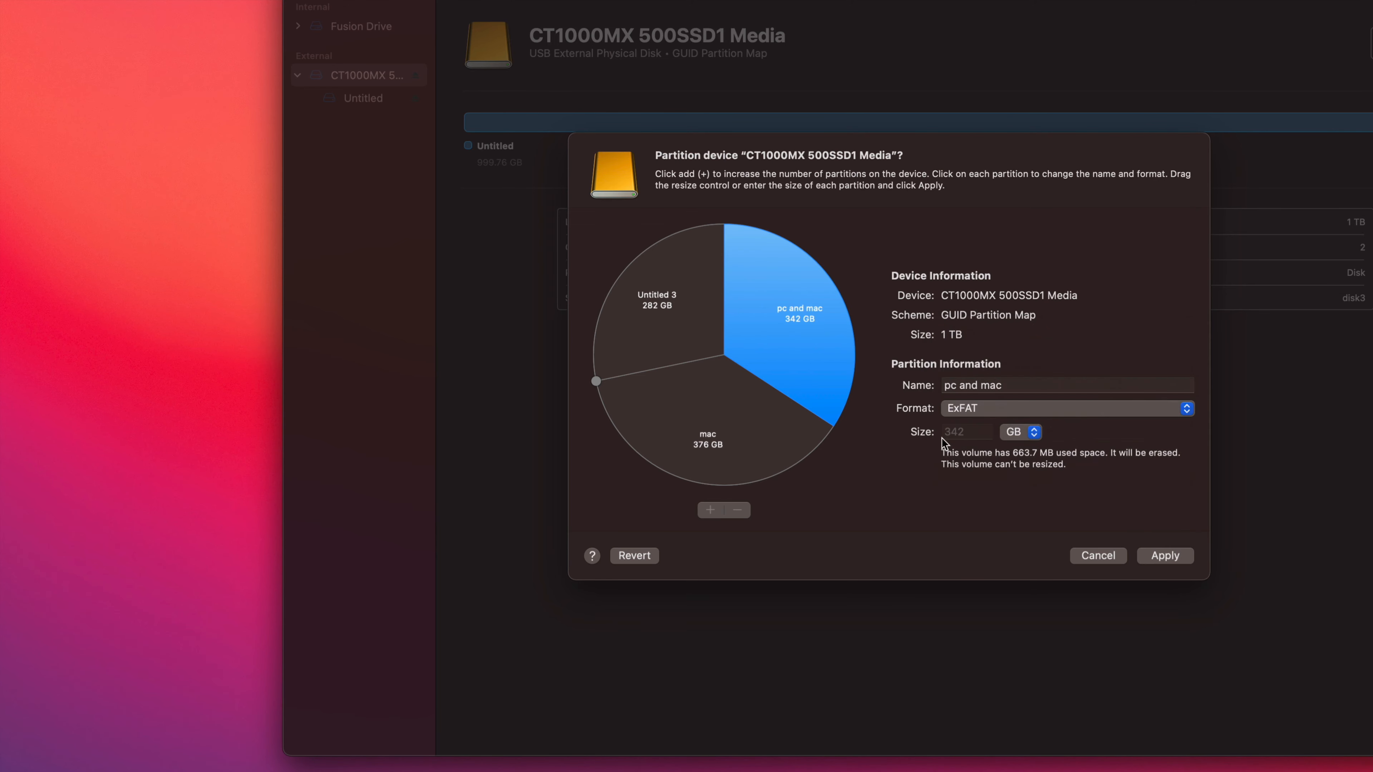
Step: Name the 282 GB partition time machine, and apply the three-partition layout to the CT1000MX disk
left_click(649, 308)
left_click_drag(1080, 385, 843, 390)
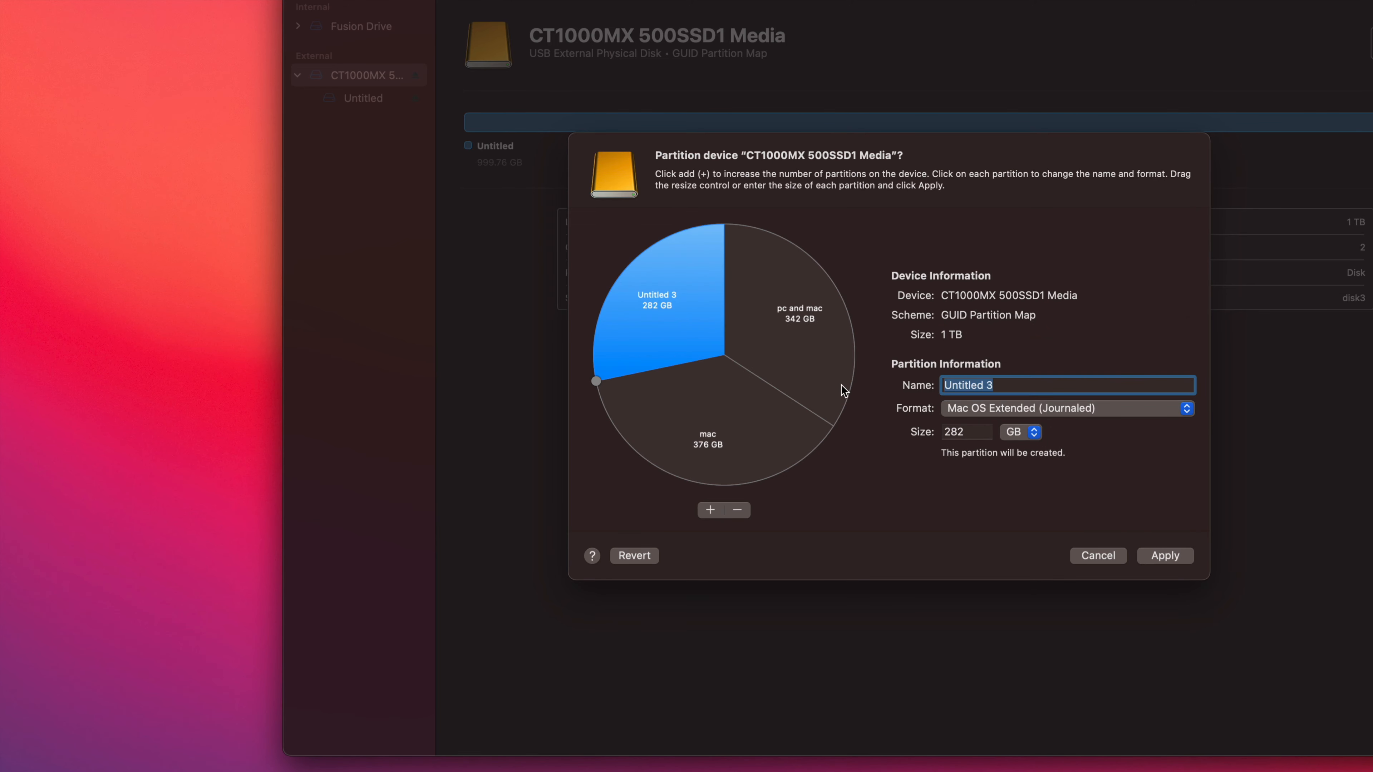
type("time machine")
left_click(1176, 560)
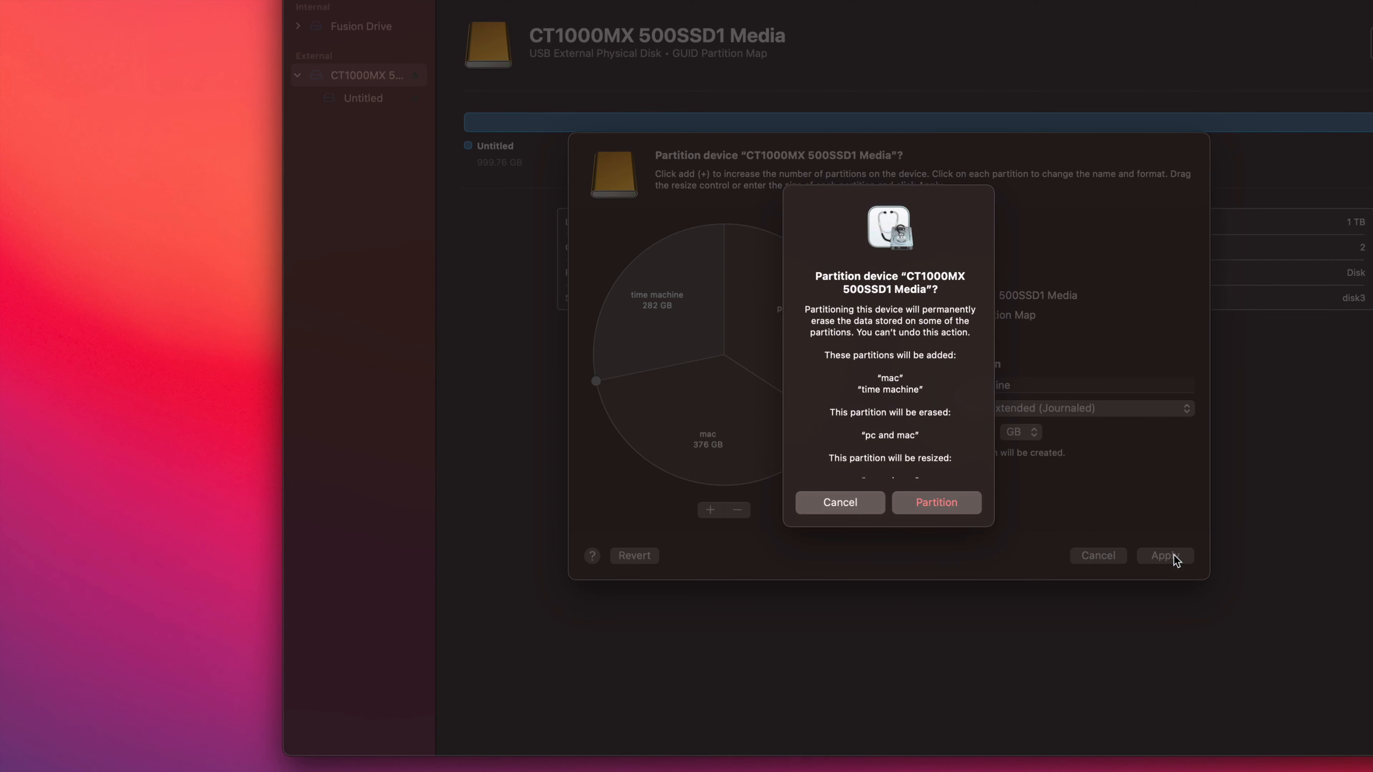
left_click(950, 500)
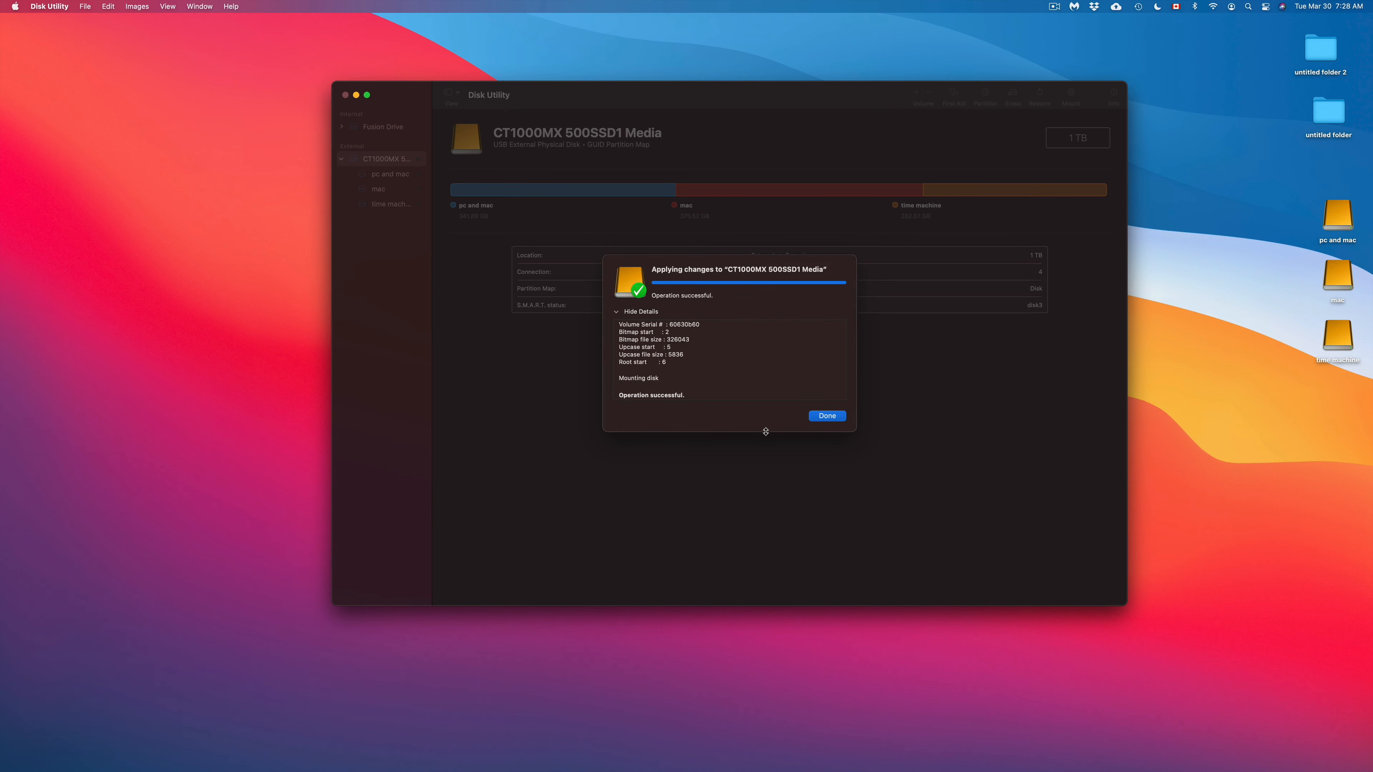
left_click(832, 417)
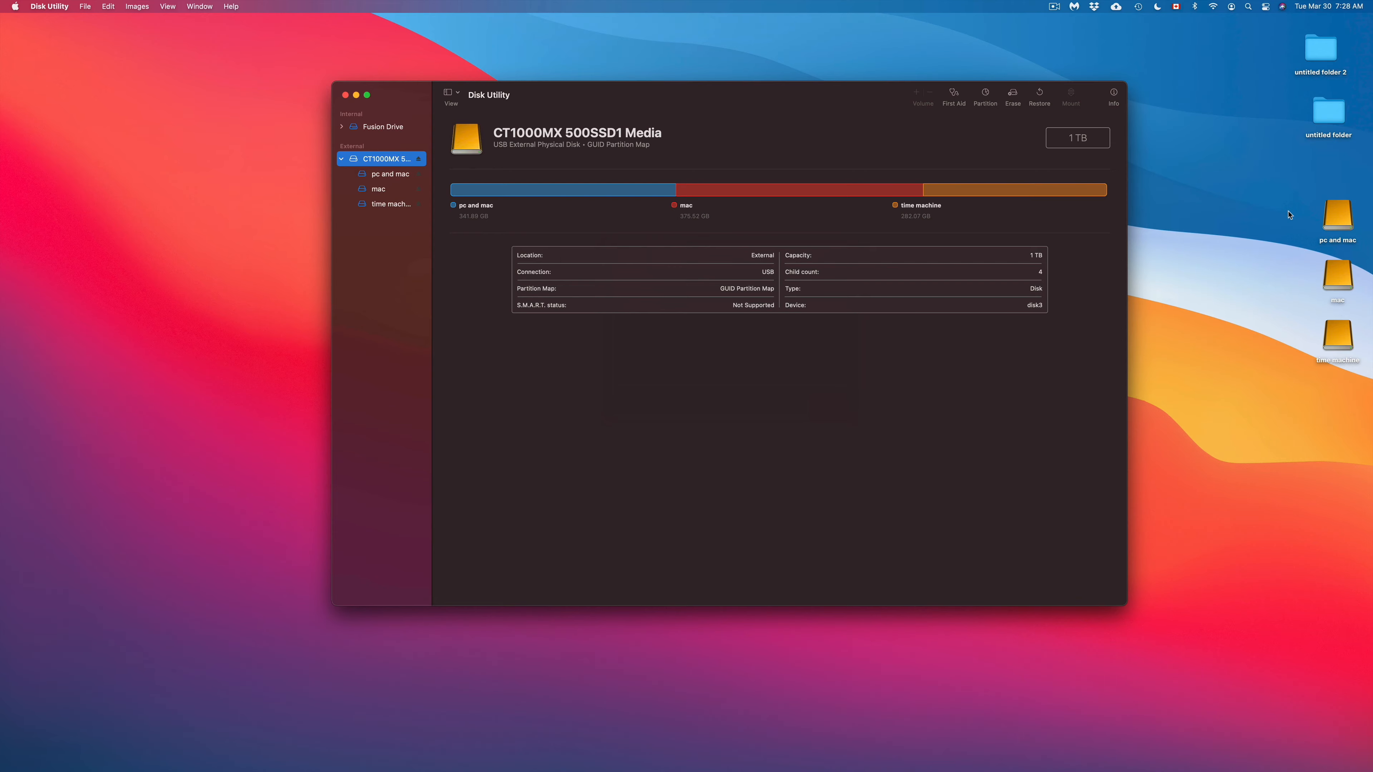
Step: Open the pc and mac volume and the mac volume from the desktop, and arrange their windows so both contents are accessible
left_click_drag(1289, 215, 1262, 345)
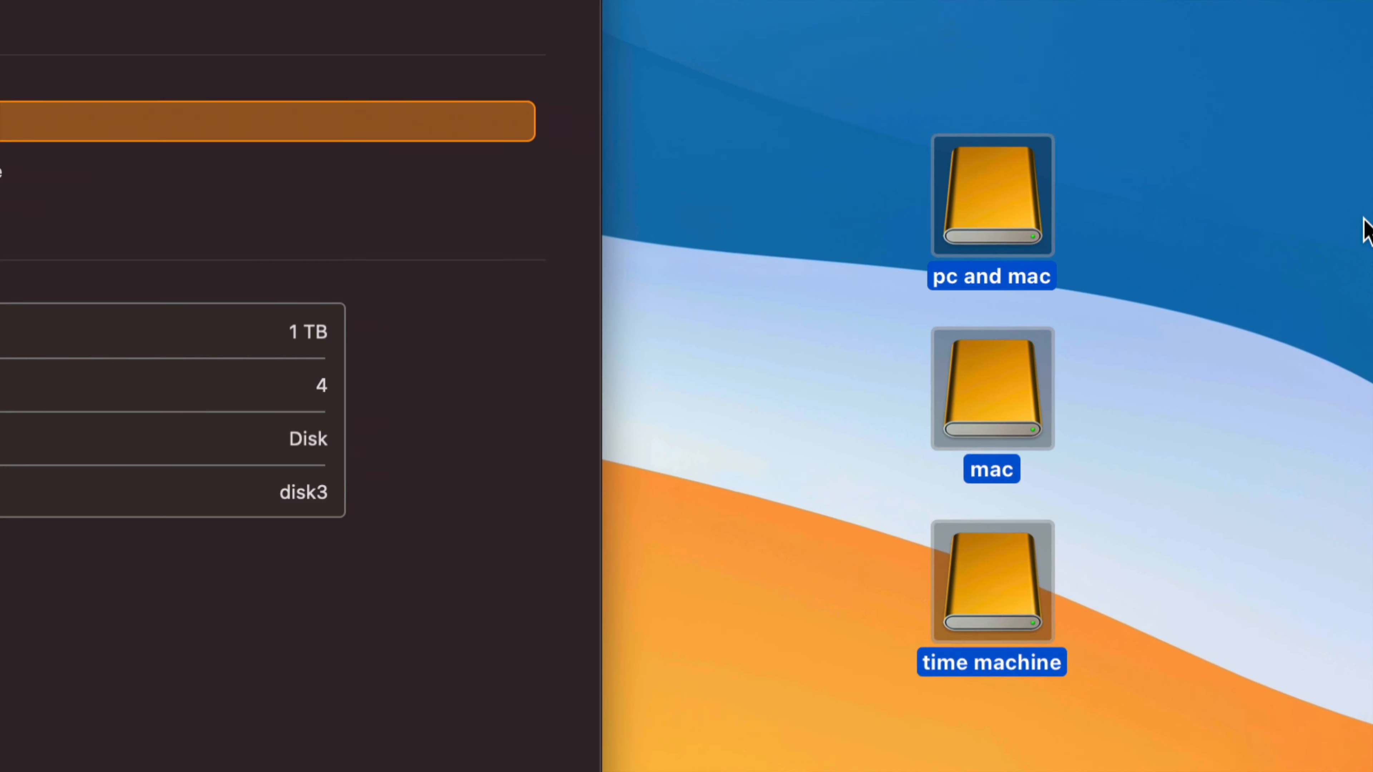
left_click(1232, 205)
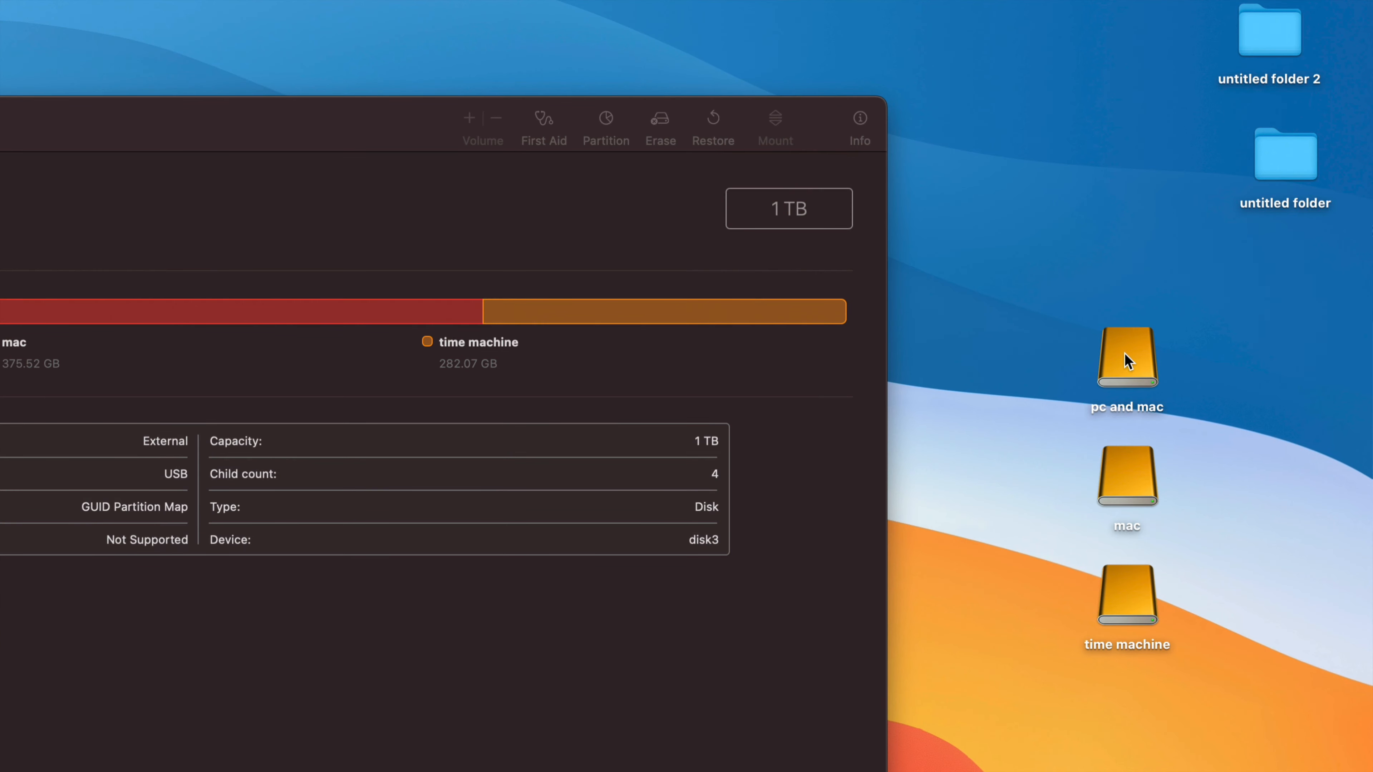
double_click(1128, 361)
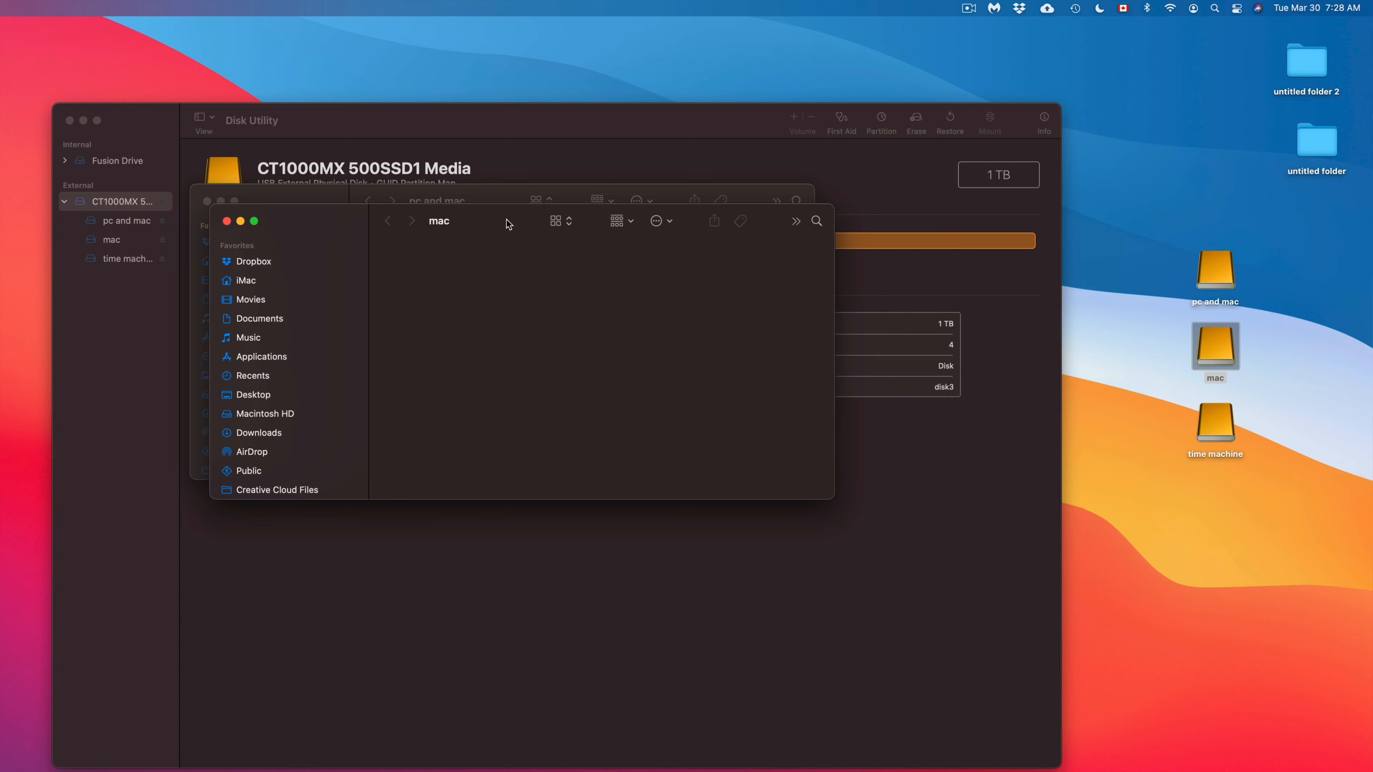
left_click_drag(351, 217, 399, 365)
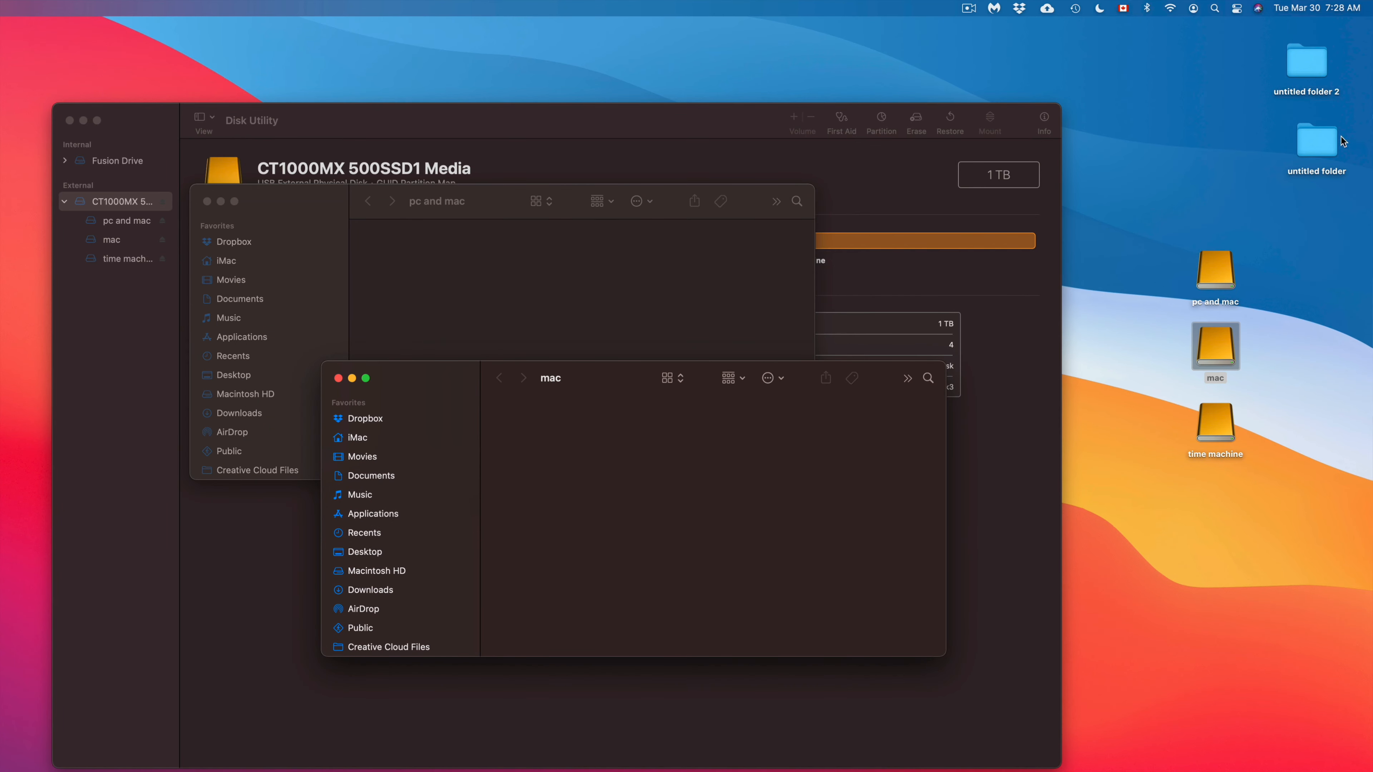
Step: Copy the desktop's untitled folder into both the mac volume and the pc and mac volume, and move the pc and mac window clear
left_click_drag(1317, 142, 617, 445)
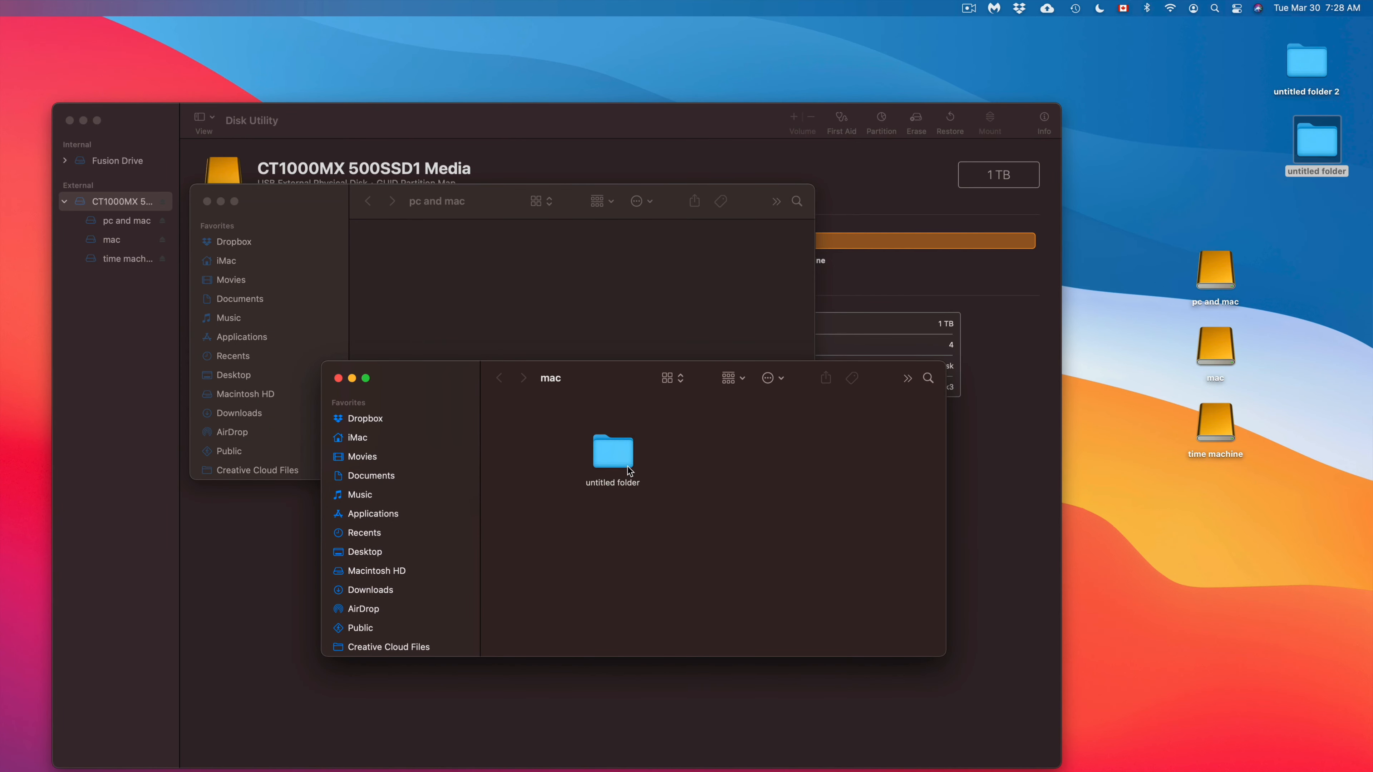
left_click(620, 457)
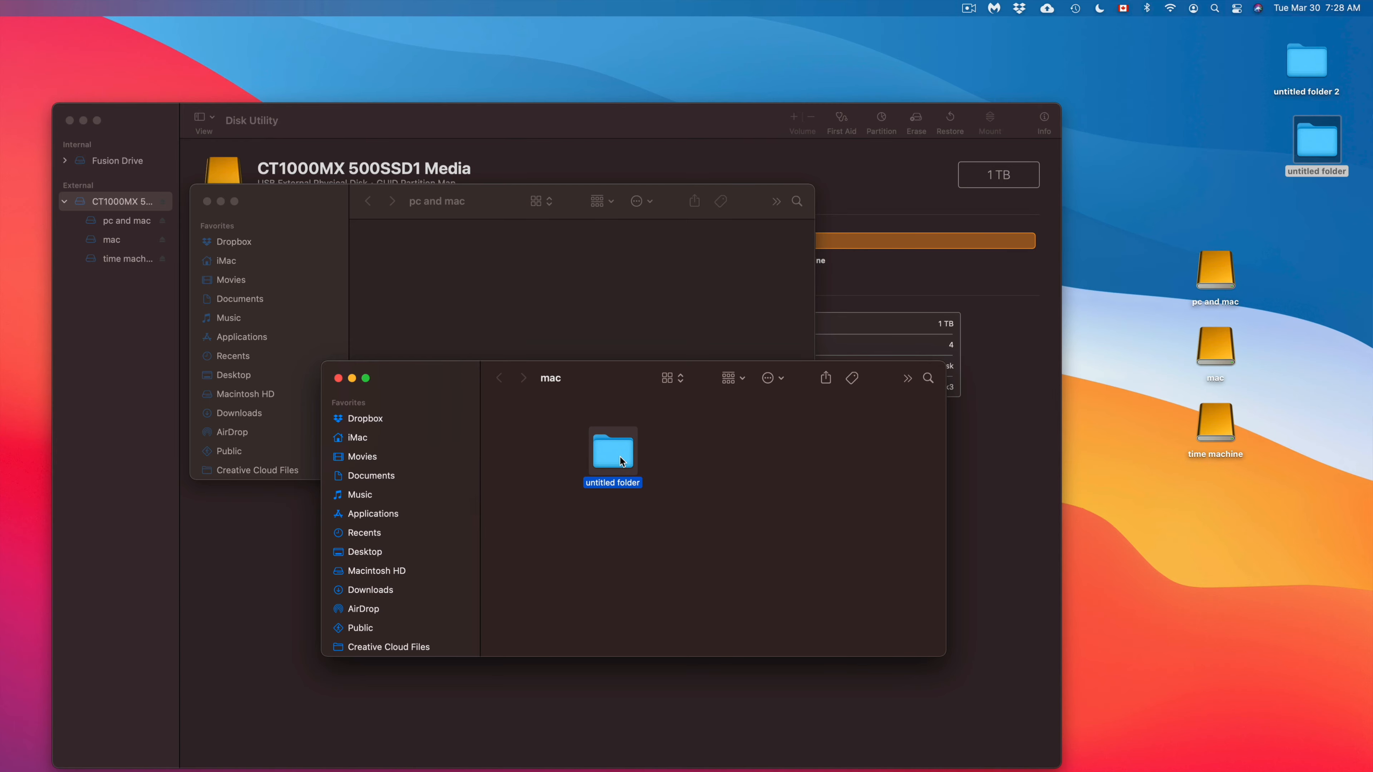
left_click(546, 308)
key("super+v")
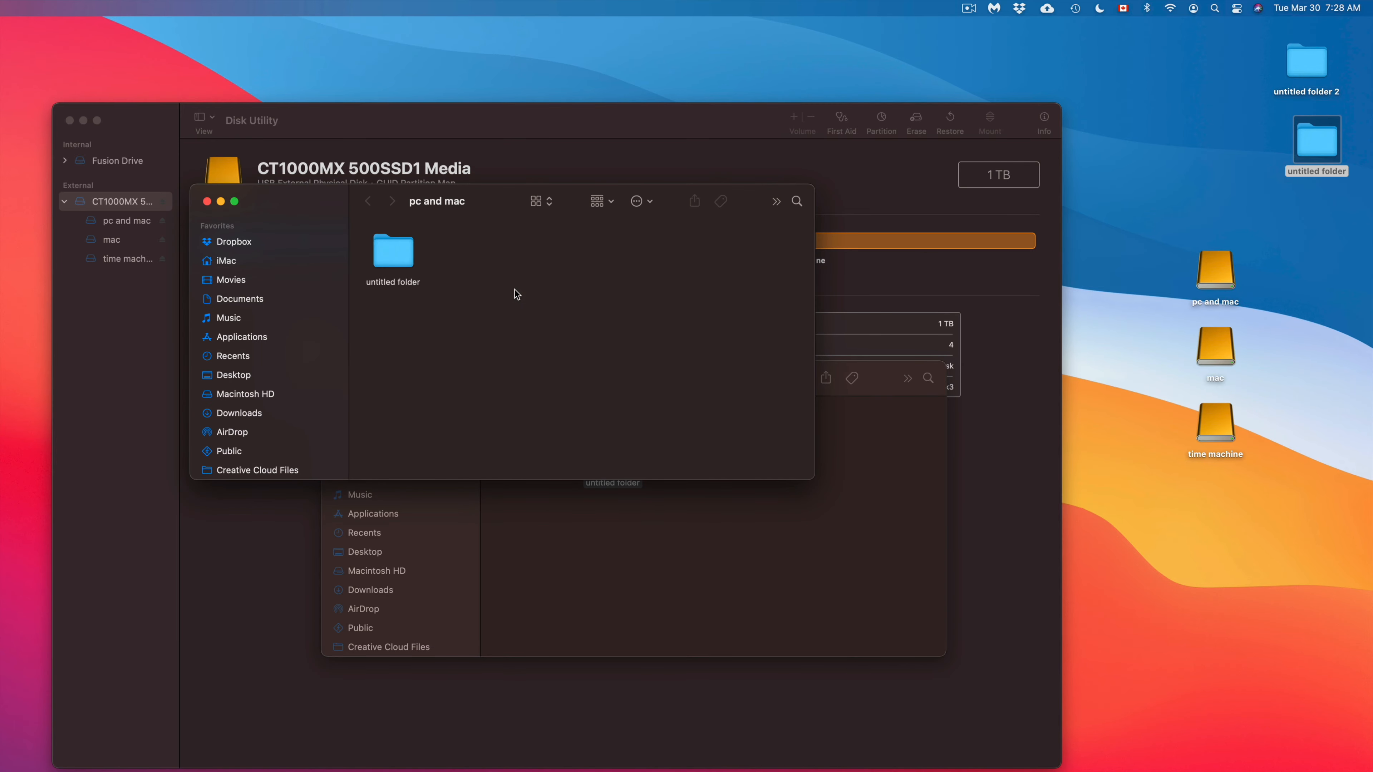
left_click_drag(398, 254, 434, 282)
left_click_drag(323, 194, 681, 89)
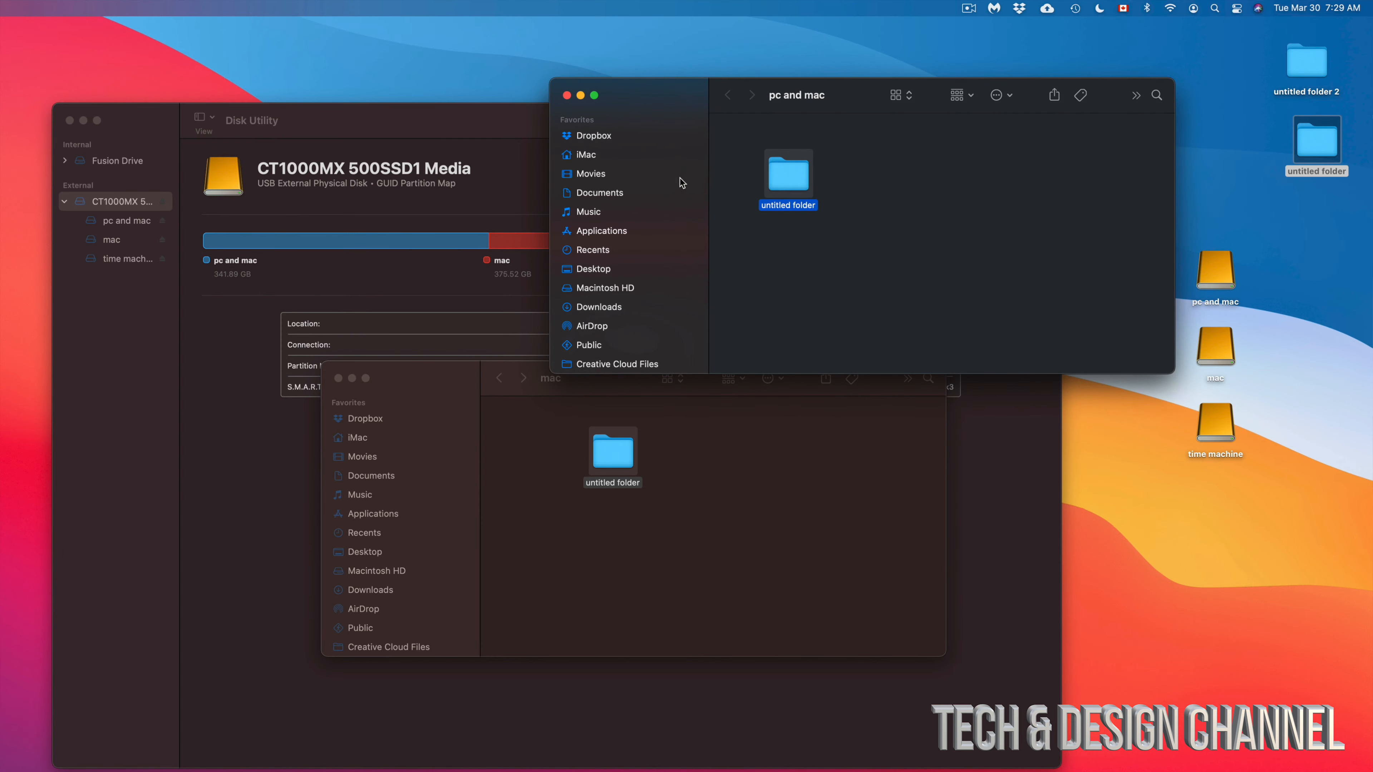